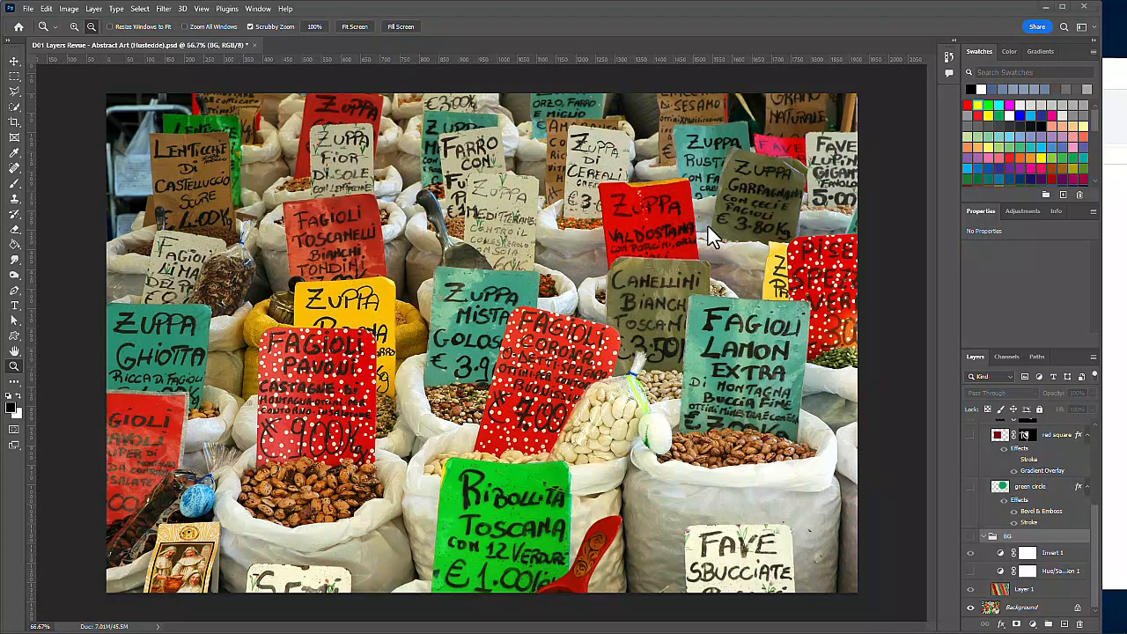
# Step: Toggle the BG group's visibility in the abstract art document and undo the file-name text layer in the background image document
pyautogui.click(970, 536)
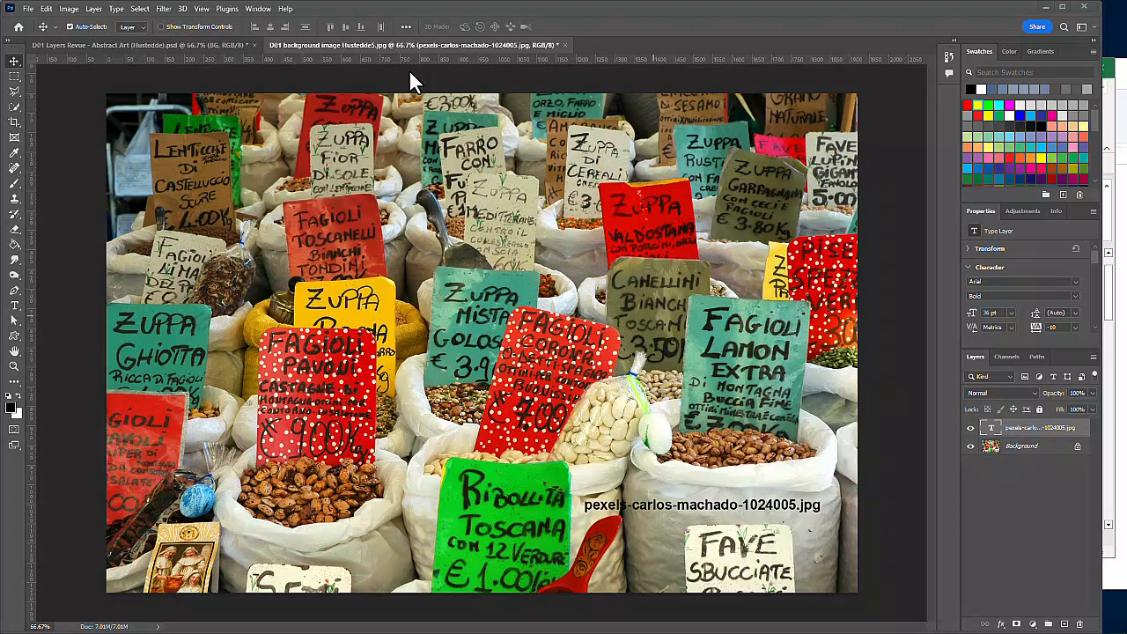
pyautogui.press('m')
pyautogui.hotkey('ctrl', 'z')
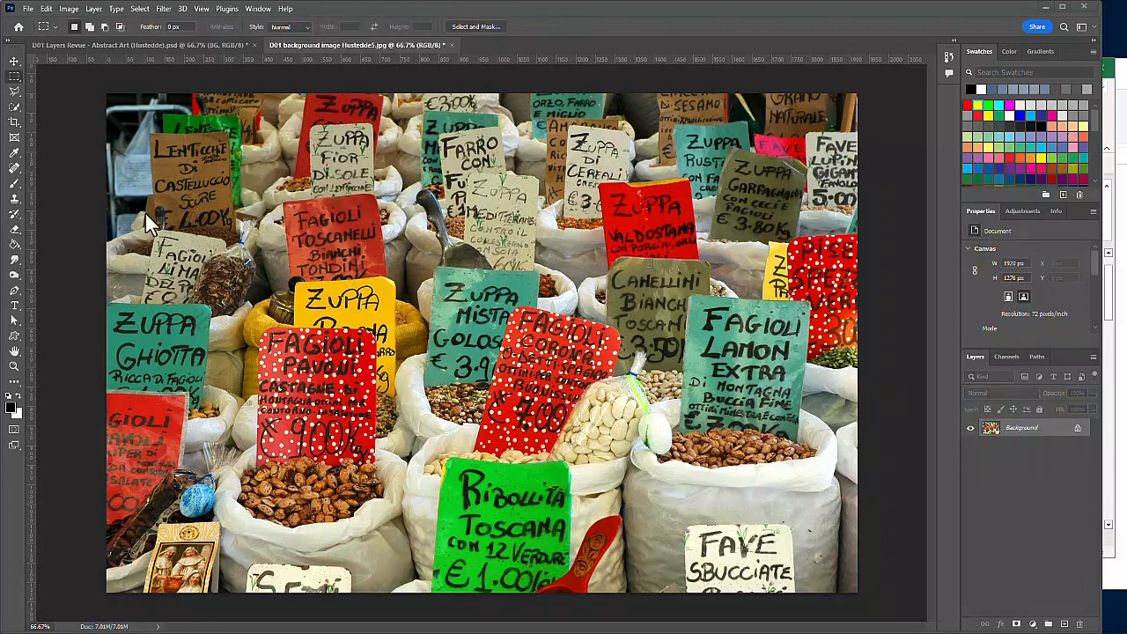
# Step: Select a single pixel row across the middle of the photo with the Single Row Marquee tool, at about Y 638 px
pyautogui.rightClick(14, 76)
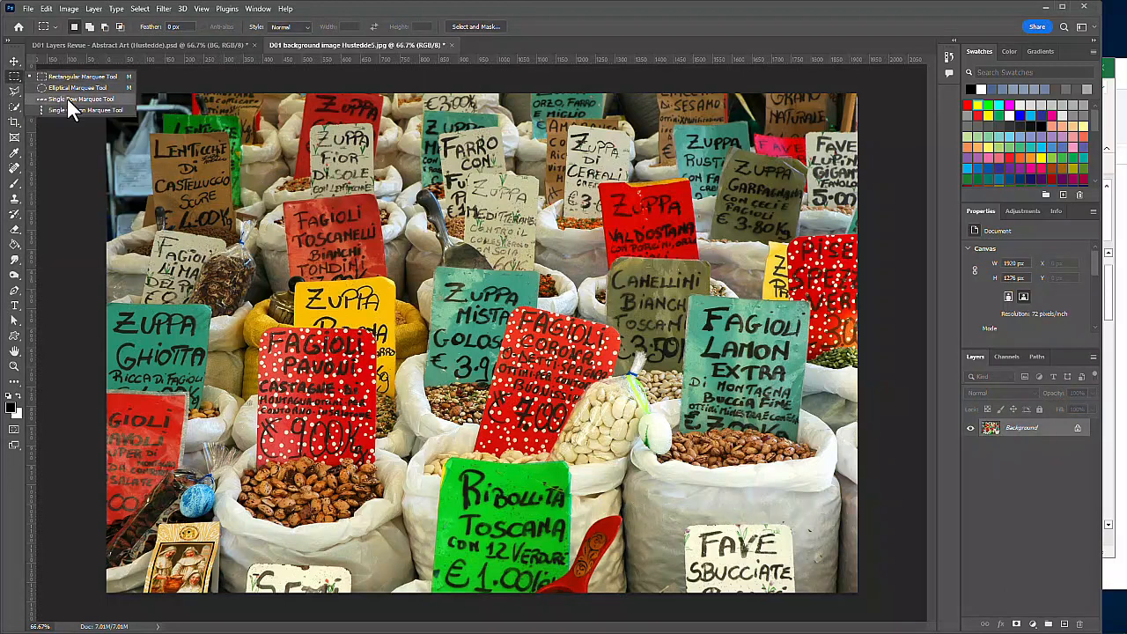
pyautogui.click(70, 99)
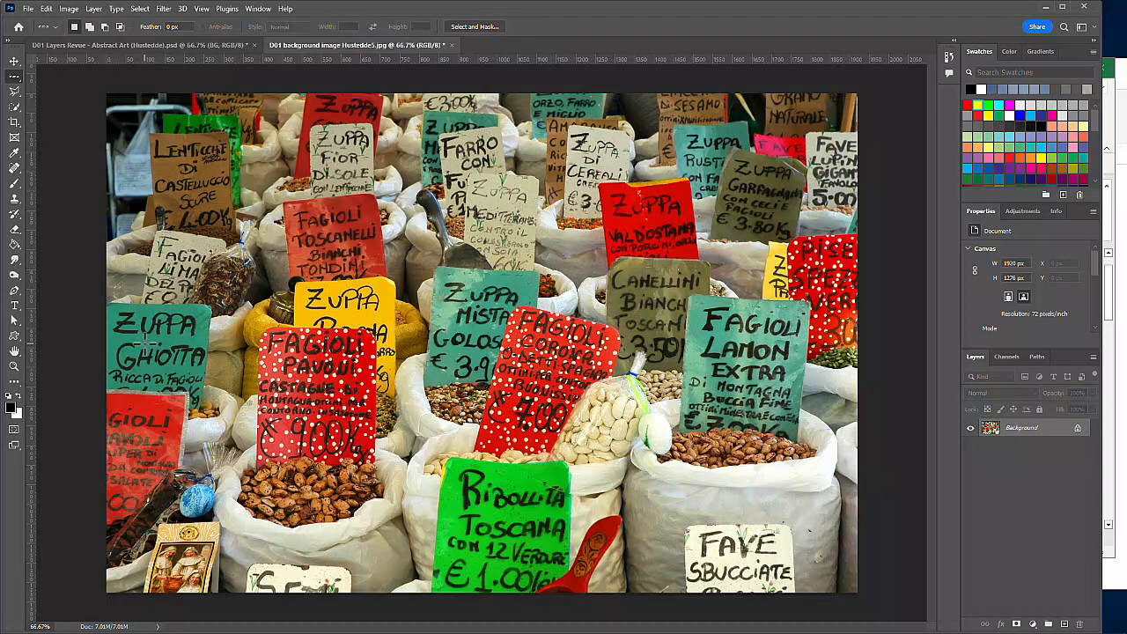
pyautogui.click(190, 343)
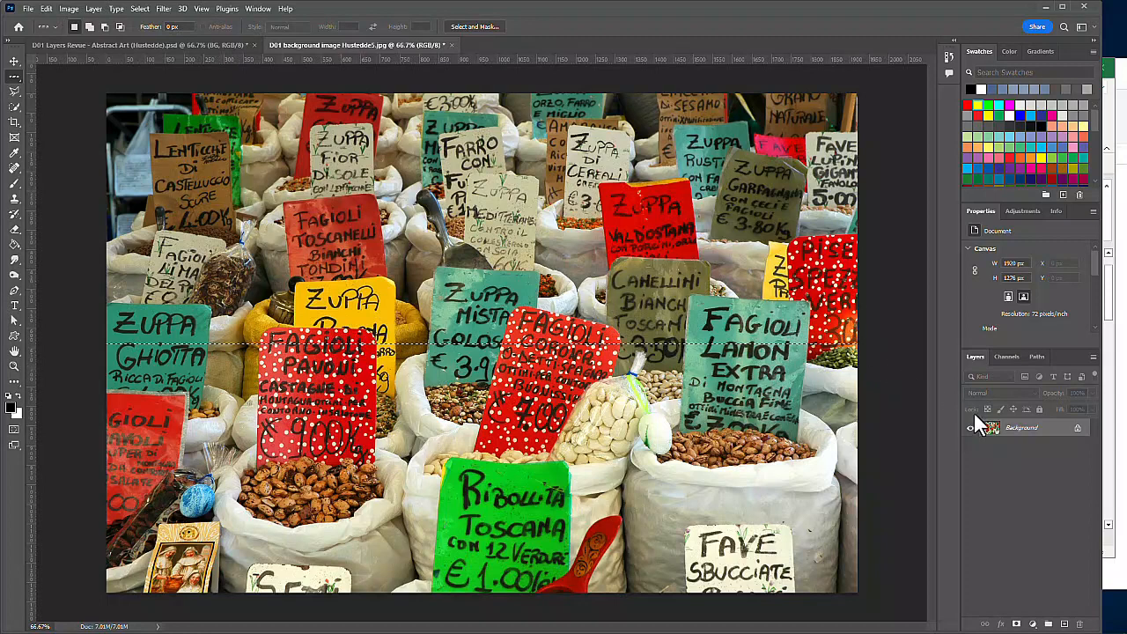
pyautogui.hotkey('ctrl', 'd')
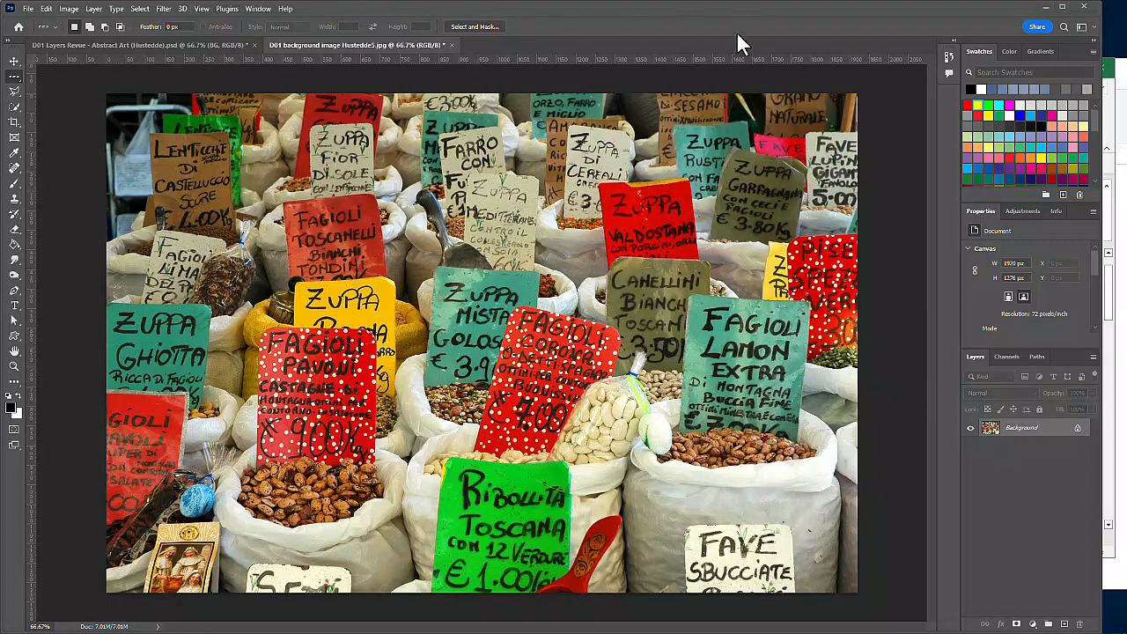
# Step: Copy the selected pixel row to a new layer using Layer Via Copy, and hide the Background layer
pyautogui.click(94, 10)
pyautogui.moveTo(102, 22)
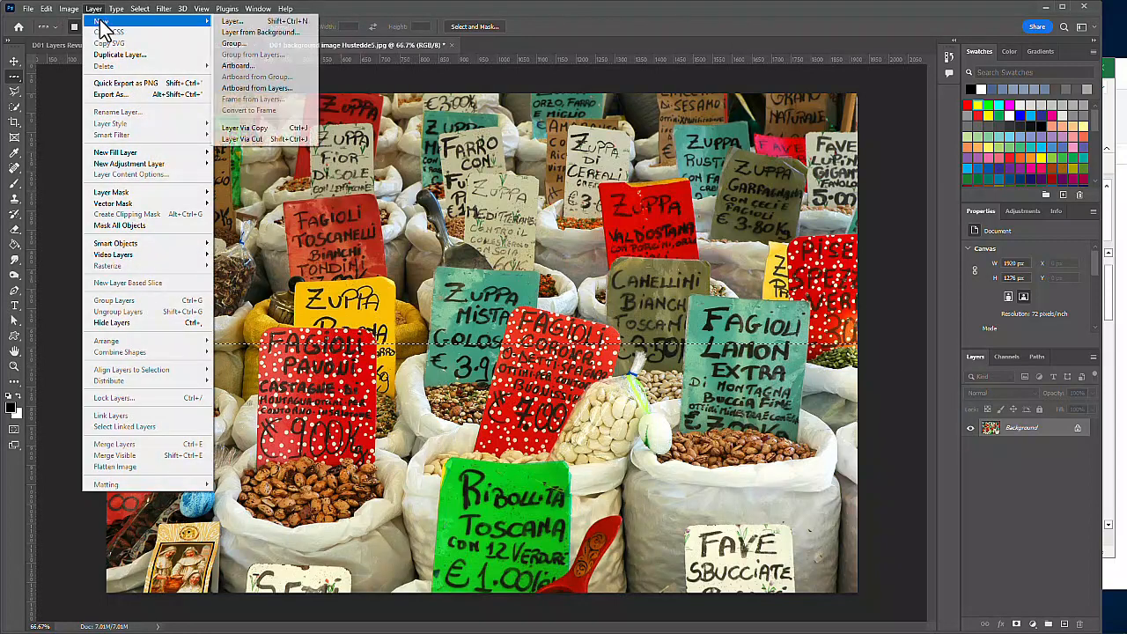
pyautogui.click(293, 132)
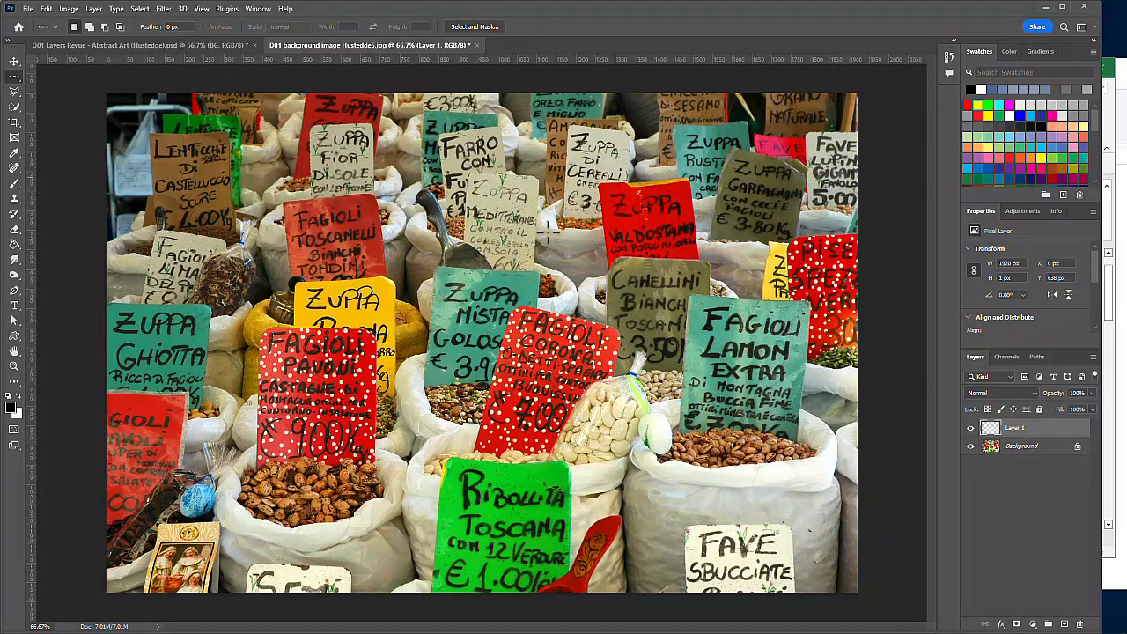
pyautogui.click(971, 446)
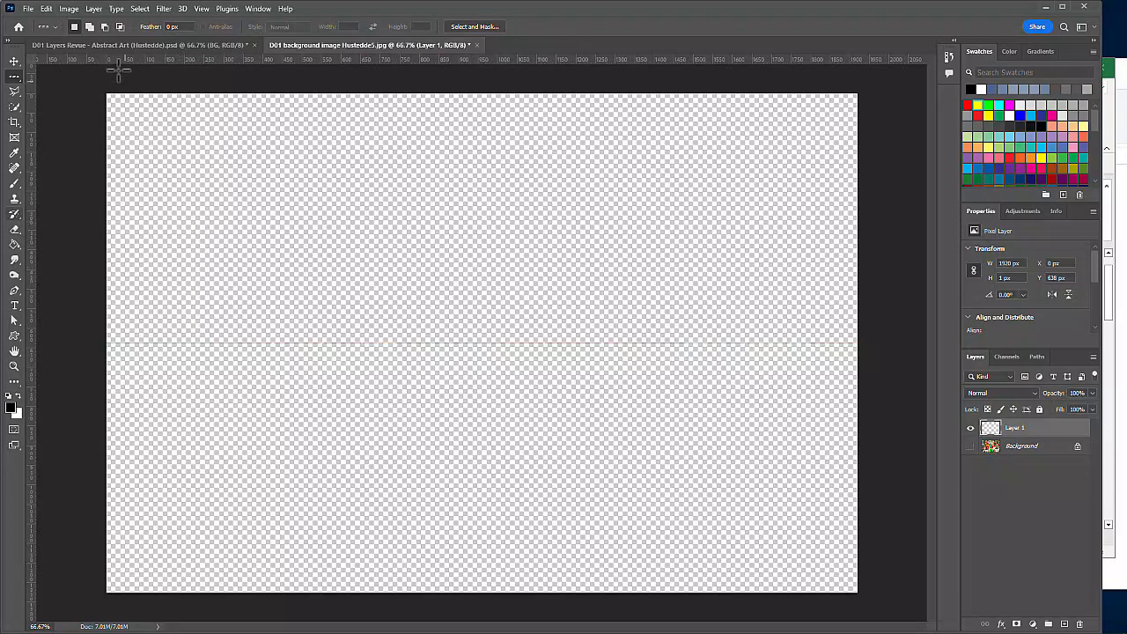
# Step: Rename the layer holding the copied pixel row as BG
pyautogui.click(14, 366)
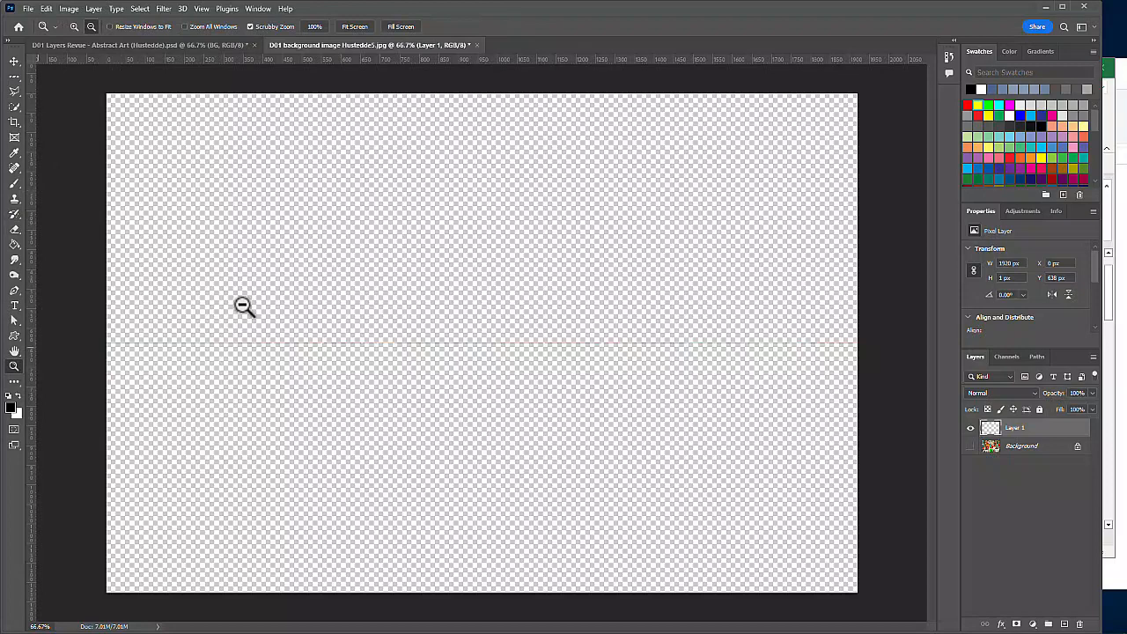
pyautogui.click(298, 295)
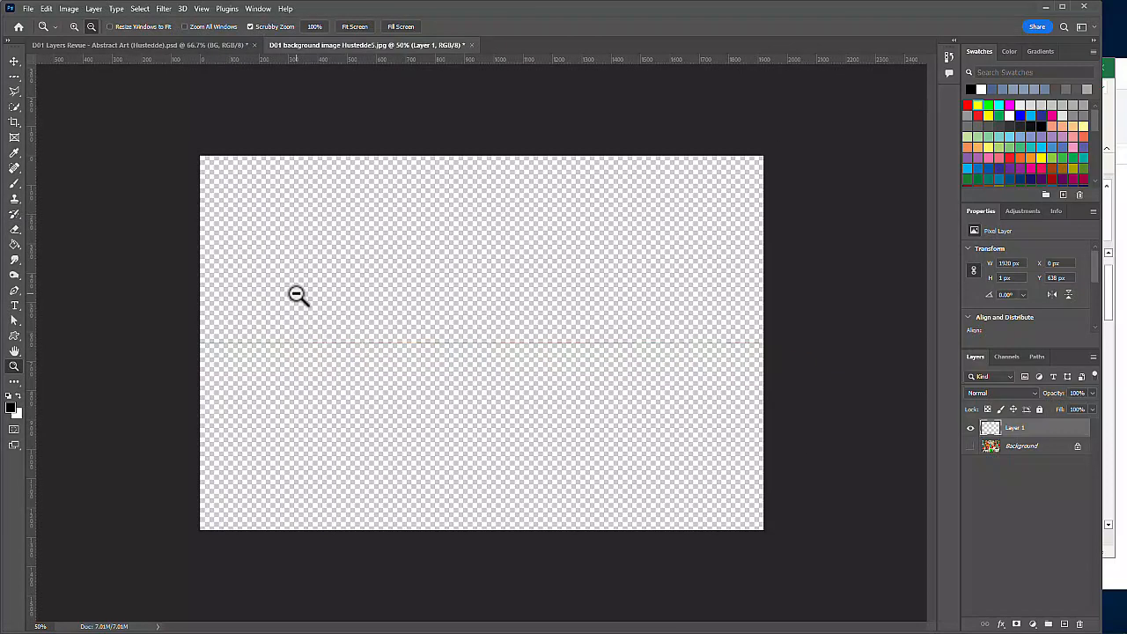
pyautogui.click(298, 295)
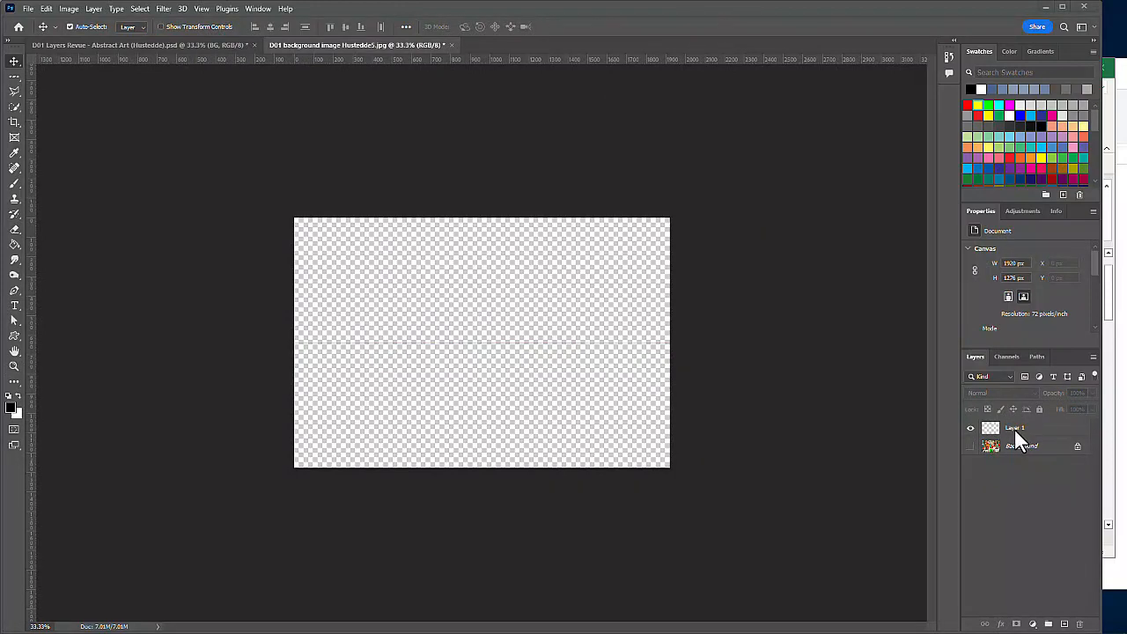
pyautogui.click(1015, 428)
pyautogui.doubleClick(1017, 429)
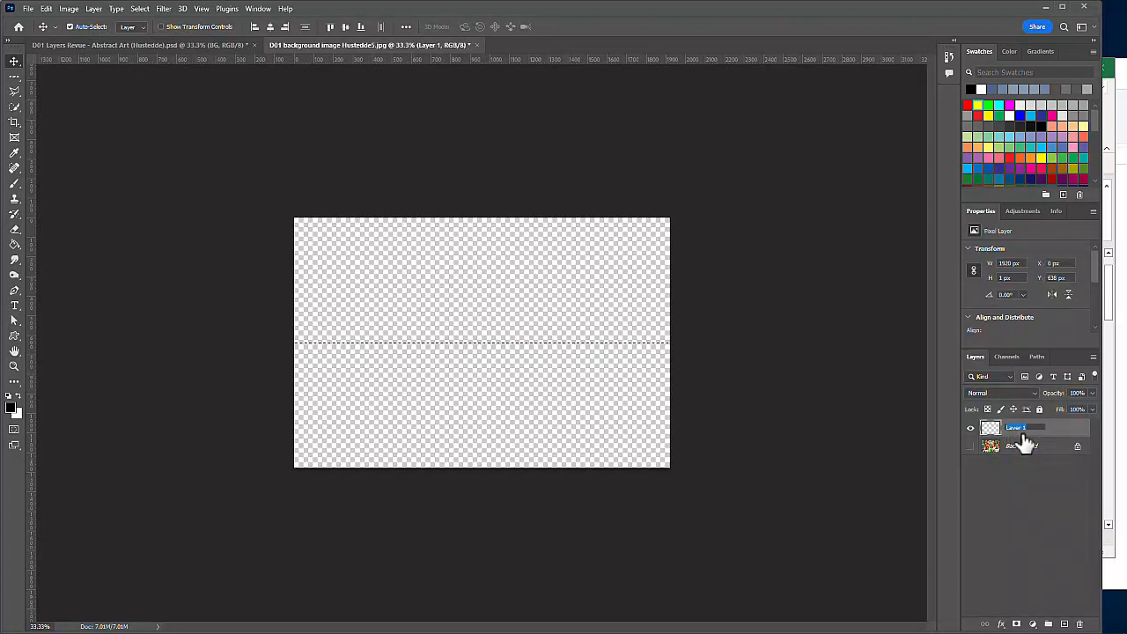
pyautogui.write('BG')
pyautogui.press('Return')
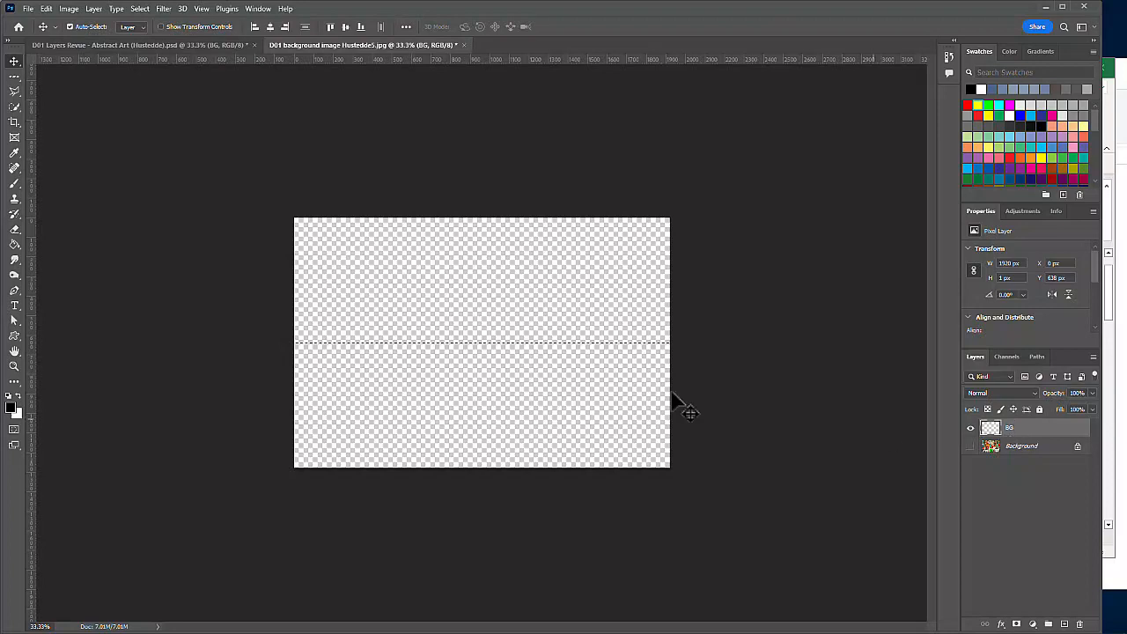
# Step: Scale the BG layer's pixel row into vertical stripes extending beyond all canvas edges, about 3315 px wide and 2514 px high
pyautogui.click(46, 9)
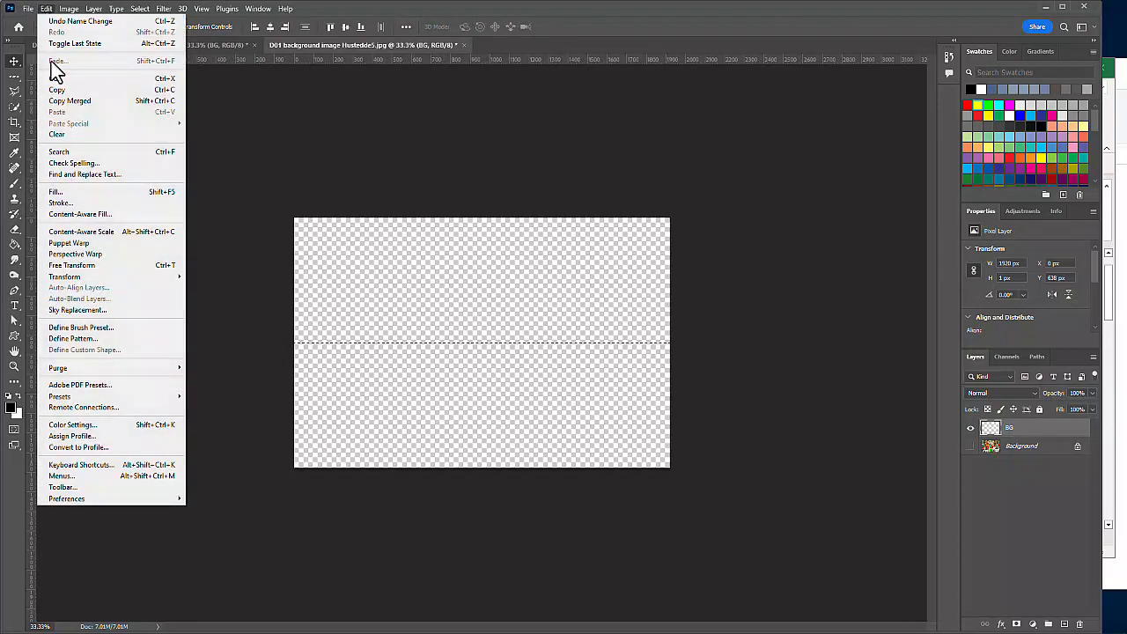
pyautogui.moveTo(105, 278)
pyautogui.click(229, 291)
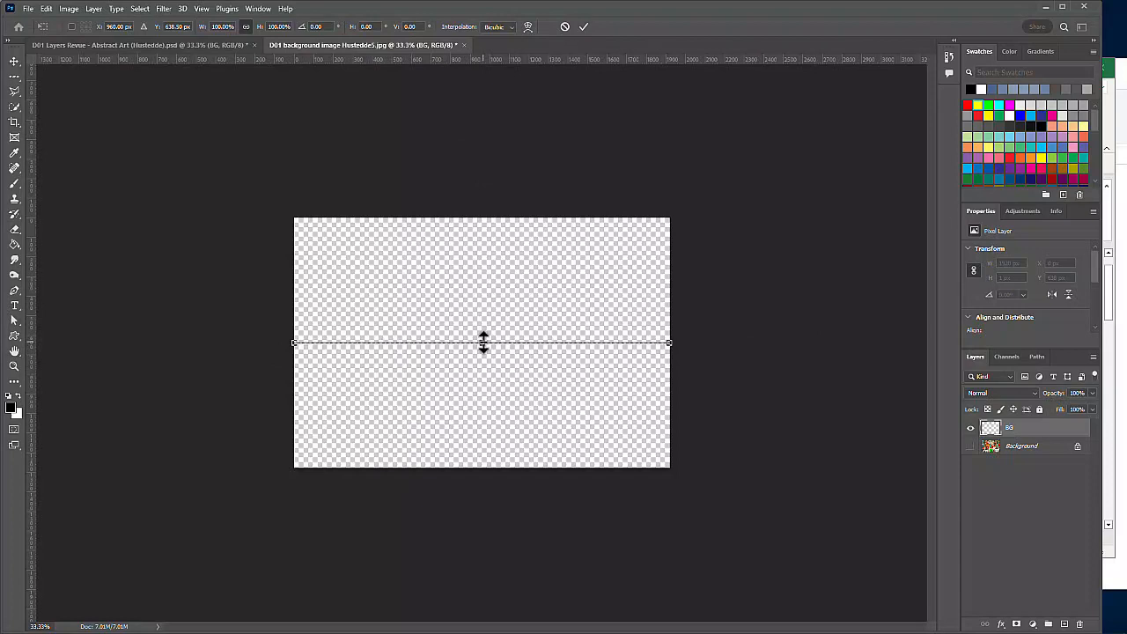
pyautogui.moveTo(483, 342); pyautogui.dragTo(469, 93)
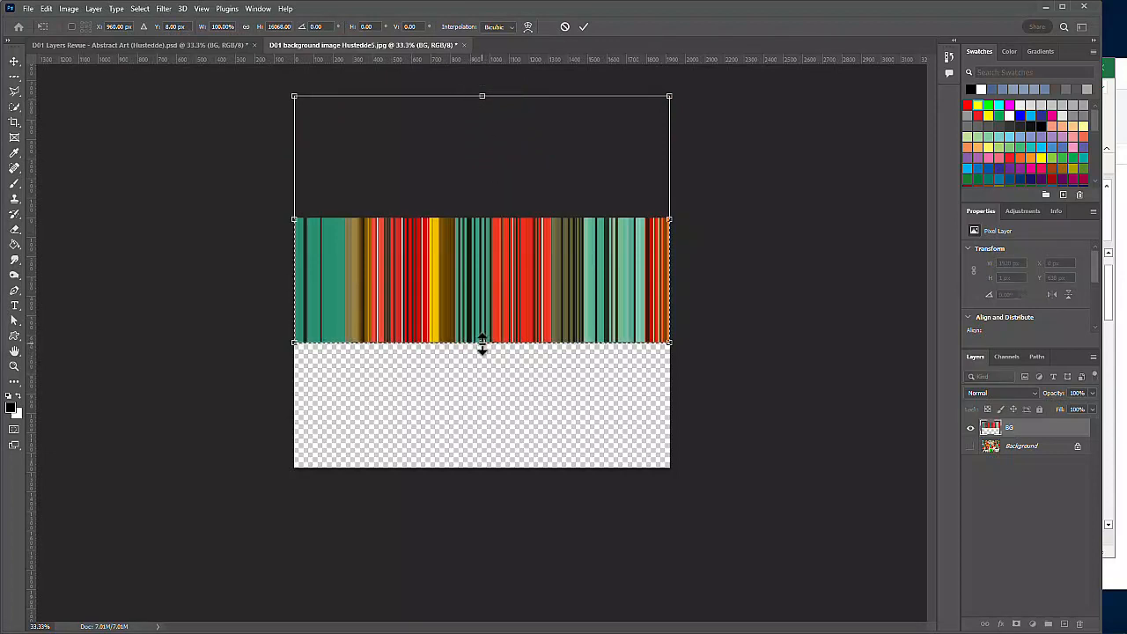
pyautogui.moveTo(482, 345); pyautogui.dragTo(484, 588)
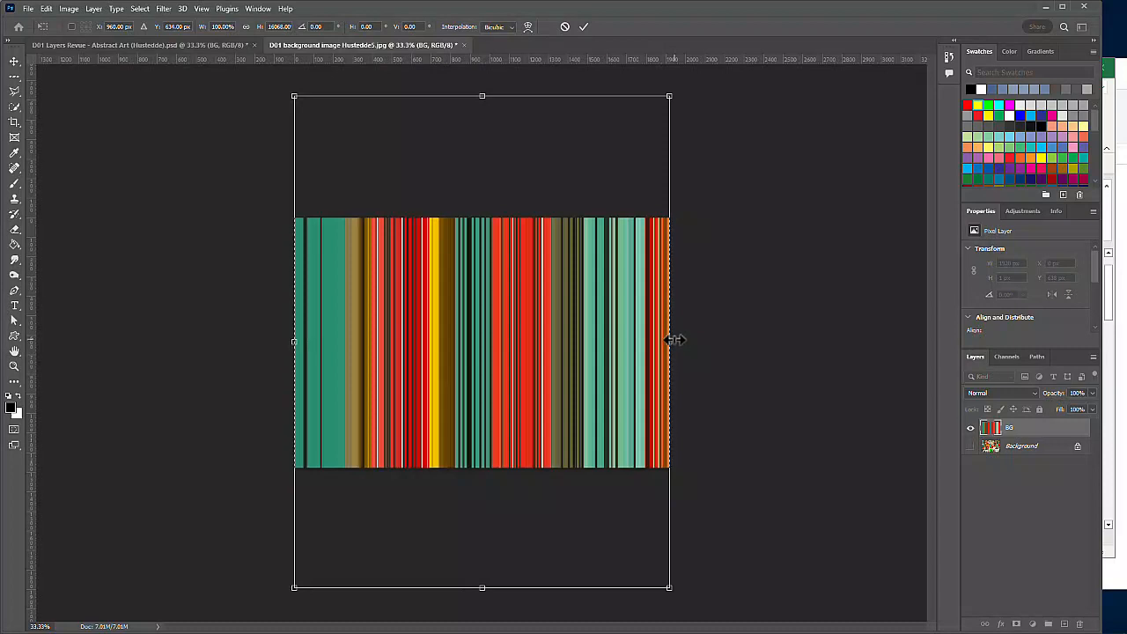
pyautogui.moveTo(674, 340); pyautogui.dragTo(834, 337)
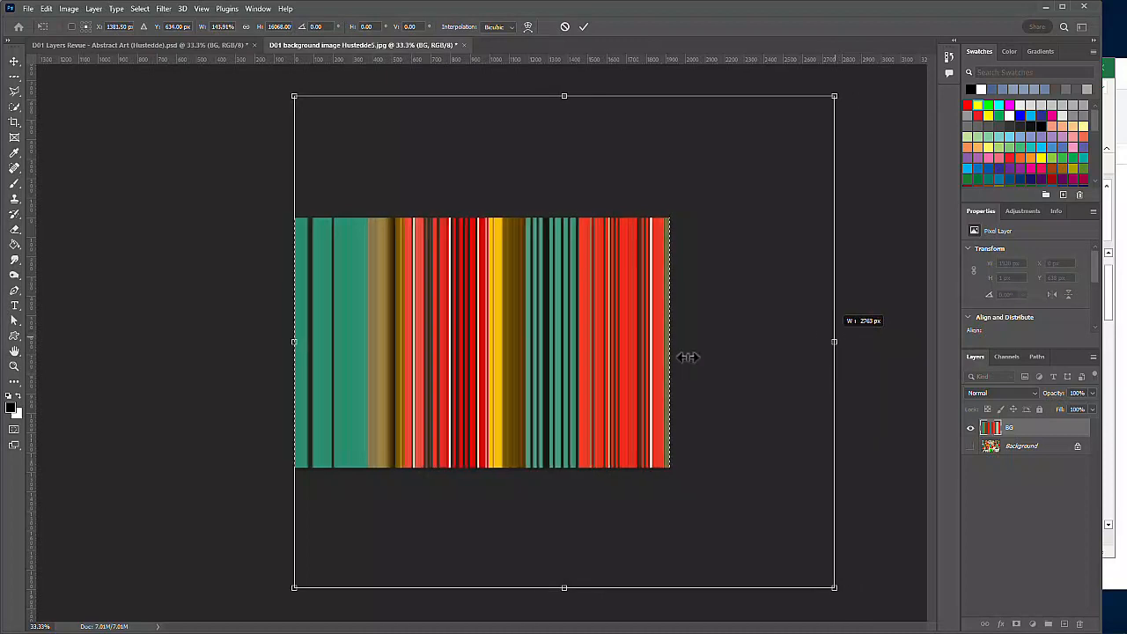
pyautogui.moveTo(296, 341); pyautogui.dragTo(183, 350)
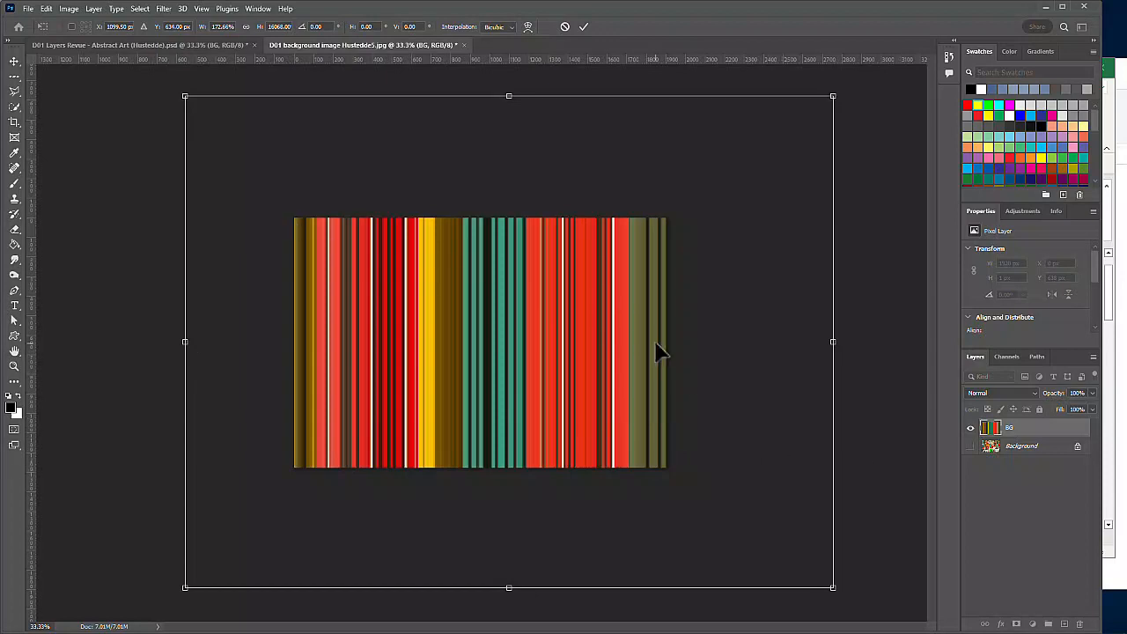
pyautogui.press('Return')
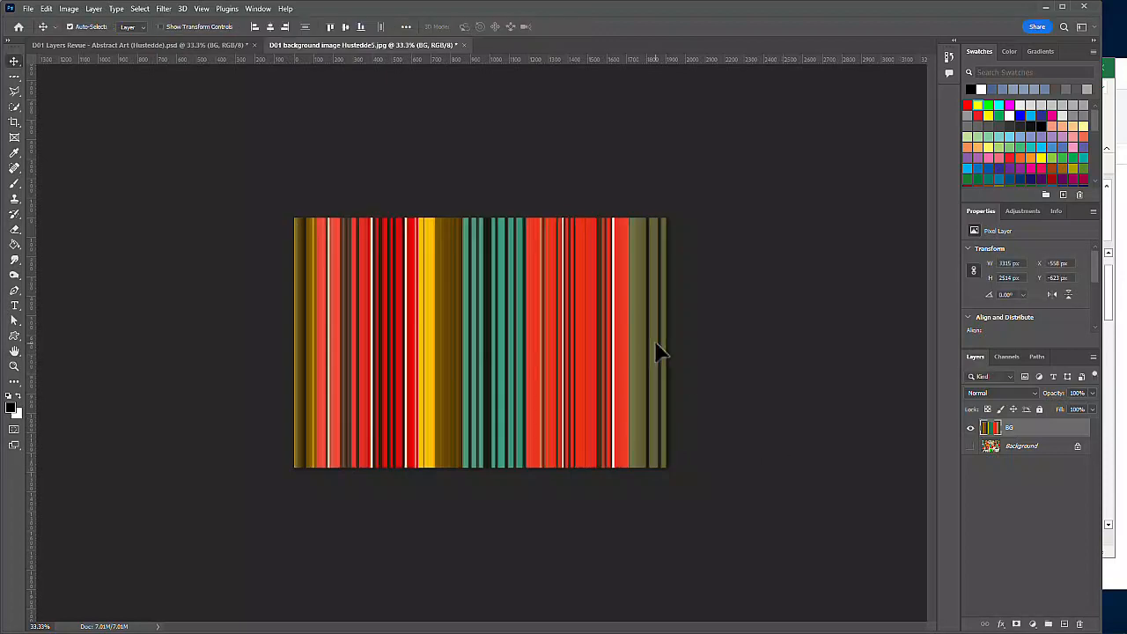
# Step: Rotate the striped BG layer about 31.2° counterclockwise so that diagonal stripes cover the canvas, and apply the transform
pyautogui.click(47, 7)
pyautogui.moveTo(118, 275)
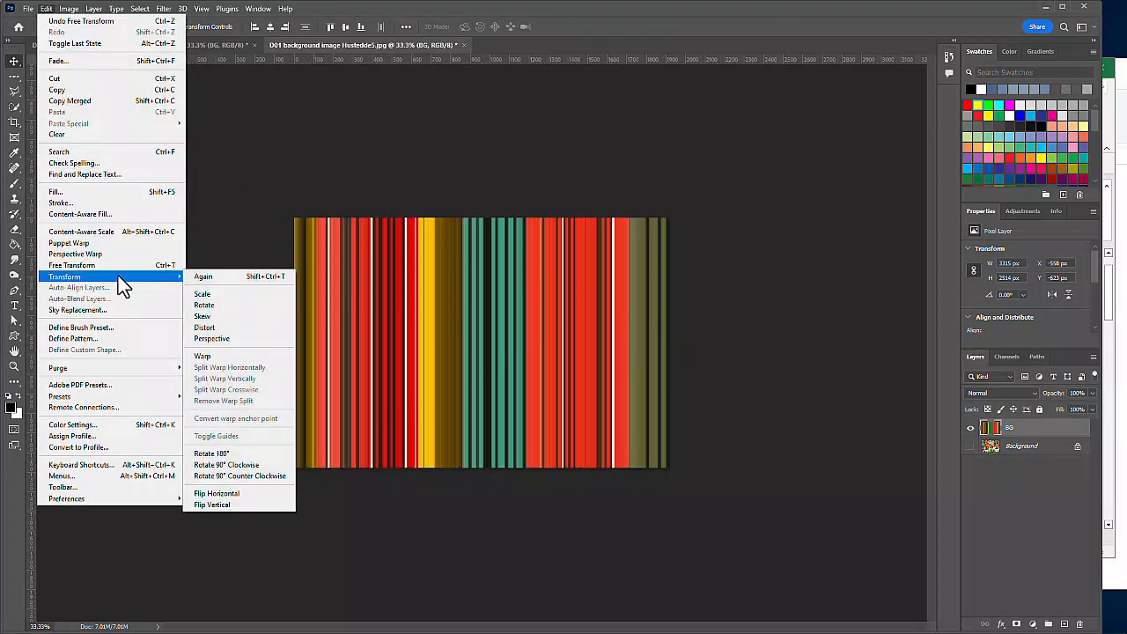
pyautogui.click(231, 295)
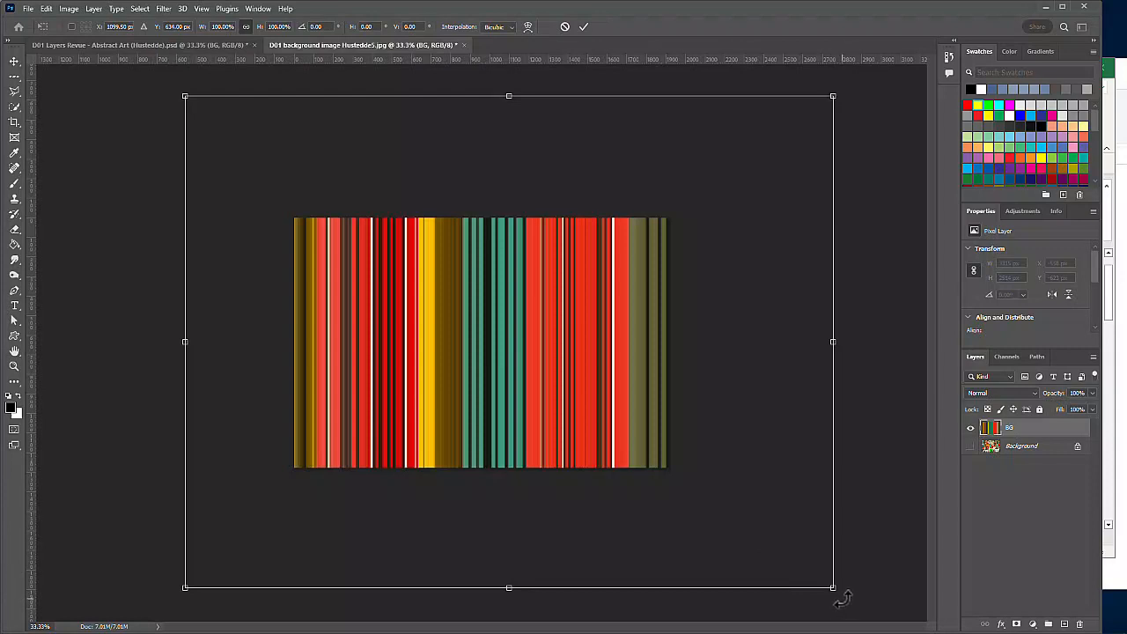
pyautogui.moveTo(843, 598); pyautogui.dragTo(853, 381)
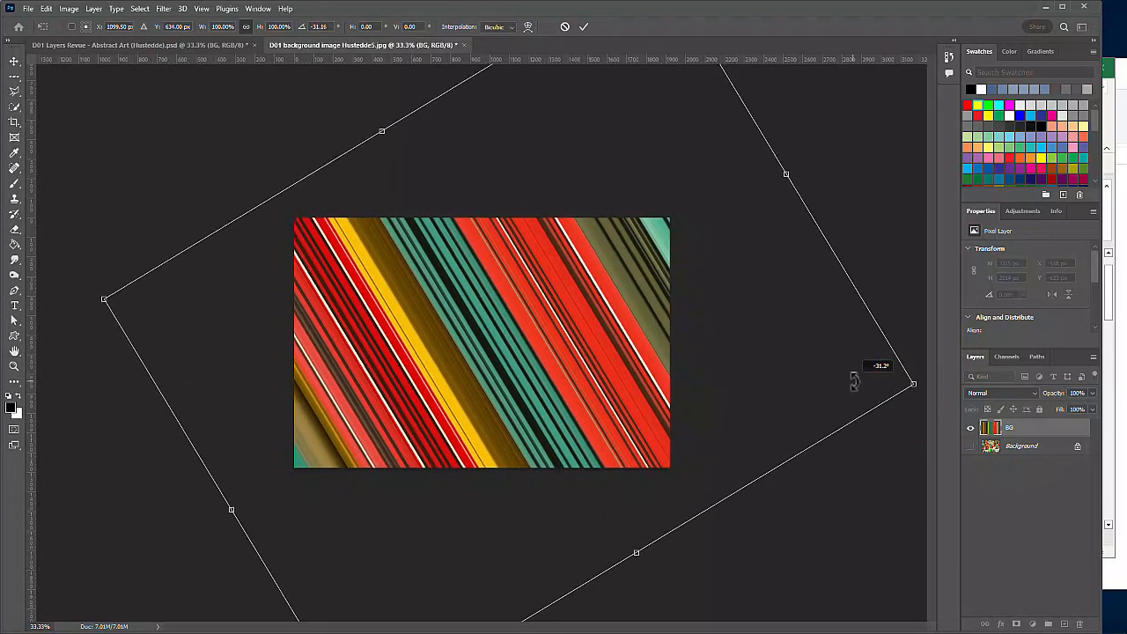
pyautogui.moveTo(853, 381); pyautogui.dragTo(853, 381)
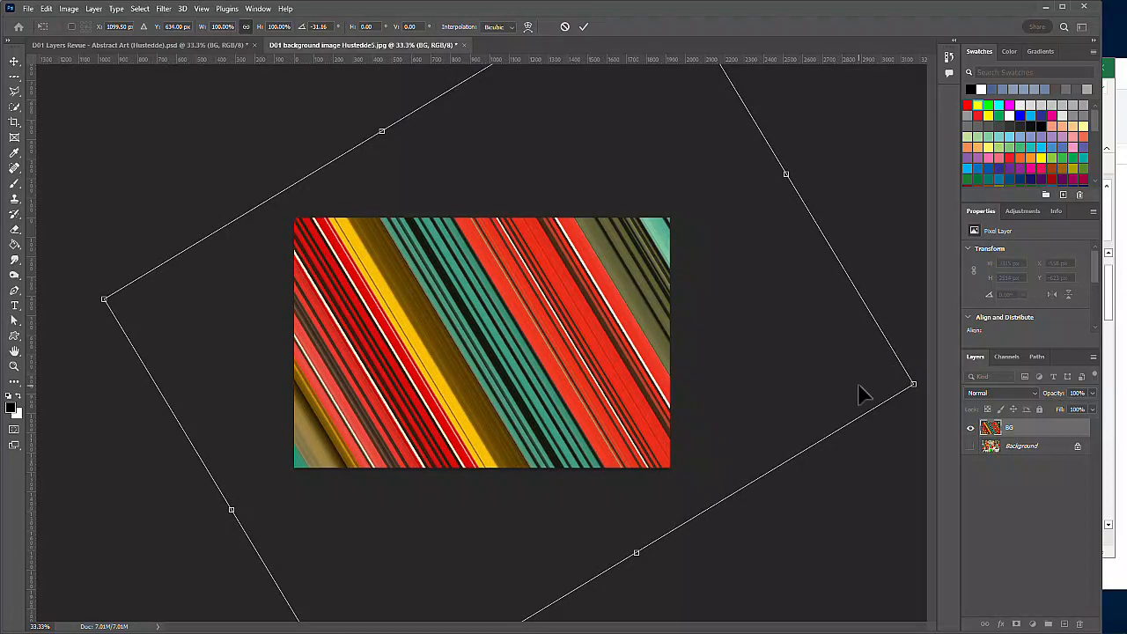
pyautogui.press('Return')
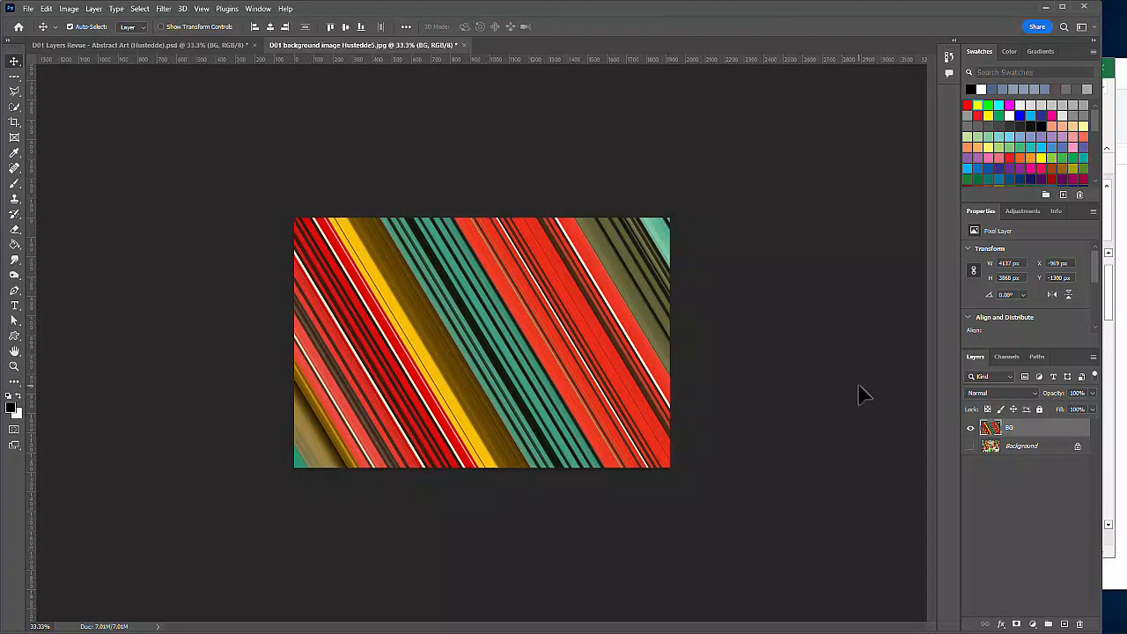
# Step: Add a Hue/Saturation adjustment layer above BG with hue +113 and saturation +15
pyautogui.click(1033, 626)
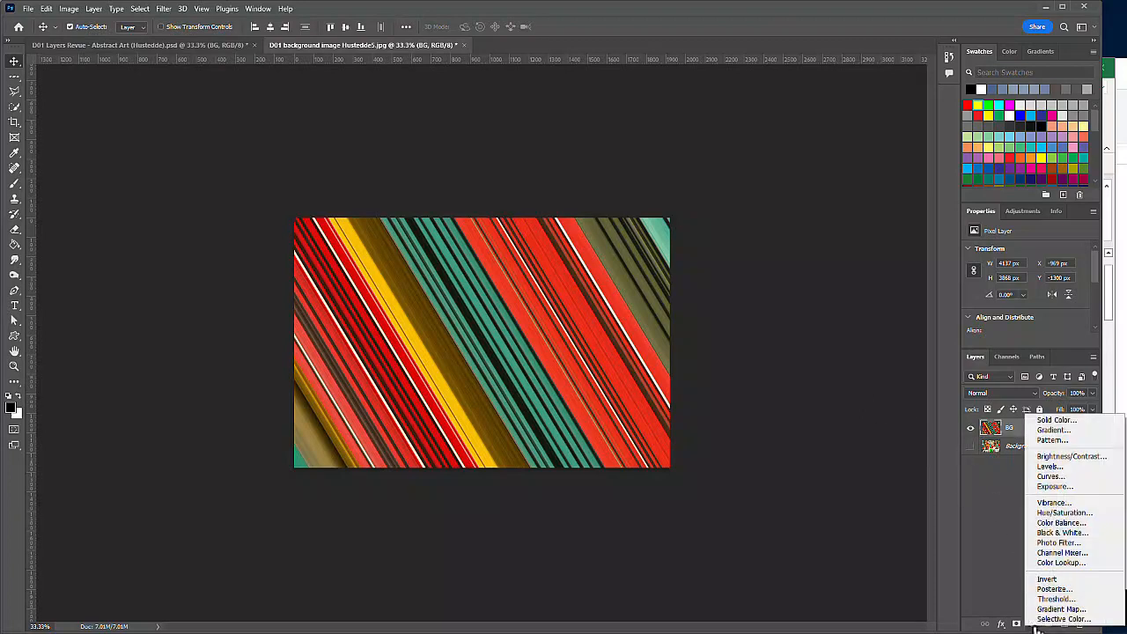
pyautogui.click(1061, 515)
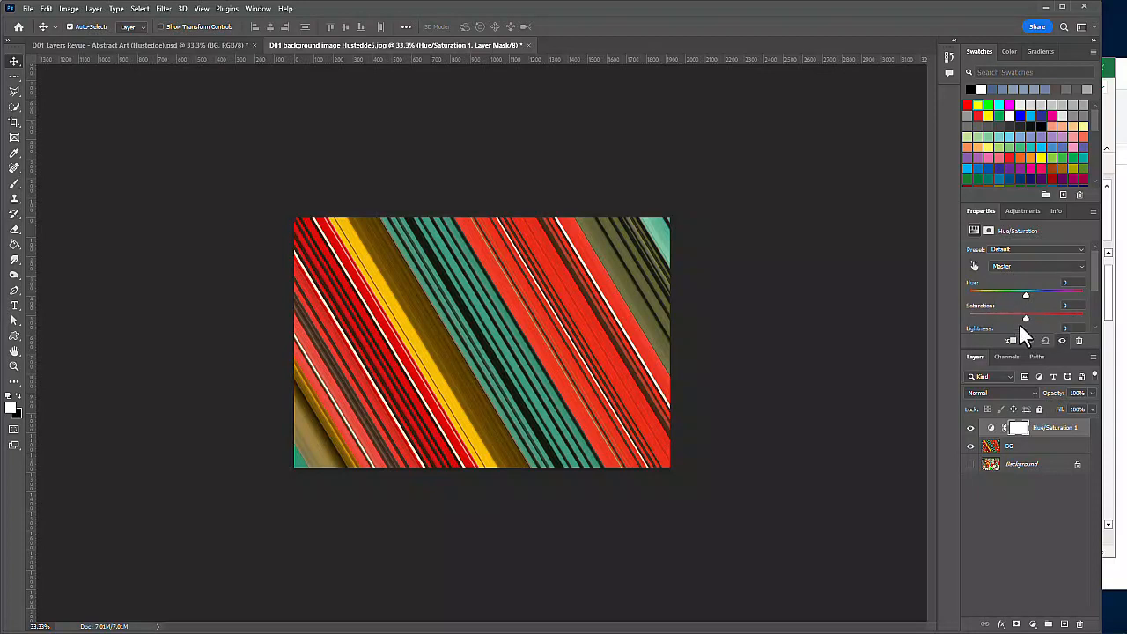
pyautogui.moveTo(1027, 294); pyautogui.dragTo(1033, 323)
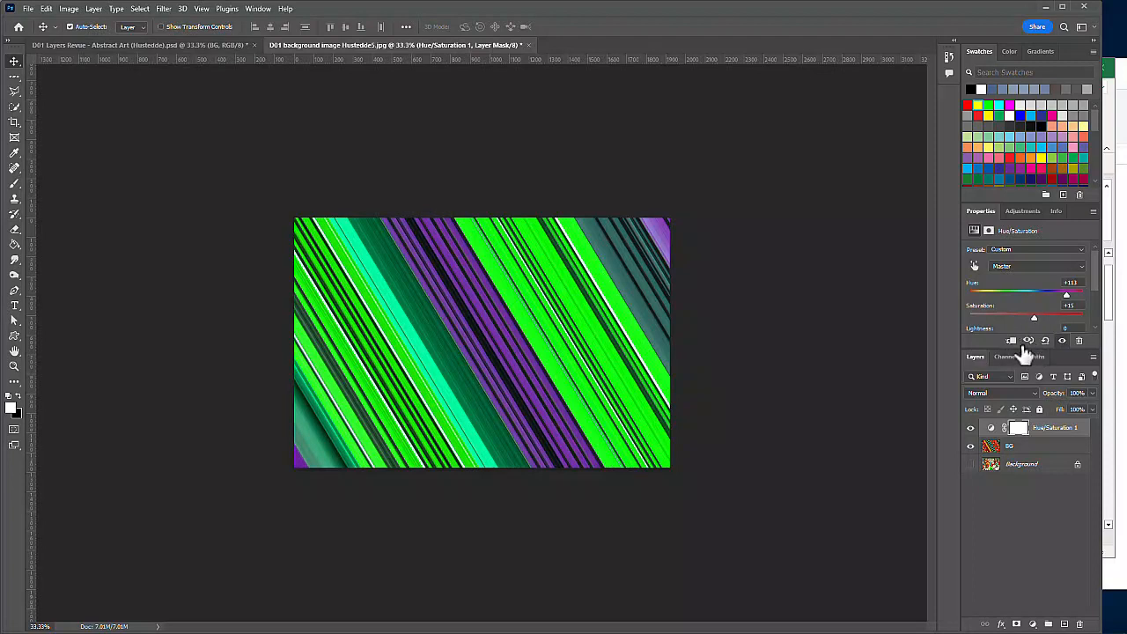
# Step: Enable Colorize on the Hue/Saturation adjustment and hide that adjustment layer
pyautogui.moveTo(997, 349); pyautogui.dragTo(1009, 413)
pyautogui.click(1028, 357)
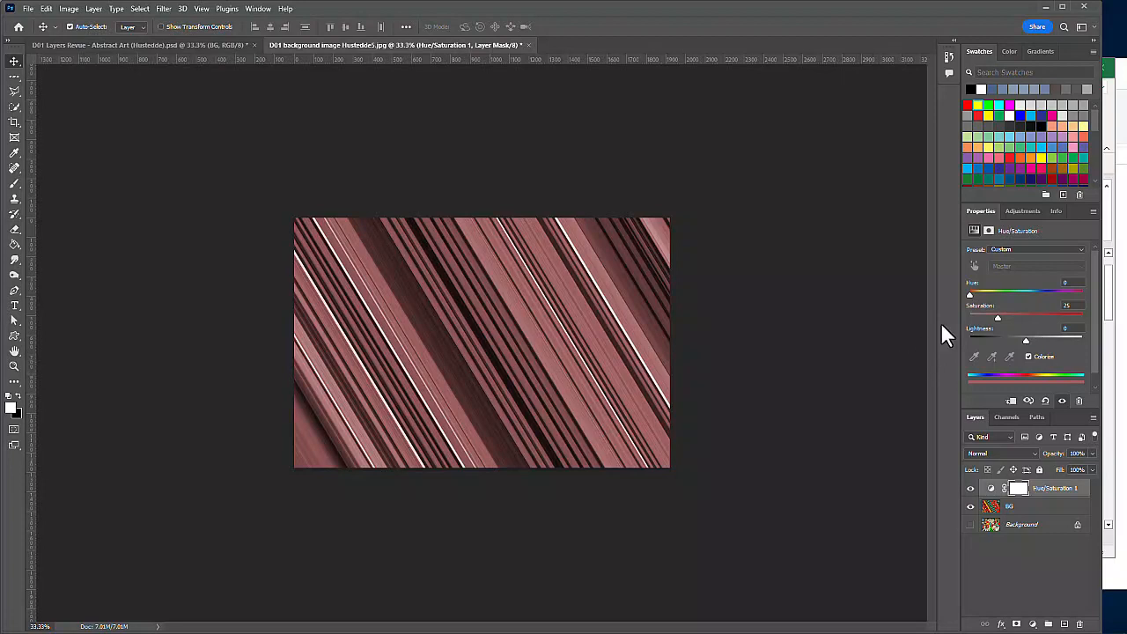
pyautogui.click(971, 490)
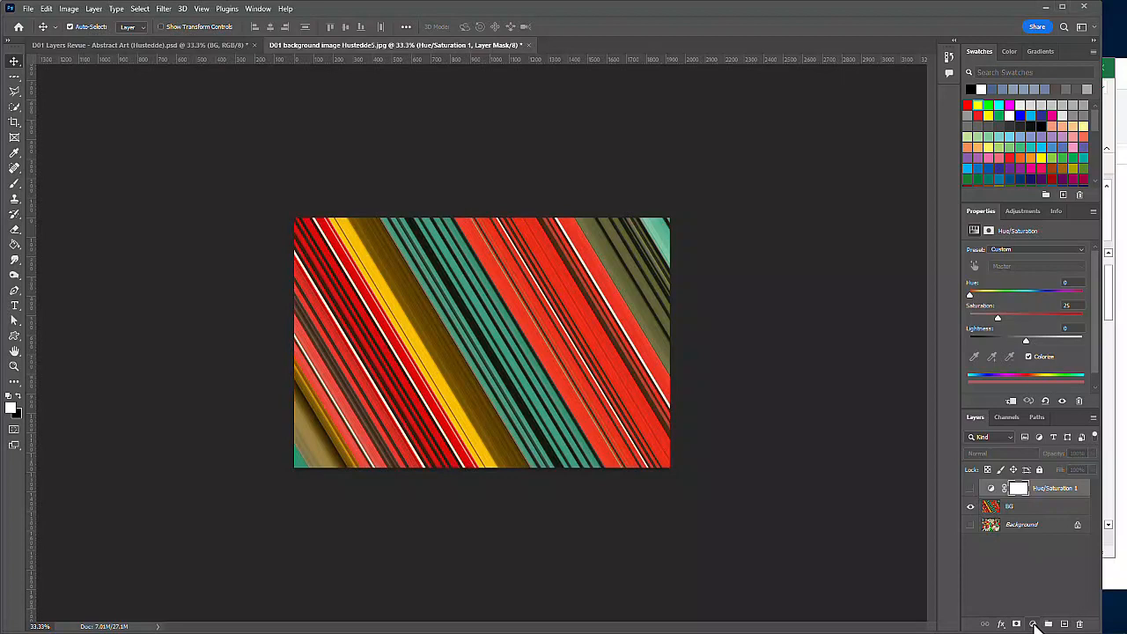
# Step: Add an Invert adjustment layer above the hidden Hue/Saturation layer
pyautogui.click(1033, 624)
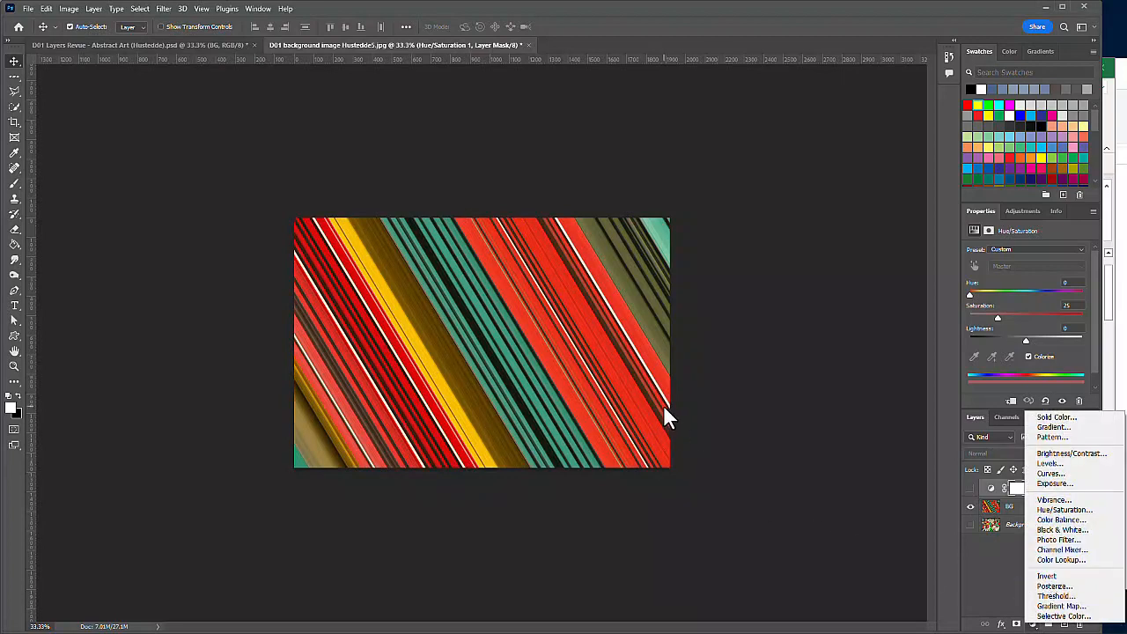
pyautogui.click(1047, 576)
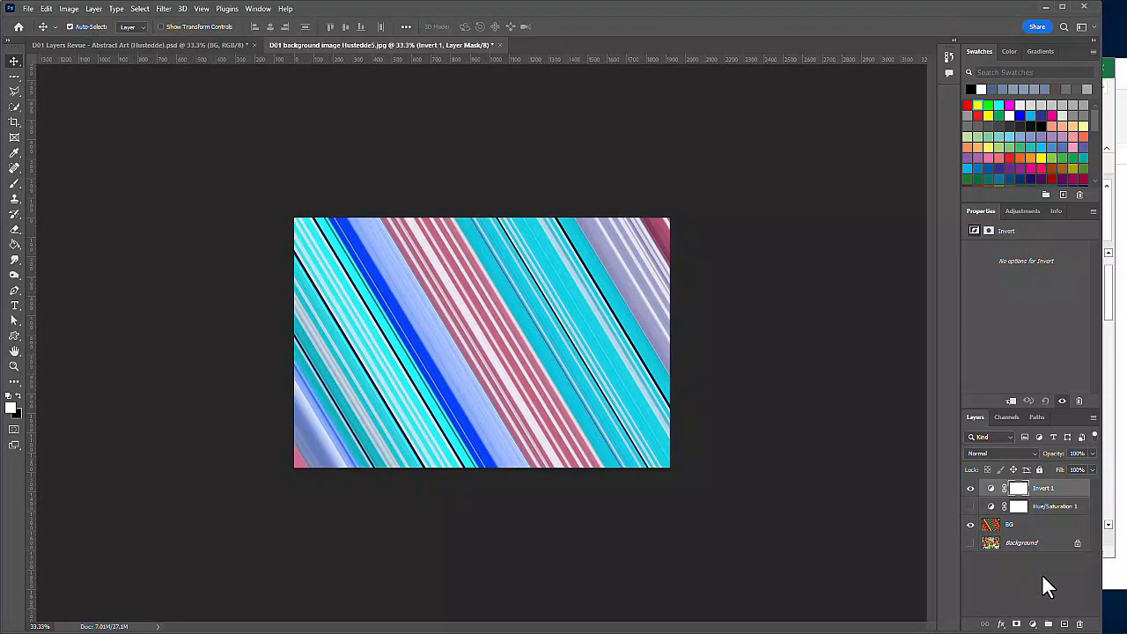
# Step: Apply a Gaussian Blur with a radius of about 16.6 pixels to the BG layer
pyautogui.click(1011, 528)
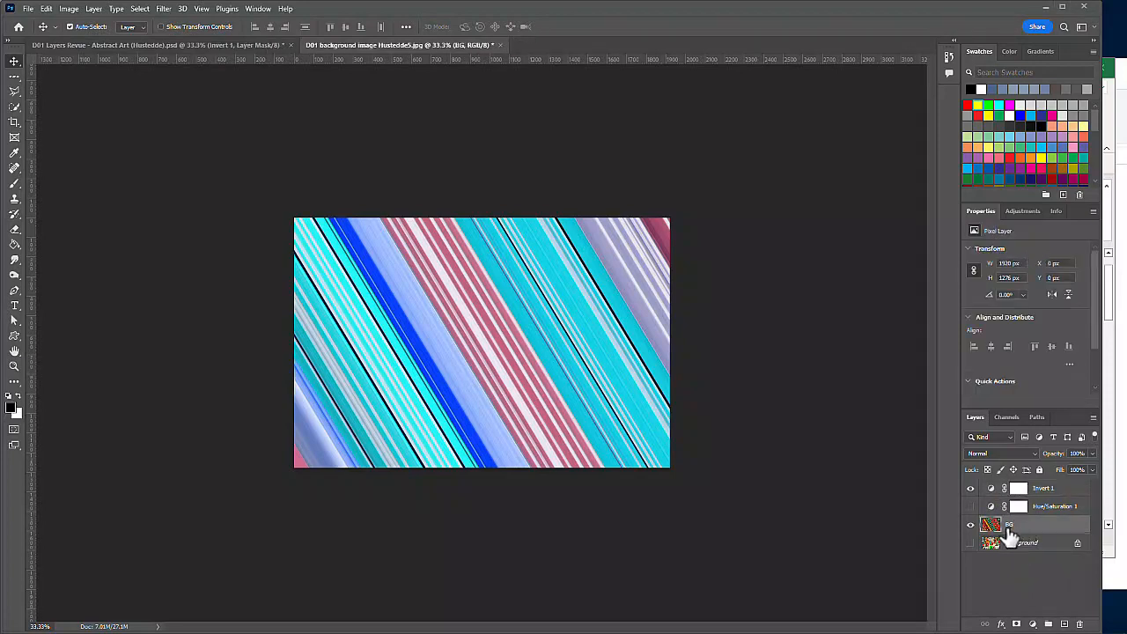
pyautogui.click(164, 9)
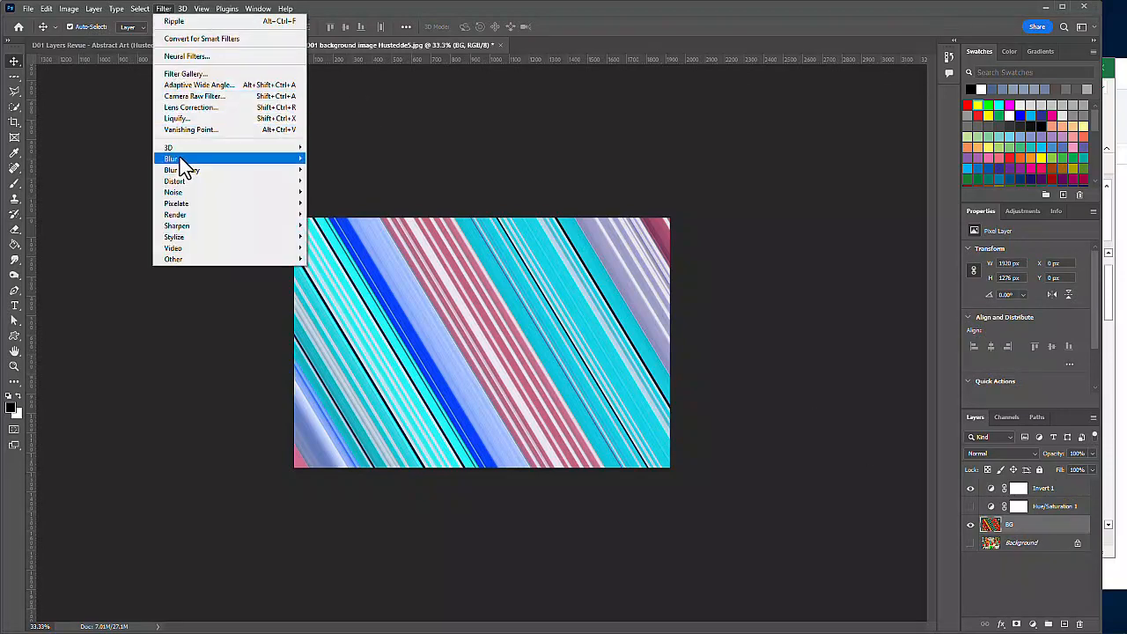
pyautogui.moveTo(182, 164)
pyautogui.click(357, 204)
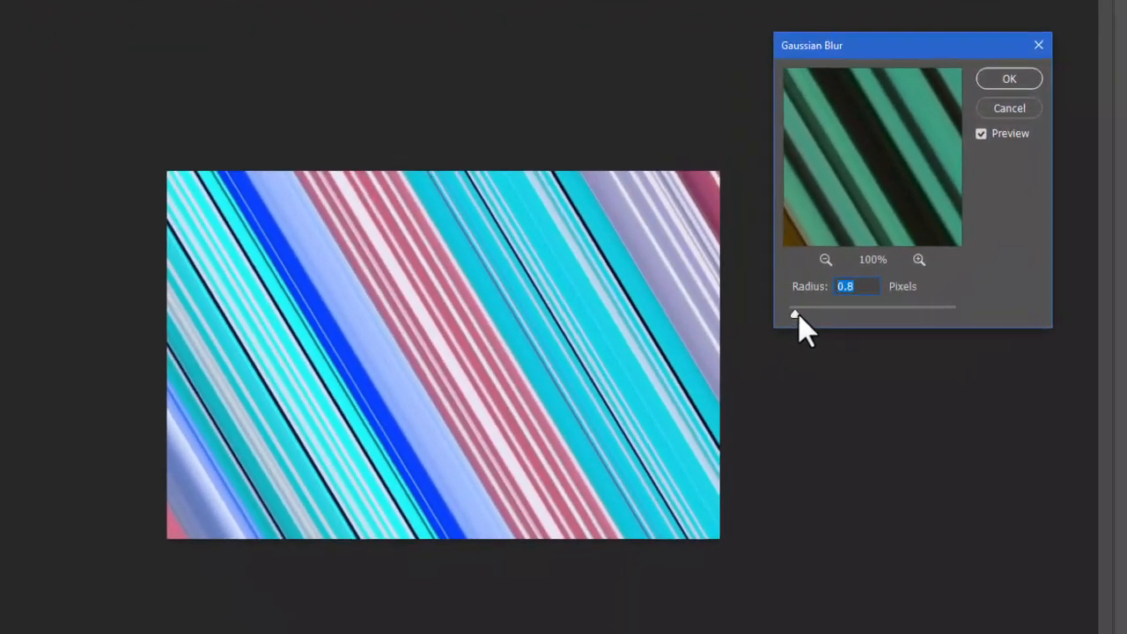
pyautogui.moveTo(739, 314); pyautogui.dragTo(776, 316)
pyautogui.moveTo(852, 316)
pyautogui.mouseDown()
pyautogui.moveTo(877, 324)
pyautogui.moveTo(854, 314)
pyautogui.moveTo(865, 314)
pyautogui.mouseUp()
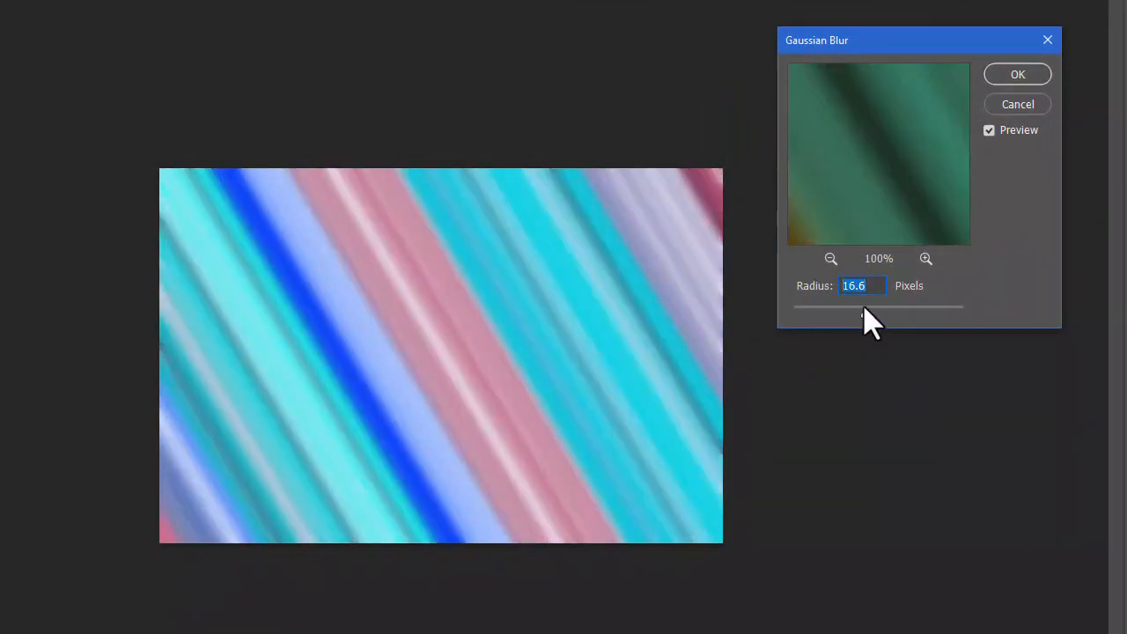
pyautogui.click(986, 74)
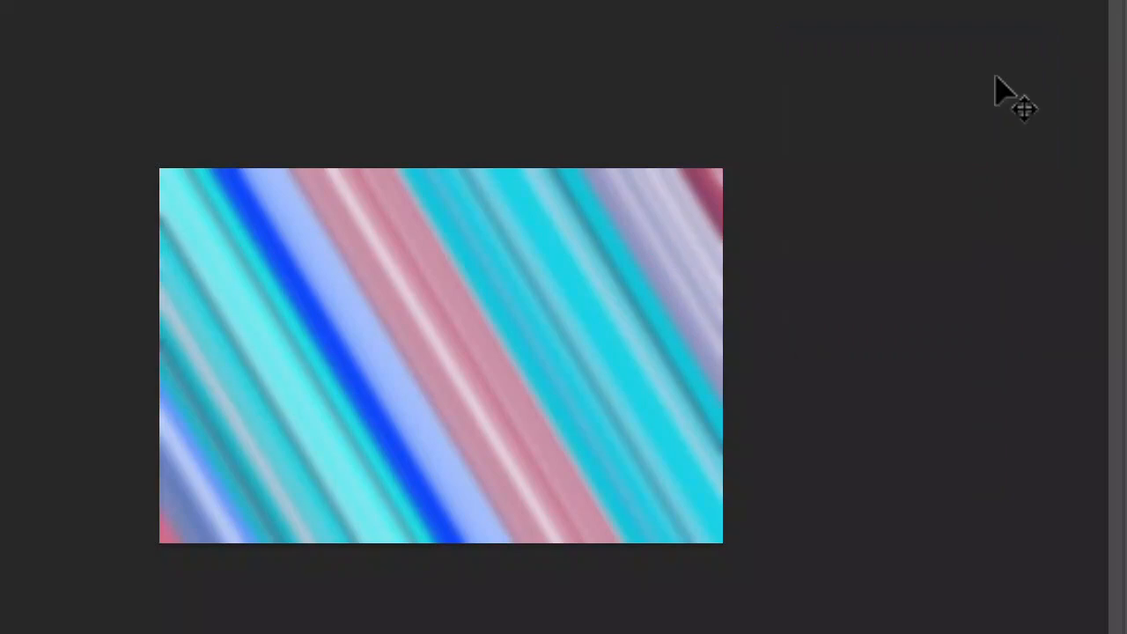
# Step: Apply the Ripple distortion to the BG layer with an amount of 502% and size Large
pyautogui.hotkey('alt', 't')
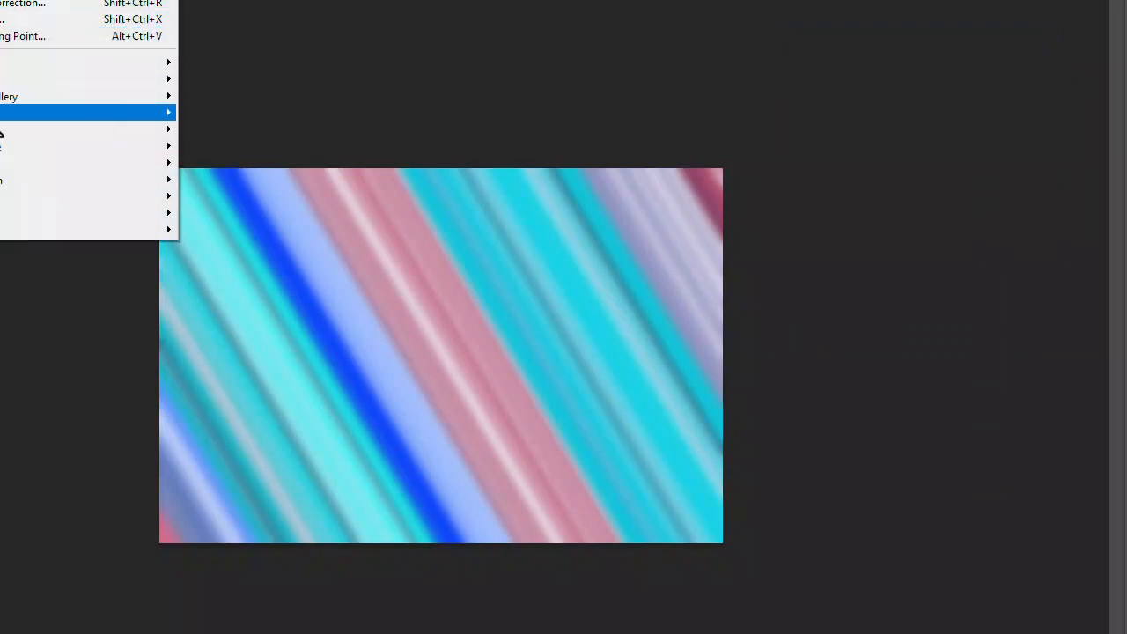
pyautogui.moveTo(2, 112)
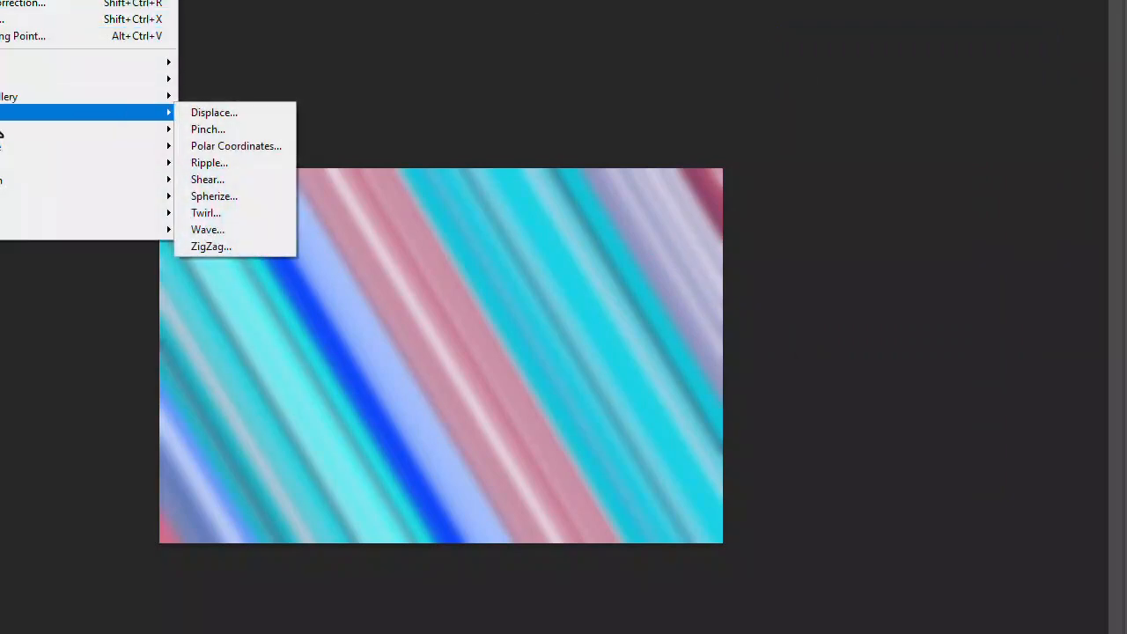
pyautogui.click(223, 168)
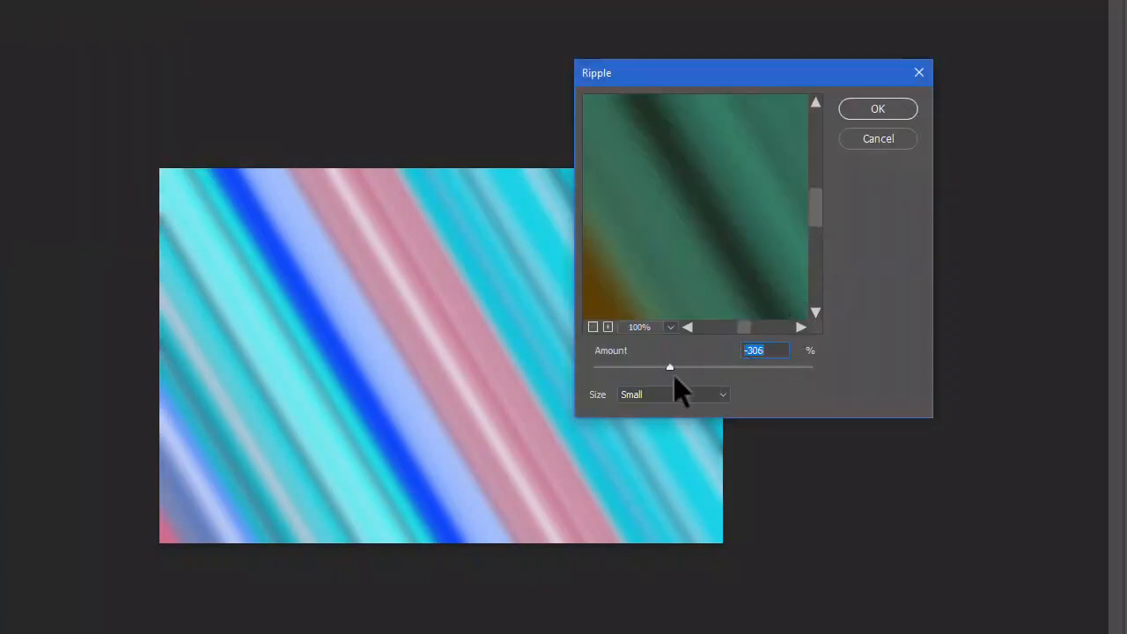
pyautogui.moveTo(670, 368); pyautogui.dragTo(688, 367)
pyautogui.click(718, 397)
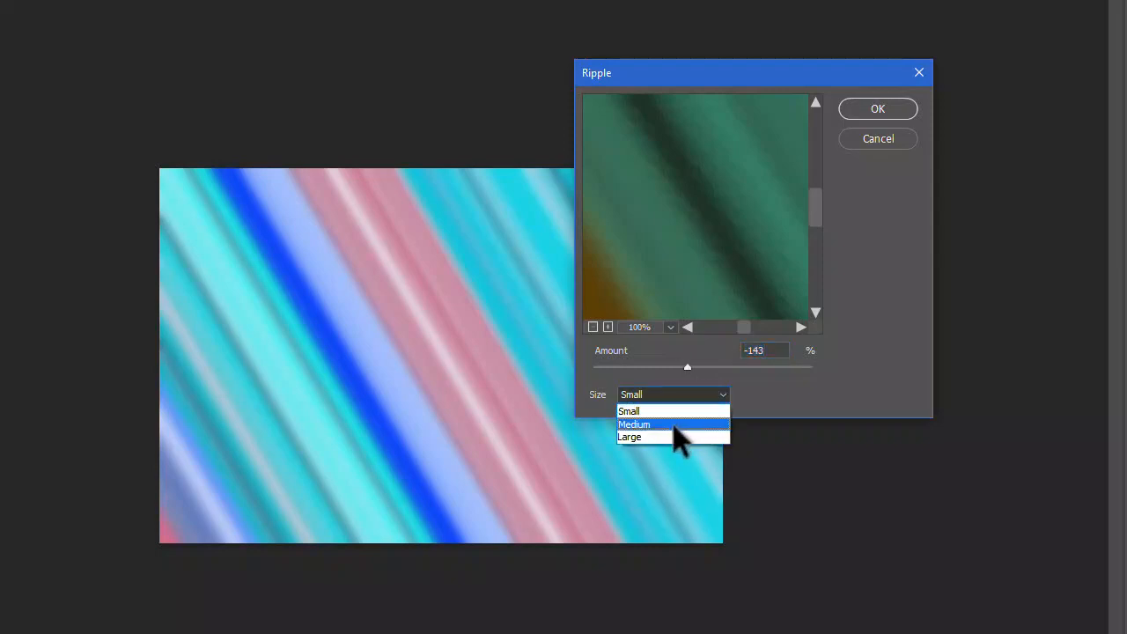
pyautogui.click(675, 425)
pyautogui.click(719, 396)
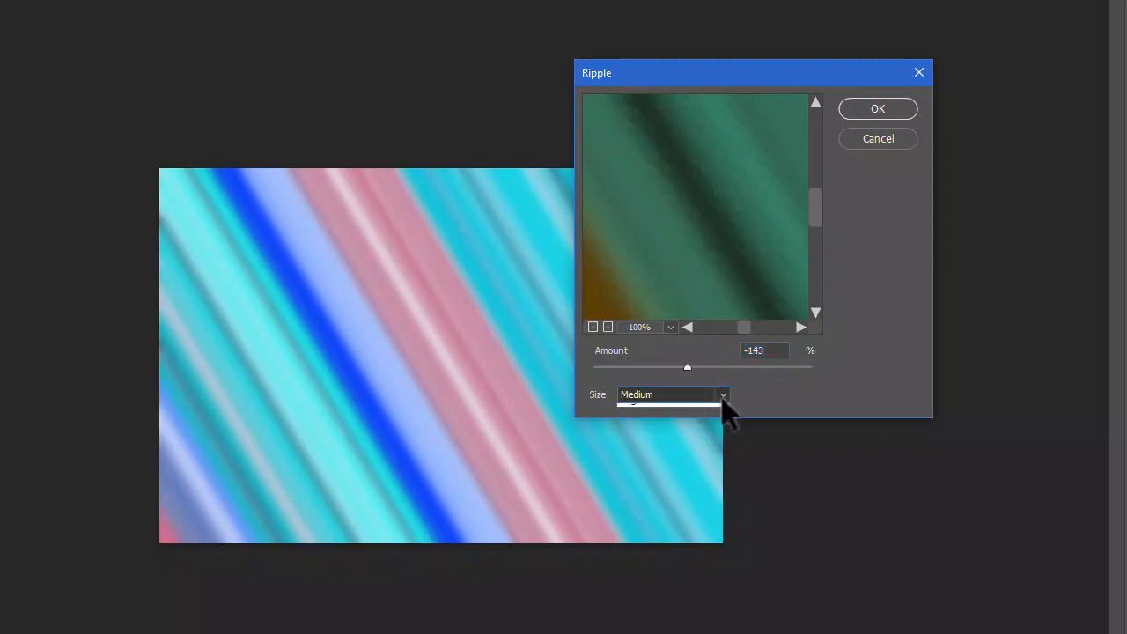
pyautogui.click(696, 441)
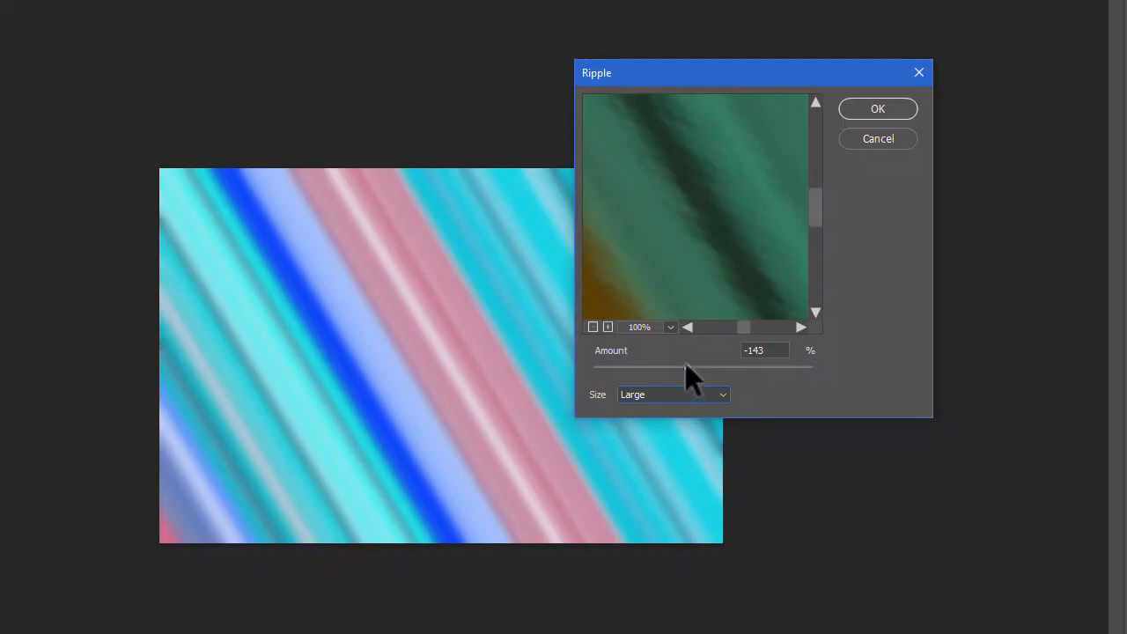
pyautogui.moveTo(685, 365); pyautogui.dragTo(757, 381)
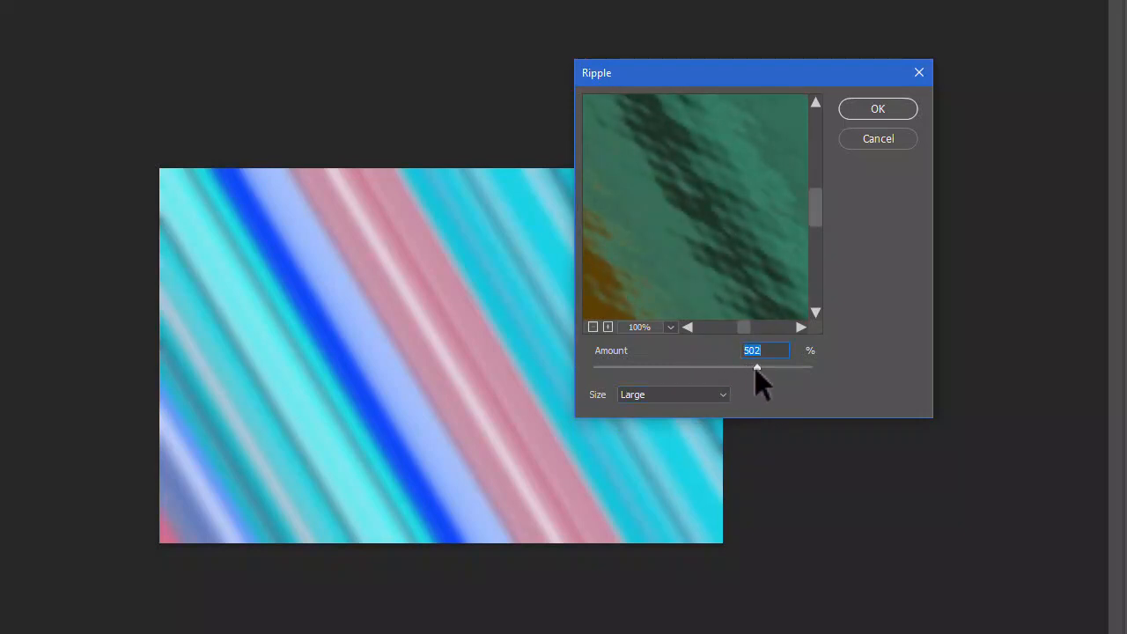
pyautogui.click(867, 110)
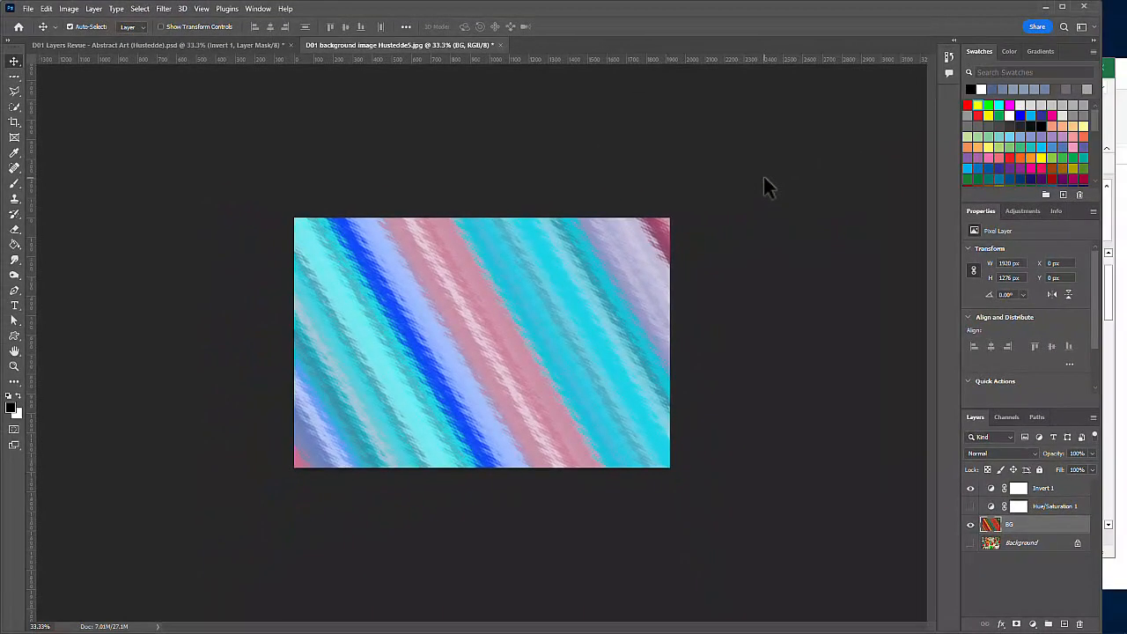
# Step: Show the Hue/Saturation adjustment, turn off Colorize, and set hue to -3, saturation to -47 and lightness to -4
pyautogui.click(971, 509)
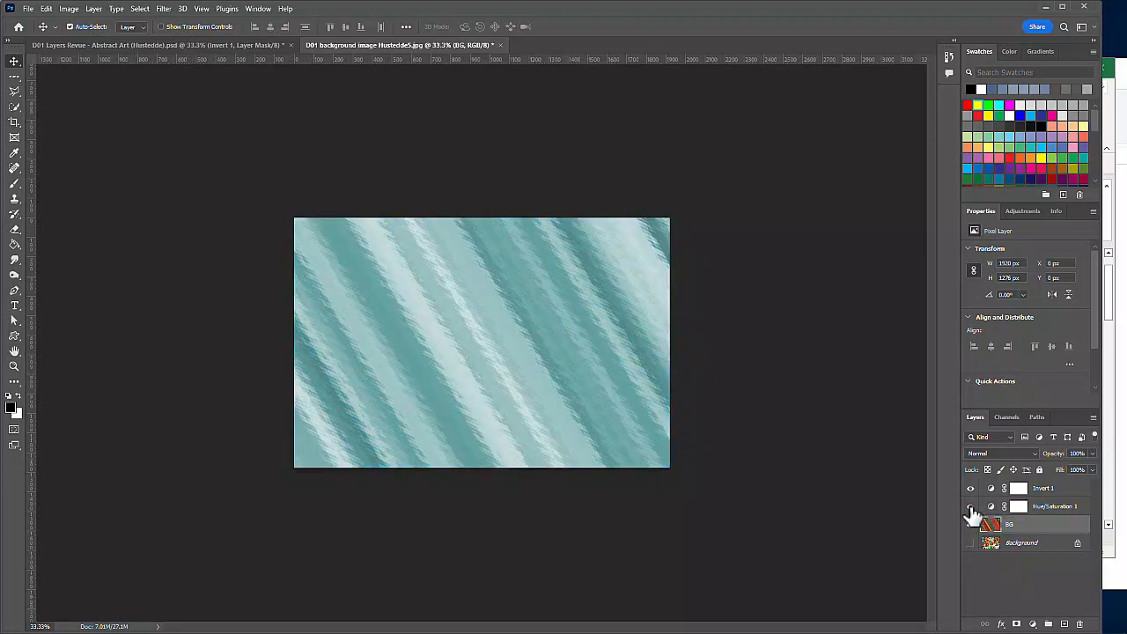
pyautogui.click(1048, 509)
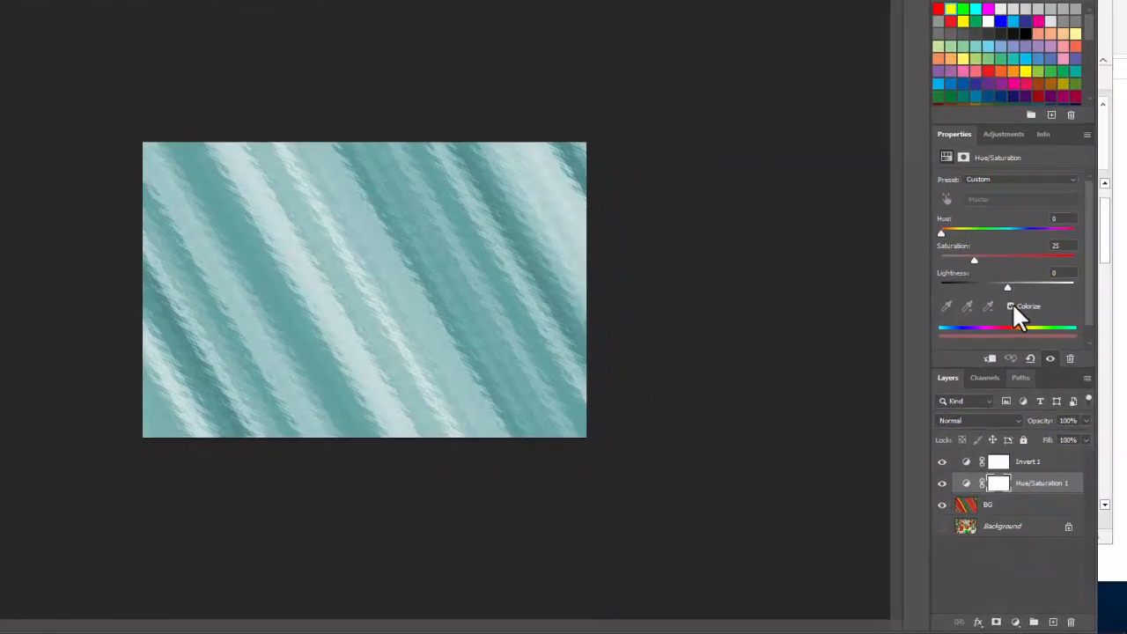
pyautogui.click(1010, 306)
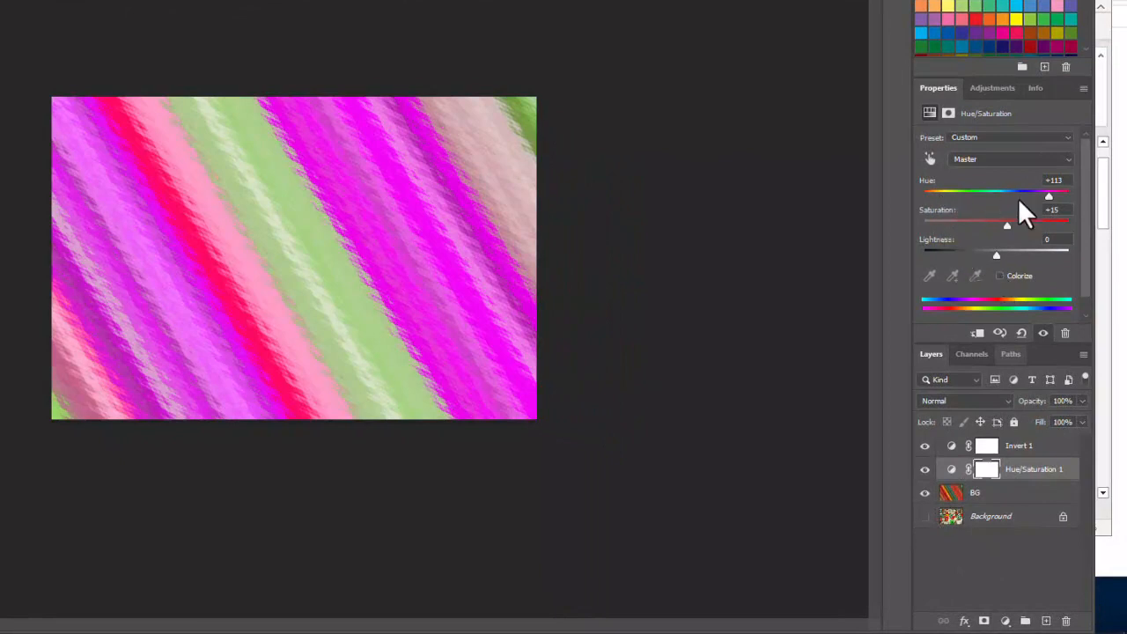
pyautogui.moveTo(1046, 194); pyautogui.dragTo(994, 194)
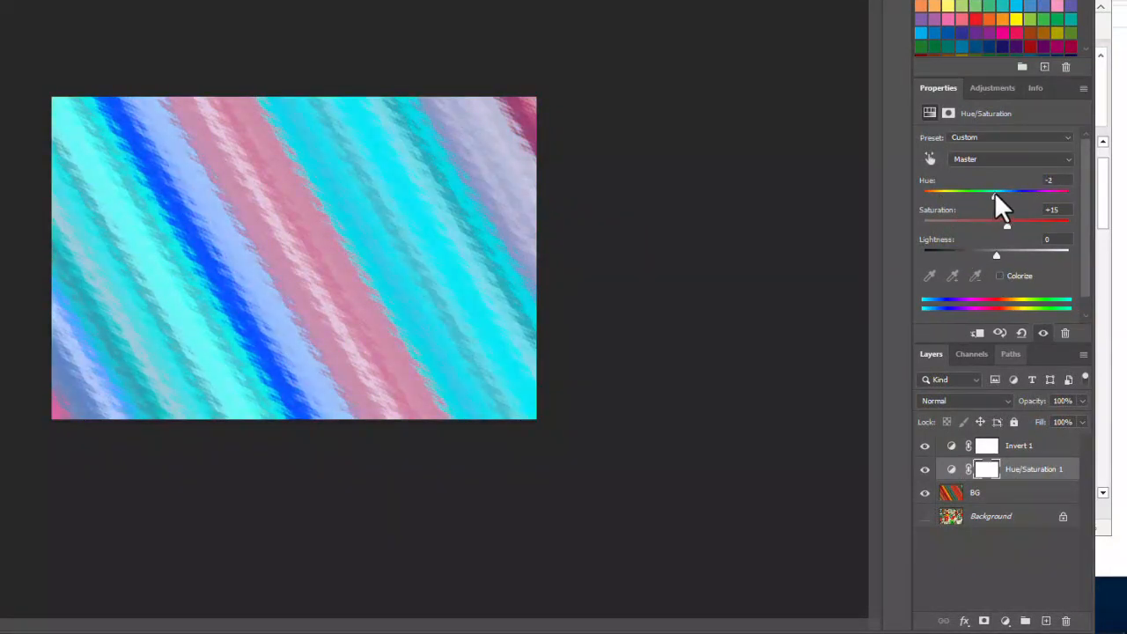
pyautogui.click(991, 255)
pyautogui.moveTo(1007, 225); pyautogui.dragTo(958, 227)
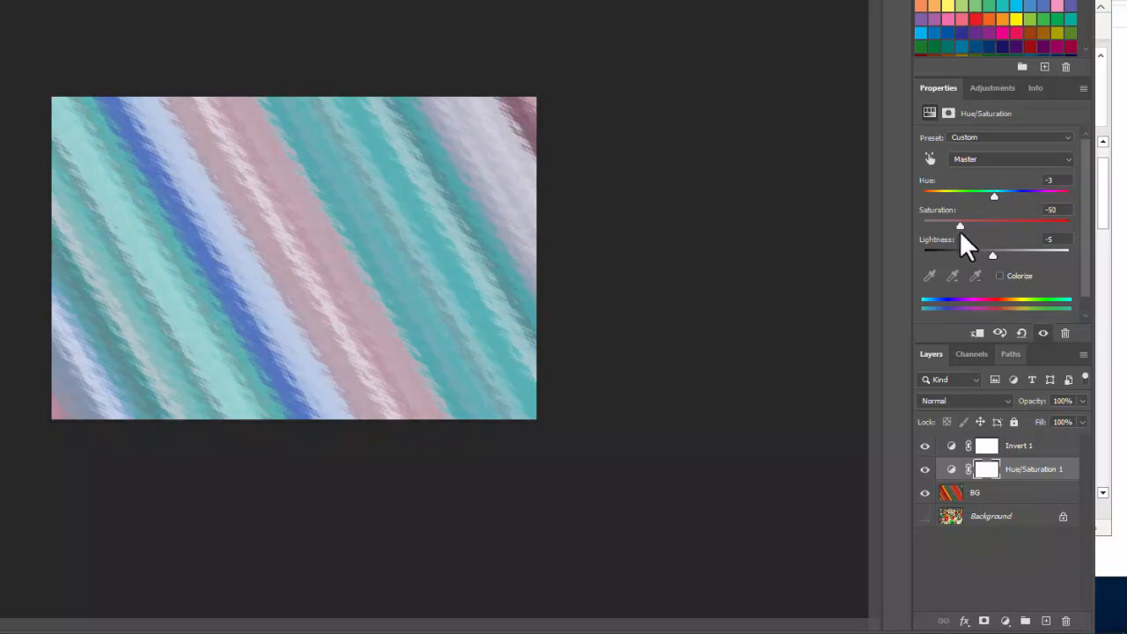
pyautogui.moveTo(960, 231); pyautogui.dragTo(993, 255)
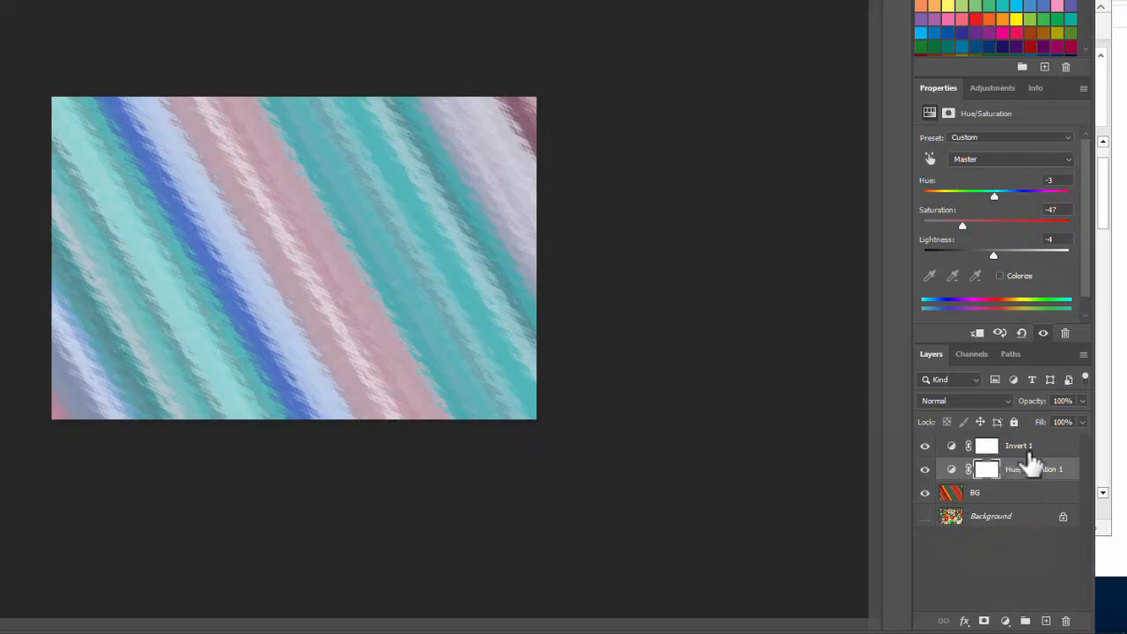
# Step: Add a new empty layer directly above the Invert adjustment layer
pyautogui.click(1026, 449)
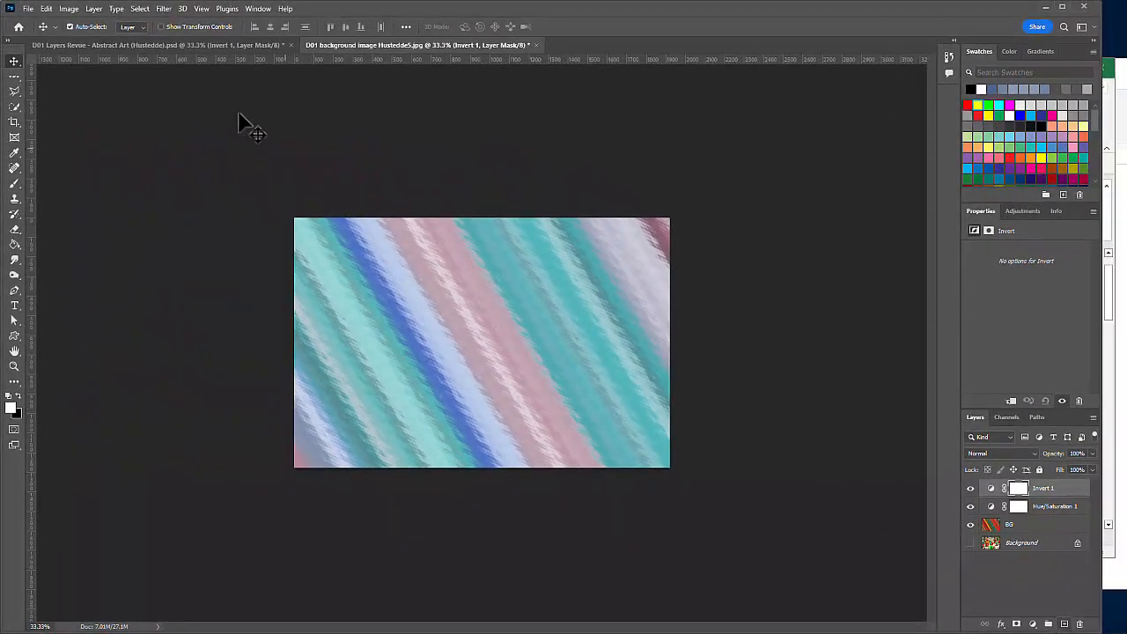
pyautogui.click(95, 8)
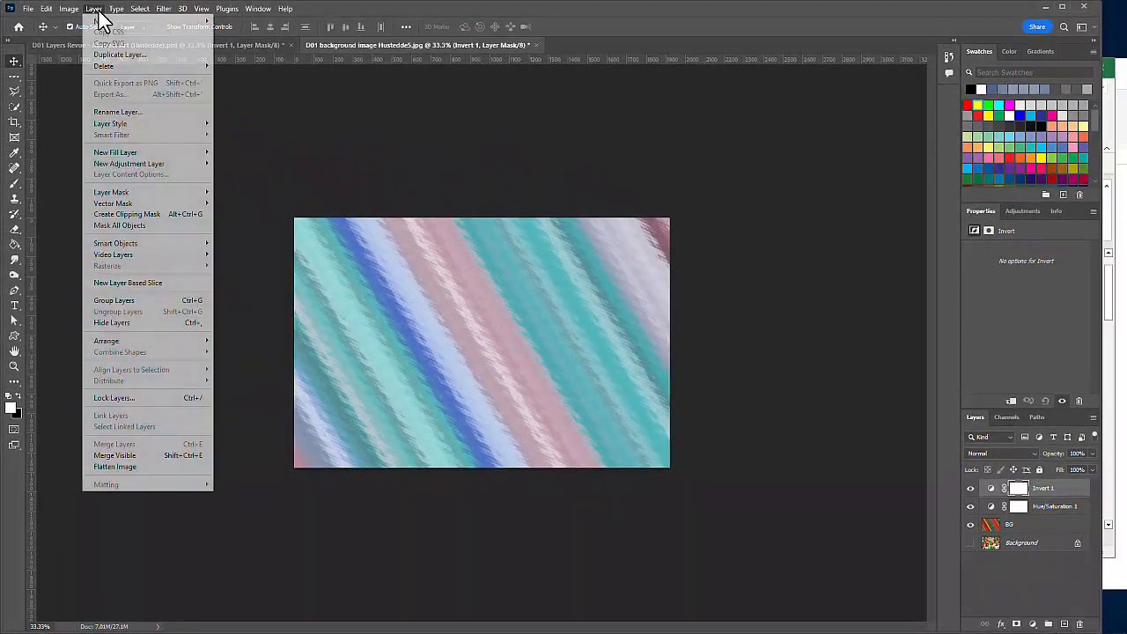
pyautogui.moveTo(100, 24)
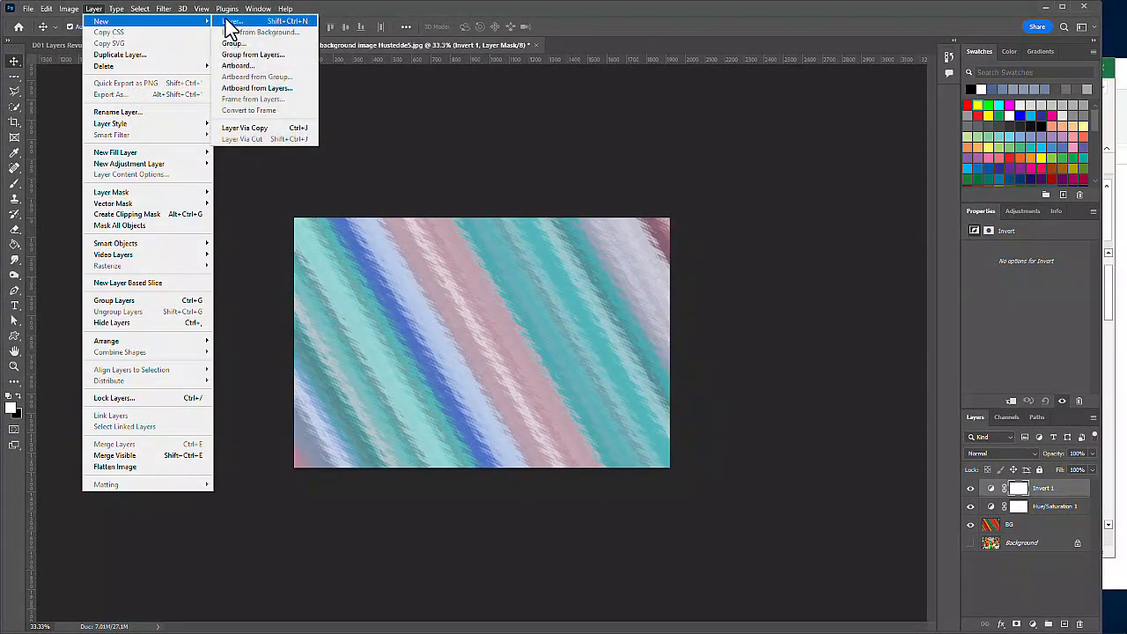
pyautogui.click(1064, 624)
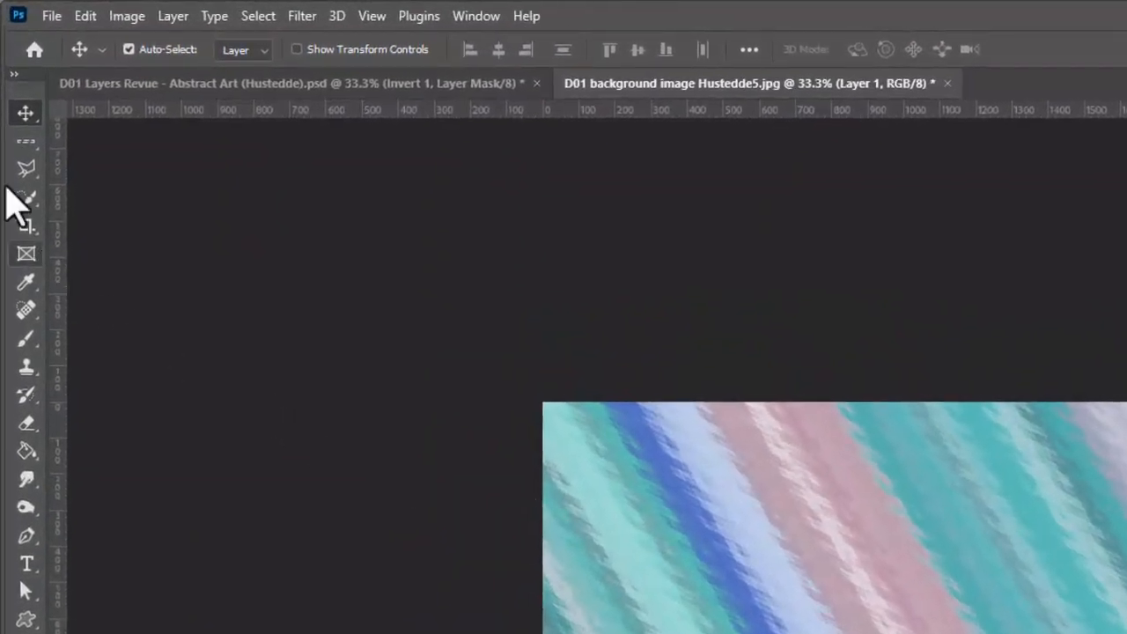
# Step: Select a square area about 792 px wide with the Rectangular Marquee tool and fill it with the black foreground color
pyautogui.click(24, 142)
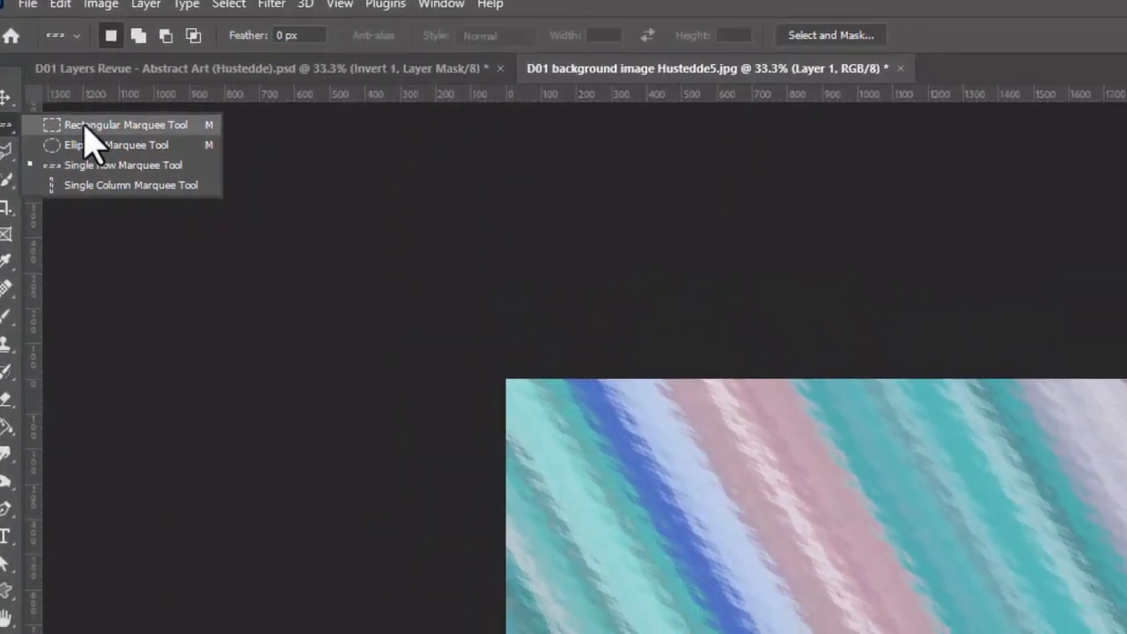
pyautogui.click(111, 145)
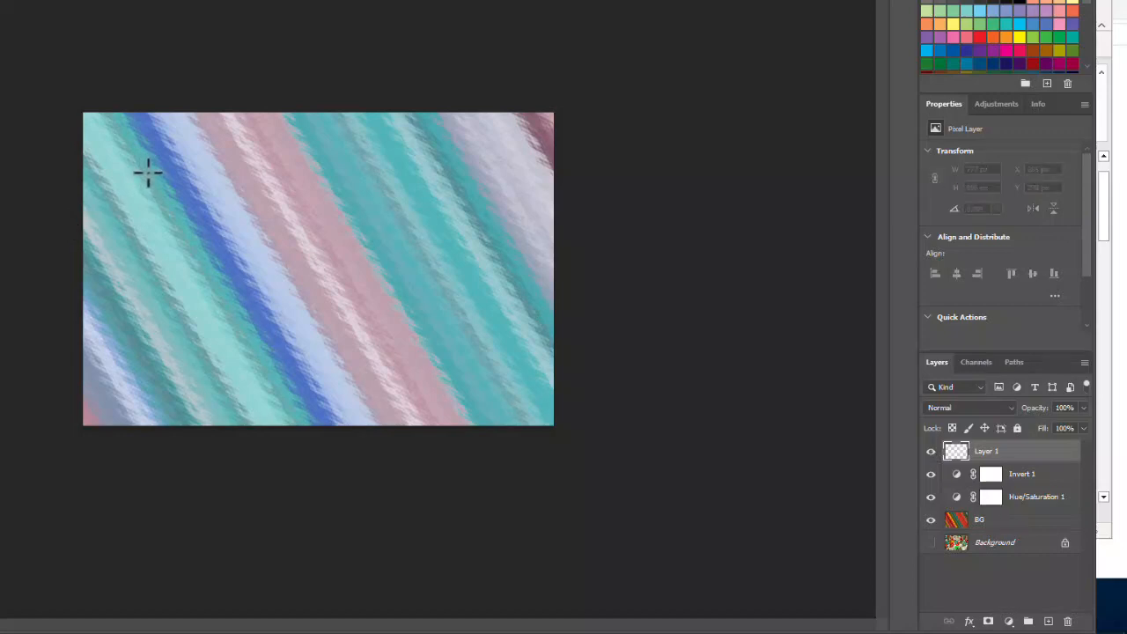
pyautogui.moveTo(147, 172); pyautogui.dragTo(346, 363)
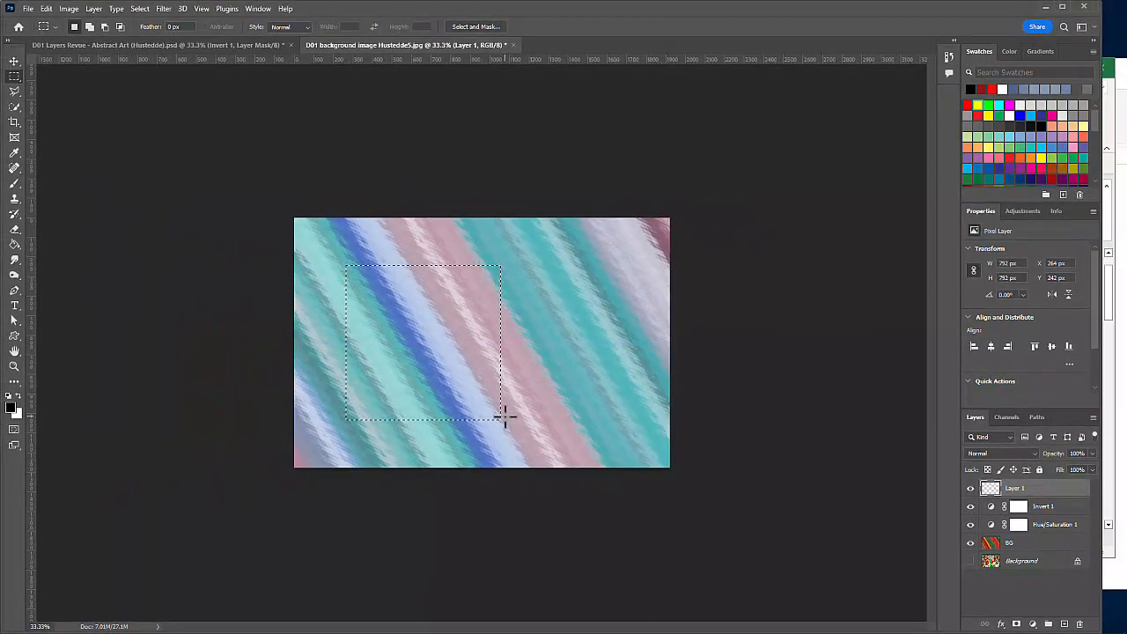
pyautogui.click(46, 9)
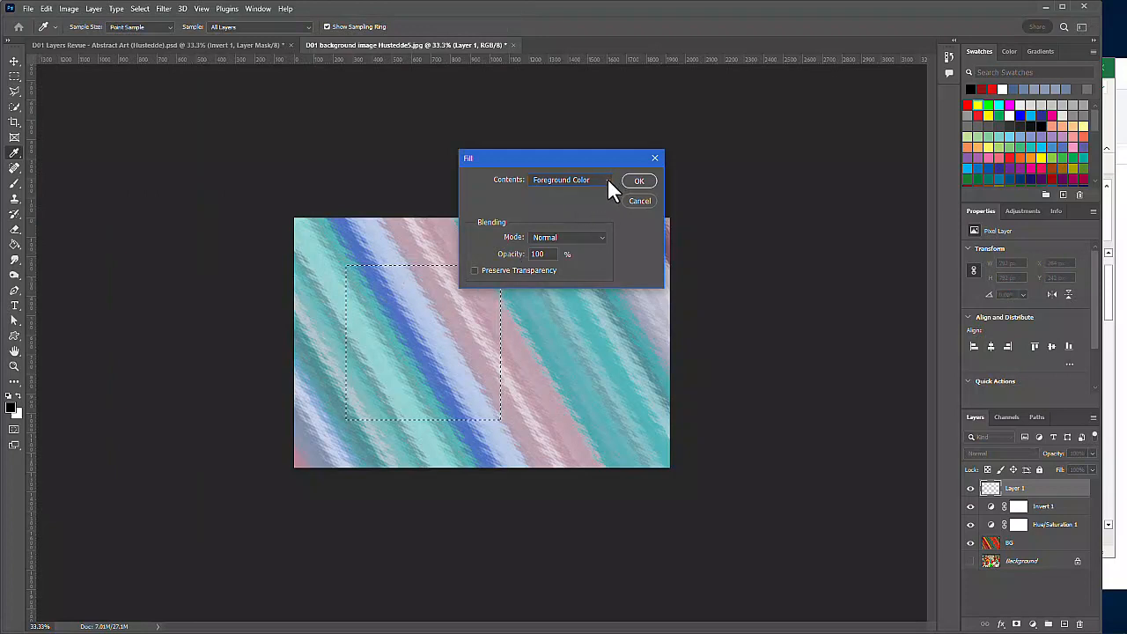
pyautogui.click(606, 179)
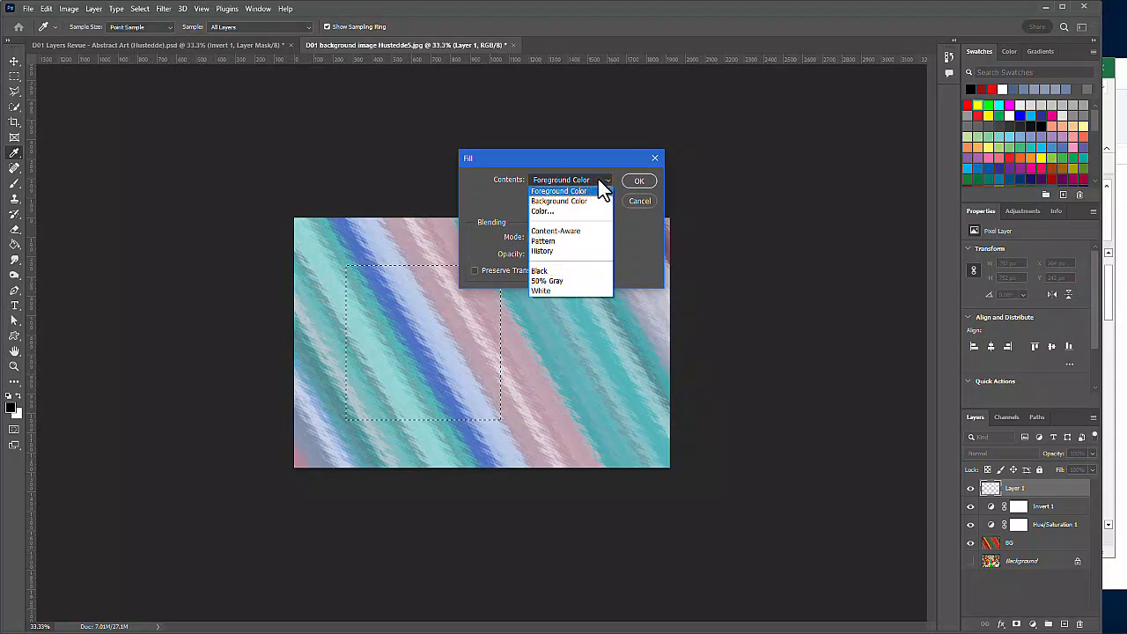
pyautogui.click(630, 185)
pyautogui.click(639, 183)
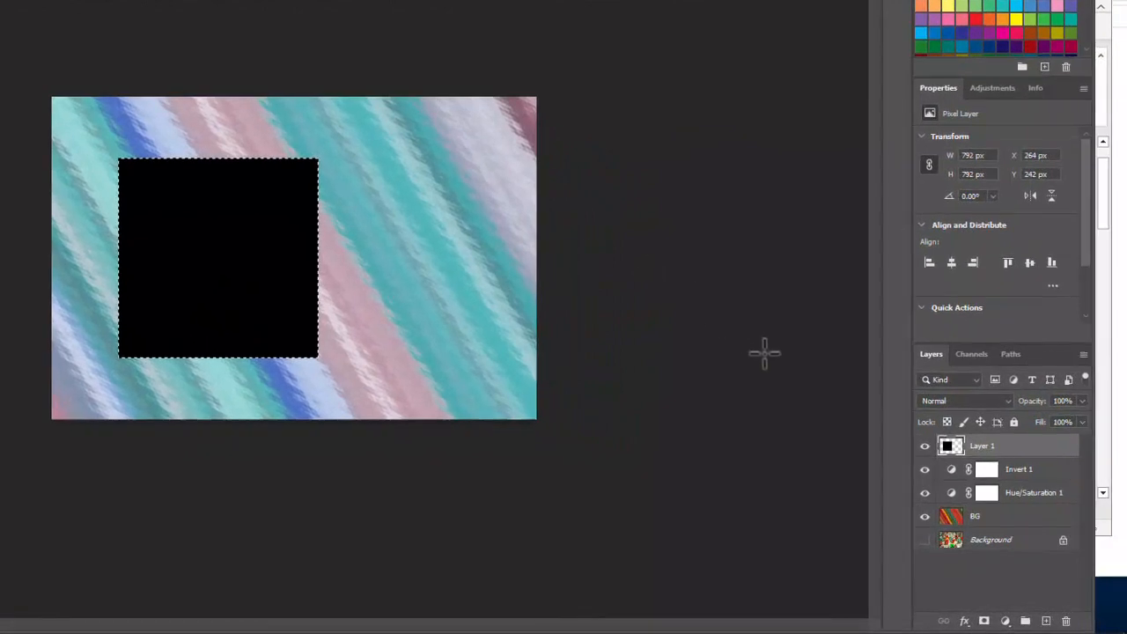
# Step: Add a Color Overlay effect in dark red #8d0f27 to the black square's layer
pyautogui.click(964, 620)
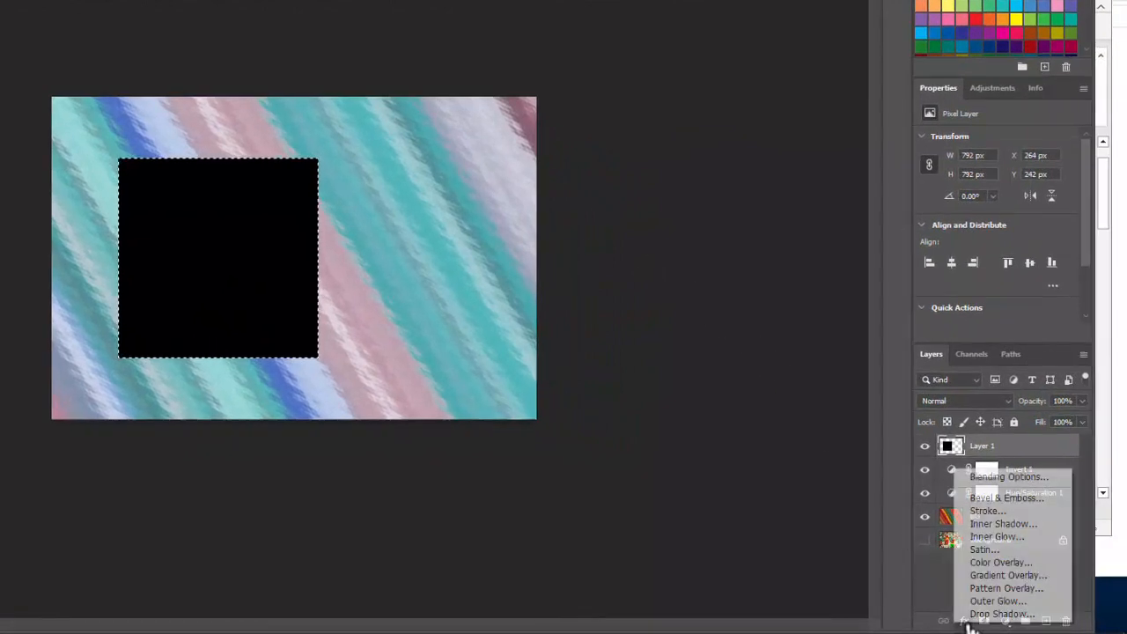
pyautogui.click(988, 564)
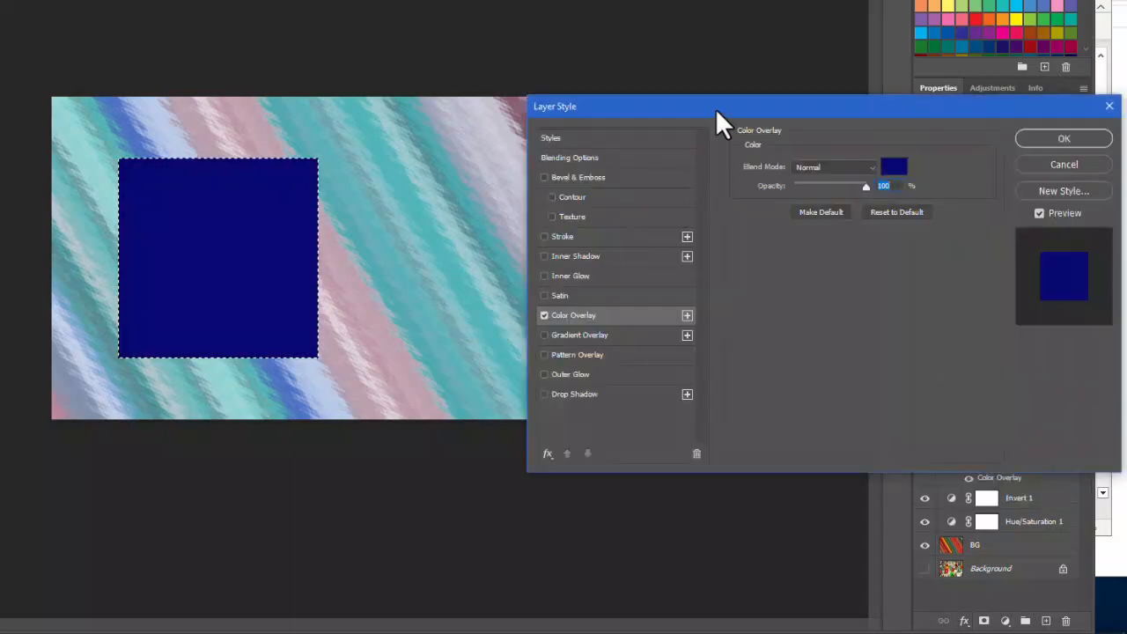
pyautogui.moveTo(715, 109); pyautogui.dragTo(538, 22)
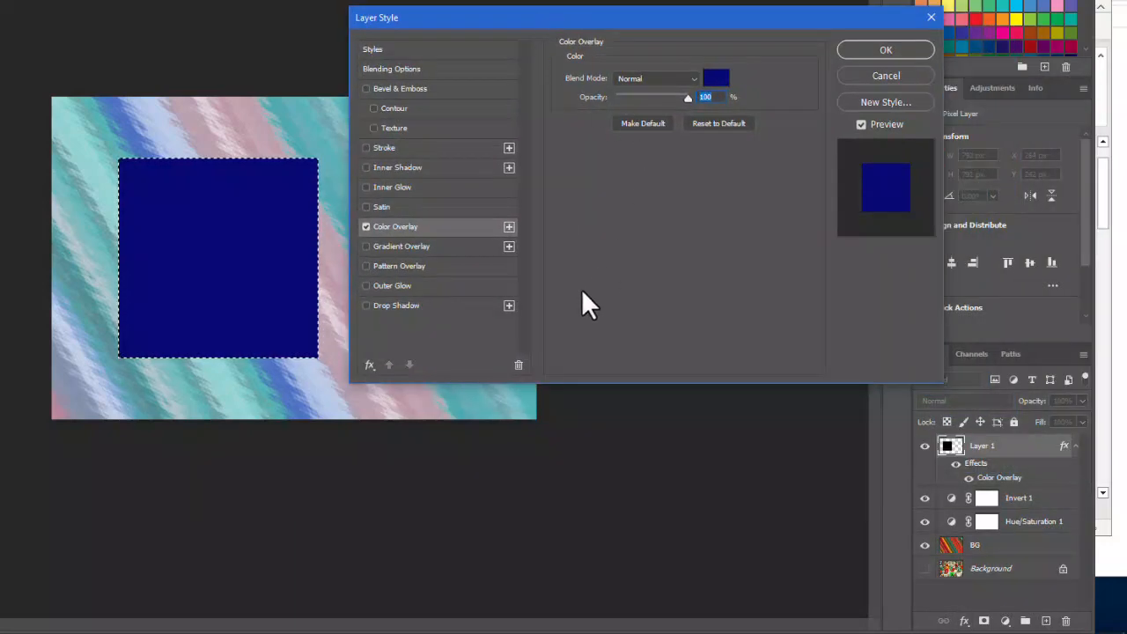
pyautogui.click(716, 79)
pyautogui.click(581, 384)
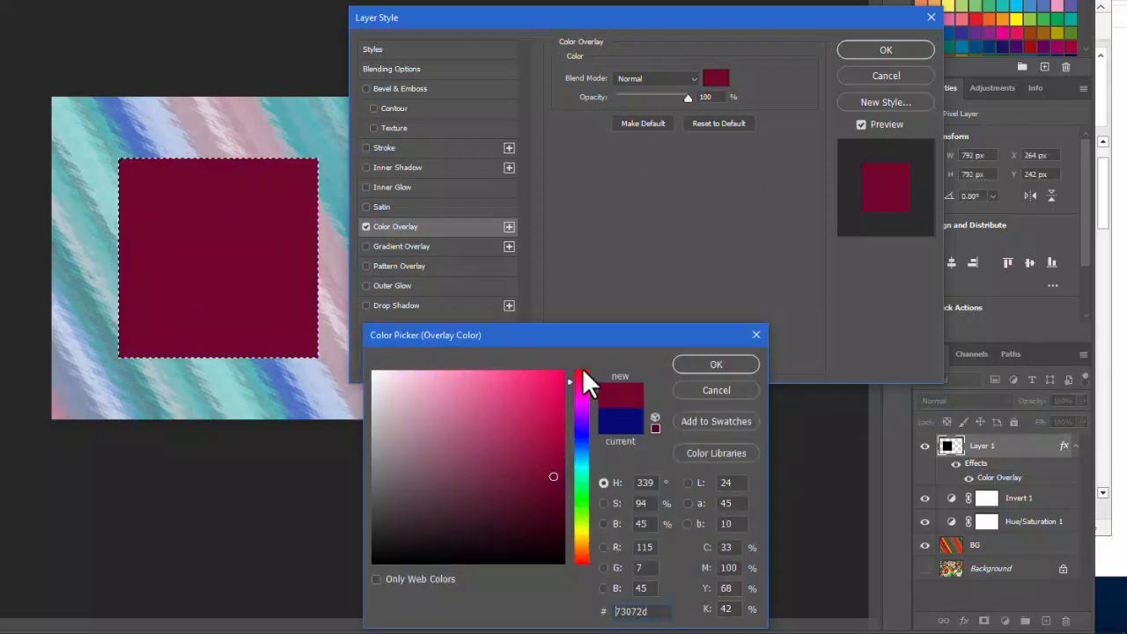
pyautogui.write('8d0f27')
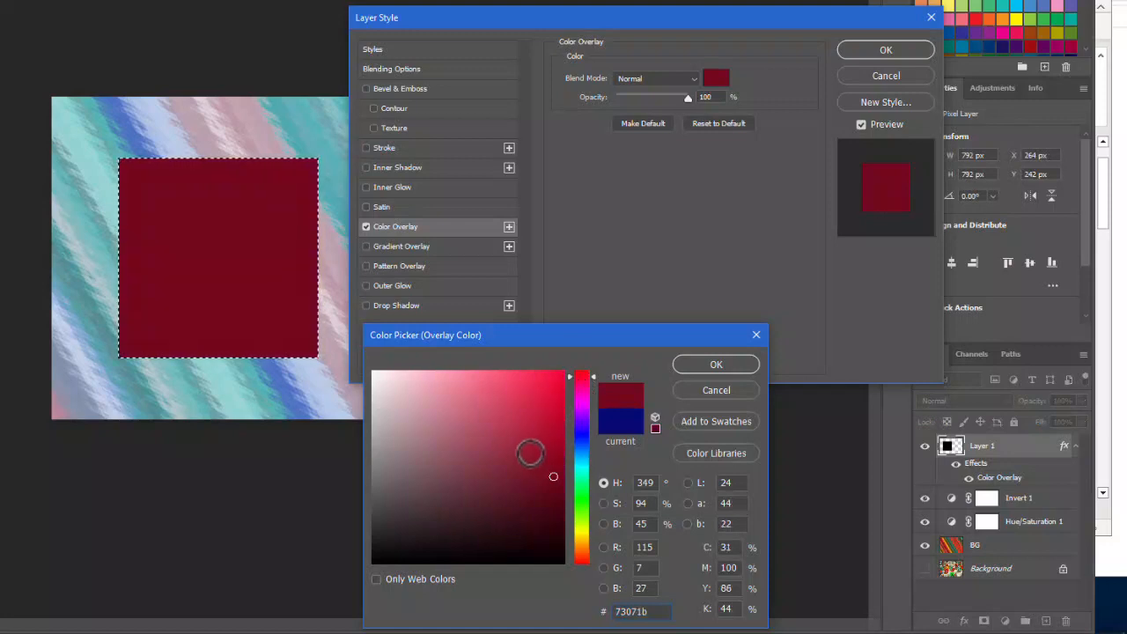
pyautogui.click(697, 361)
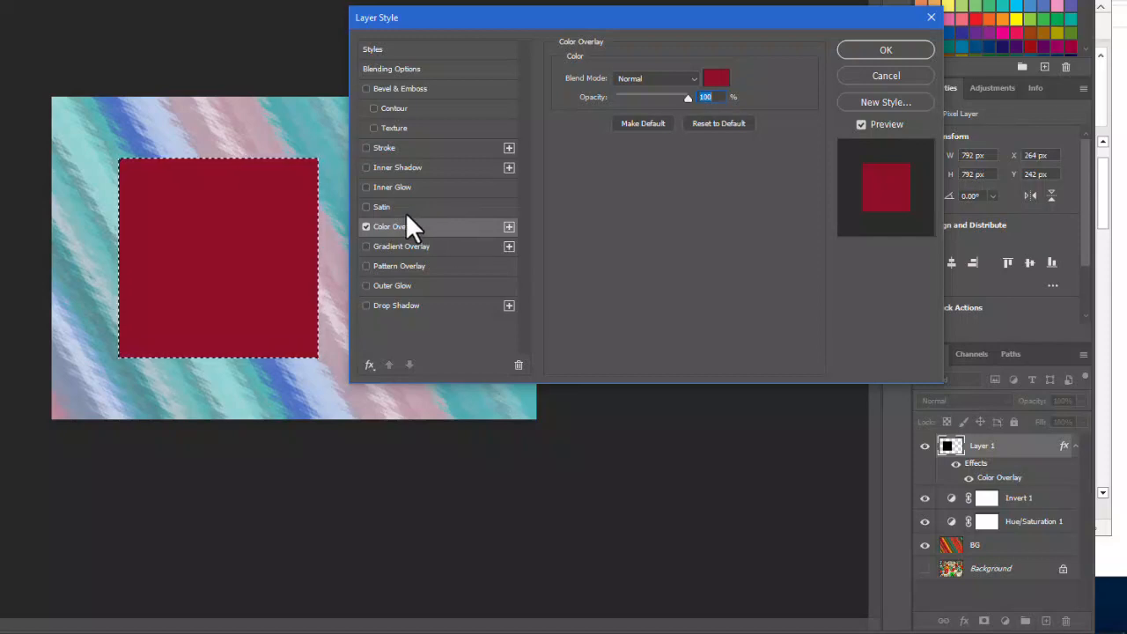
# Step: Add a white Stroke effect to the square, positioned inside its edge with a size of 38 px
pyautogui.click(367, 148)
pyautogui.click(388, 148)
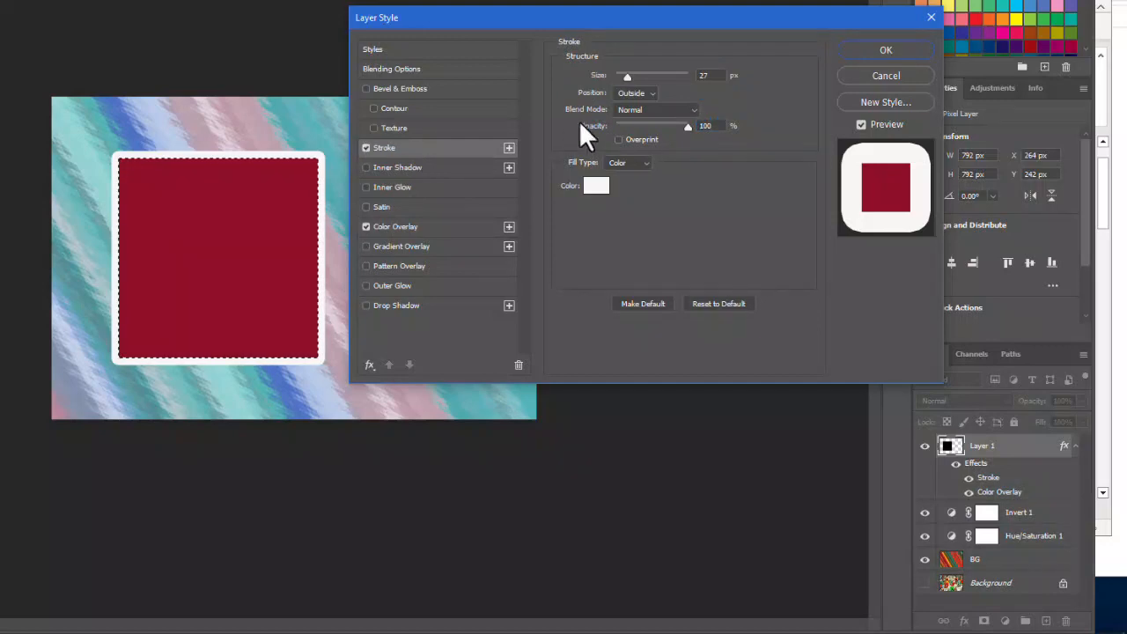
pyautogui.click(651, 92)
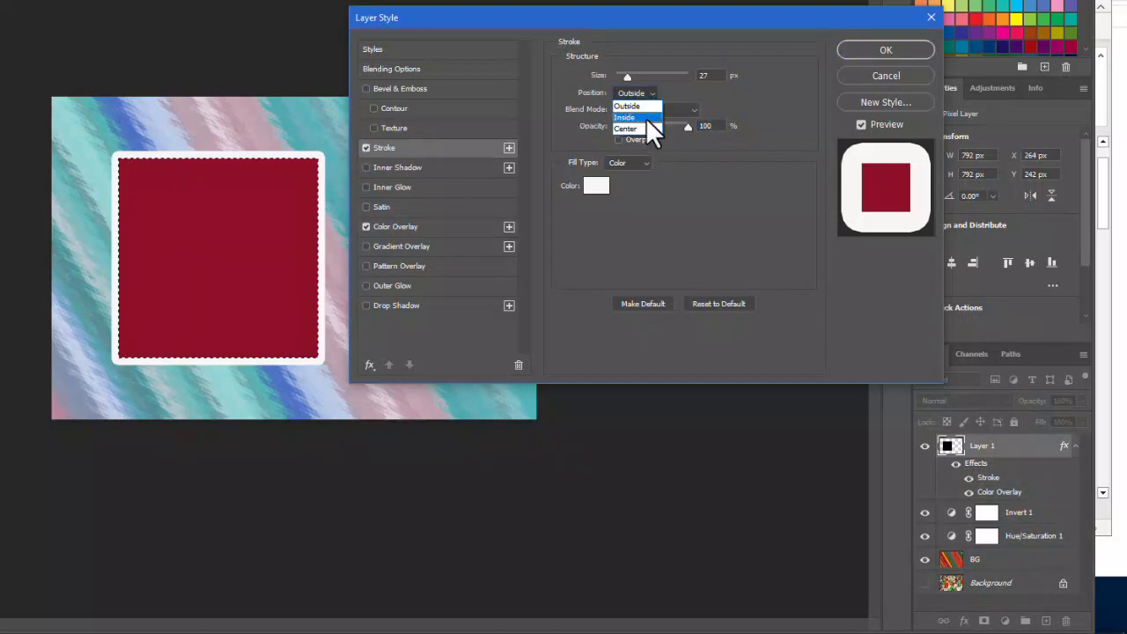
pyautogui.click(645, 117)
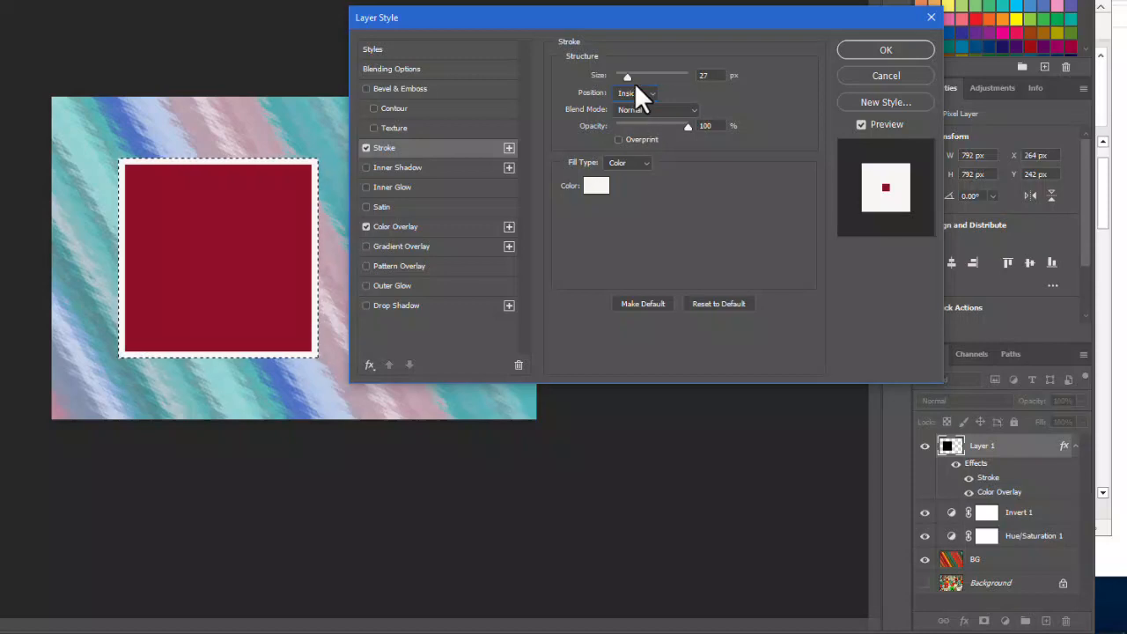
pyautogui.moveTo(626, 75); pyautogui.dragTo(631, 76)
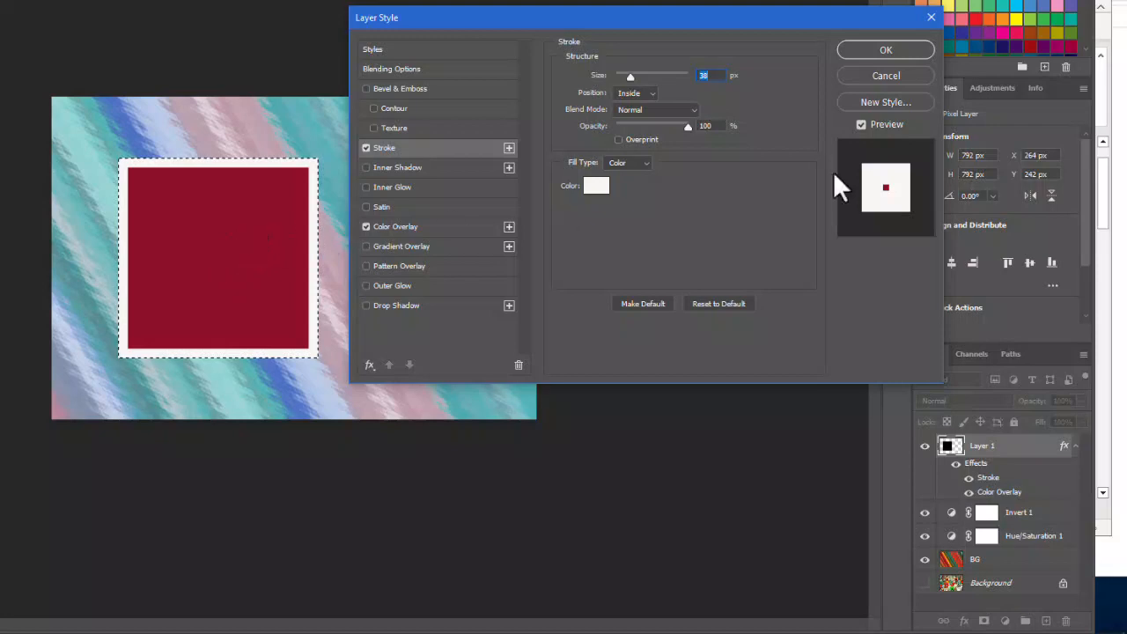
pyautogui.click(879, 50)
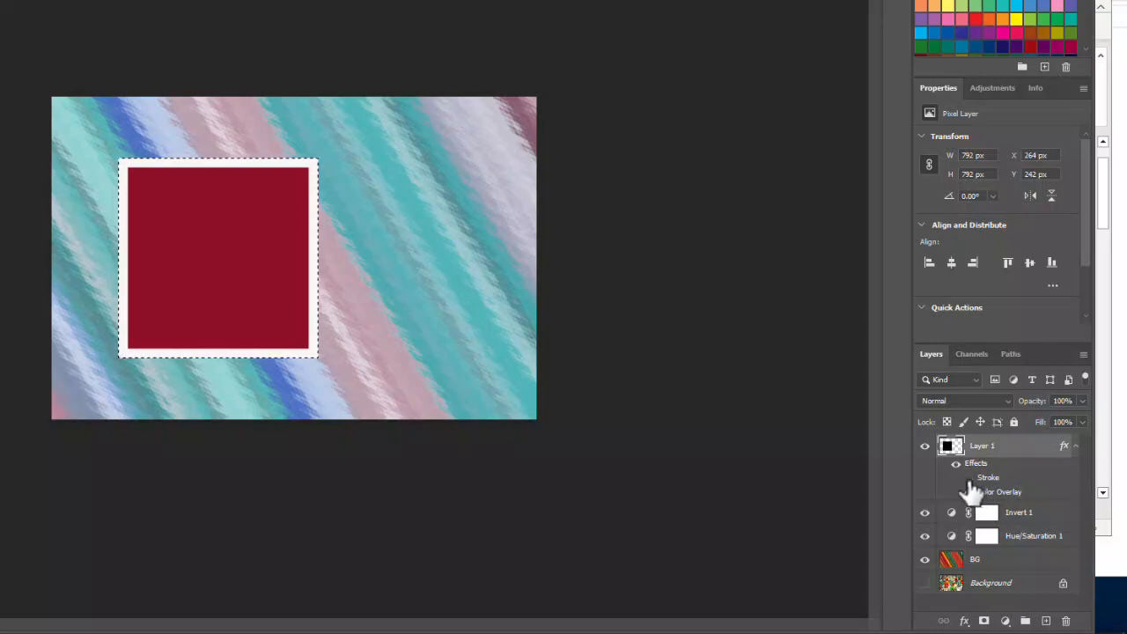
# Step: Toggle the square's Stroke, its Color Overlay and all effects together off and on to compare the appearance
pyautogui.click(967, 480)
pyautogui.click(968, 478)
pyautogui.click(969, 492)
pyautogui.click(969, 492)
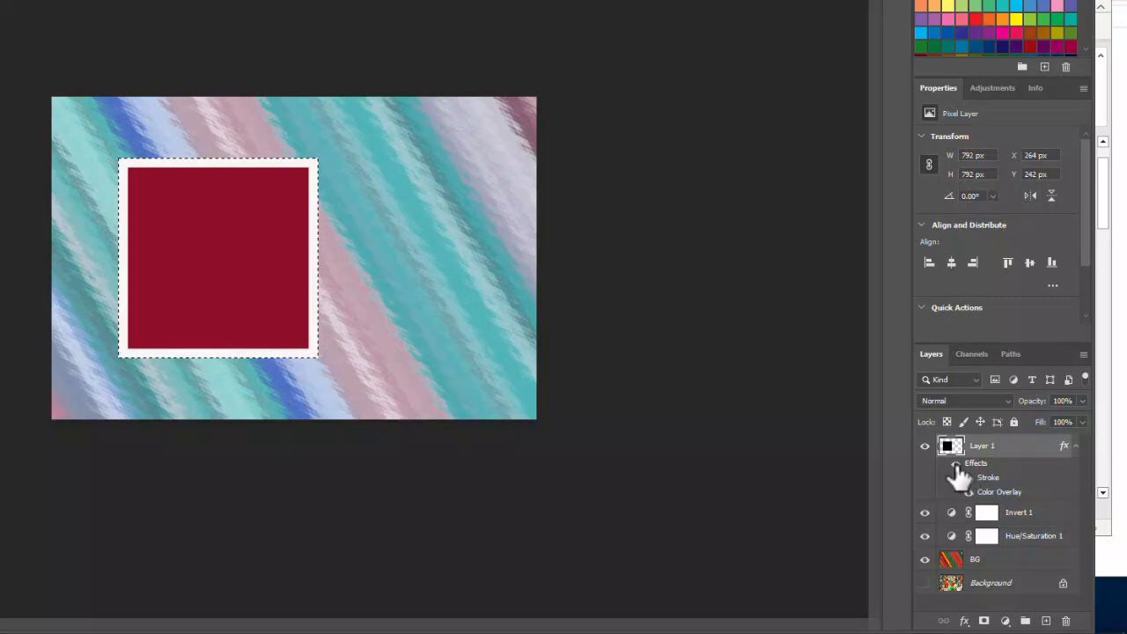
pyautogui.click(955, 464)
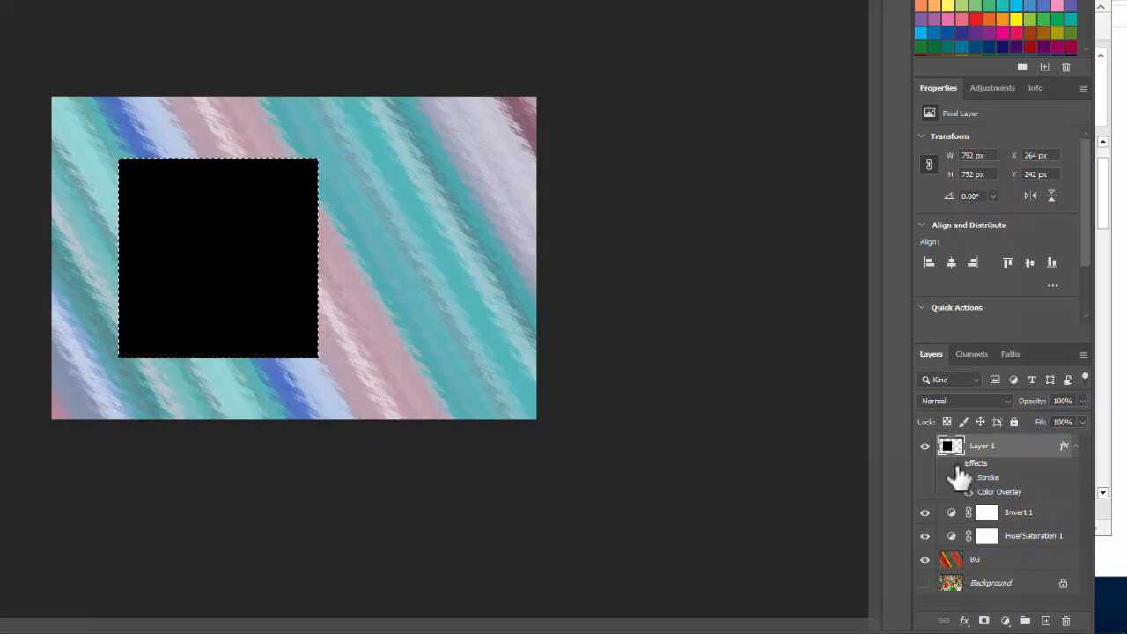
pyautogui.click(956, 463)
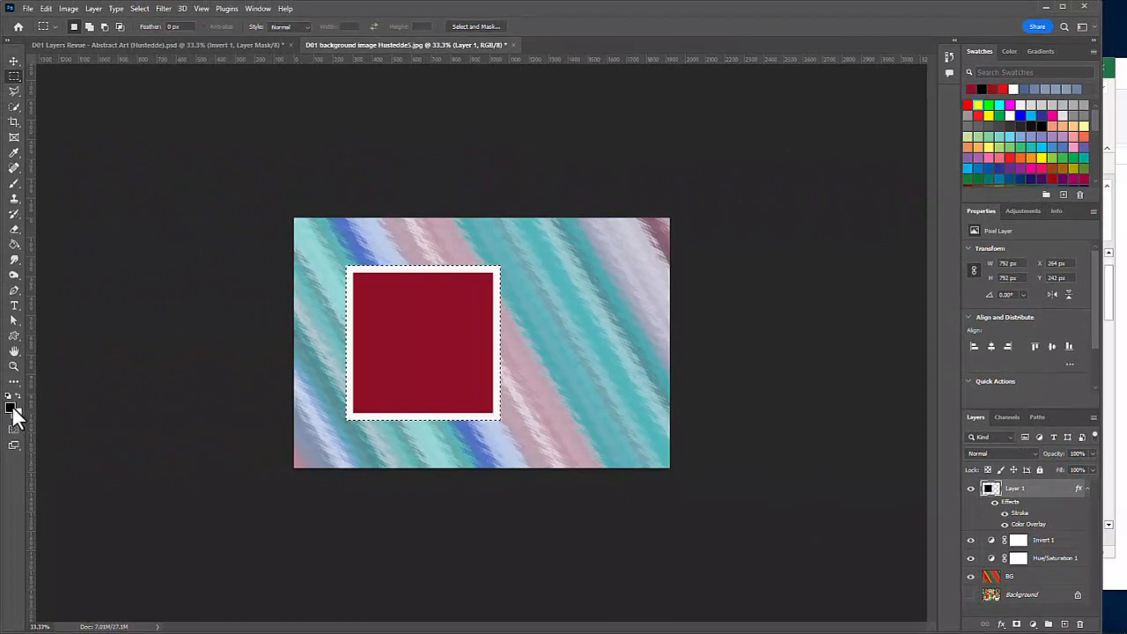
# Step: Set the foreground color to a medium green with a hue of 106°
pyautogui.click(12, 406)
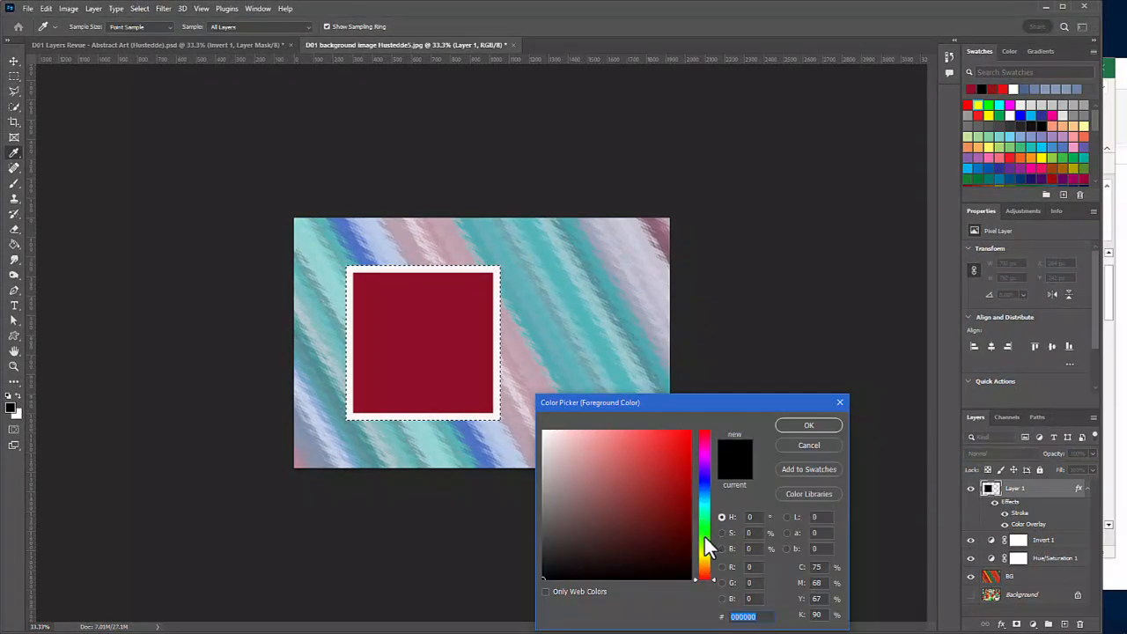
pyautogui.click(704, 537)
pyautogui.click(682, 475)
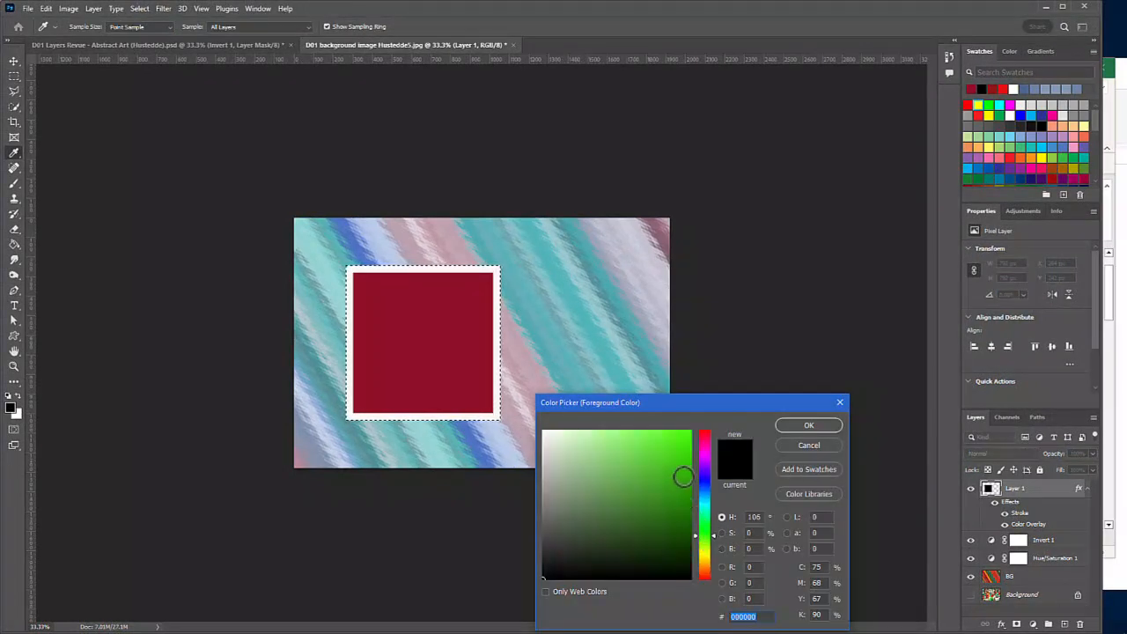
pyautogui.click(804, 426)
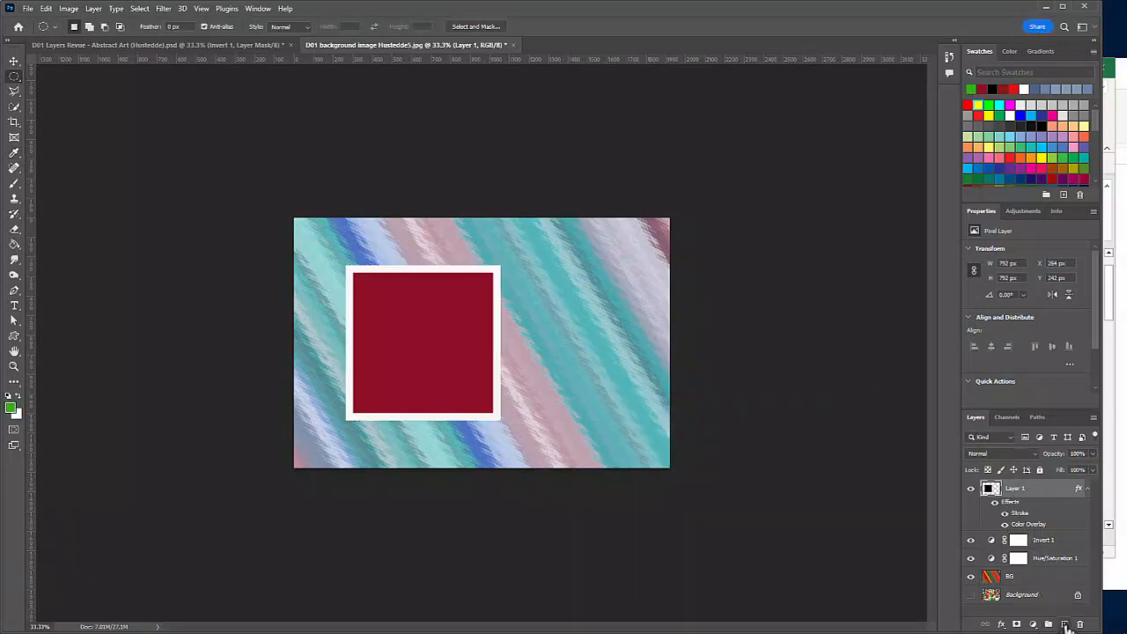
# Step: Add a new layer above the square and draw a circular selection about 798 px wide overlapping the square's upper-right corner
pyautogui.click(1065, 623)
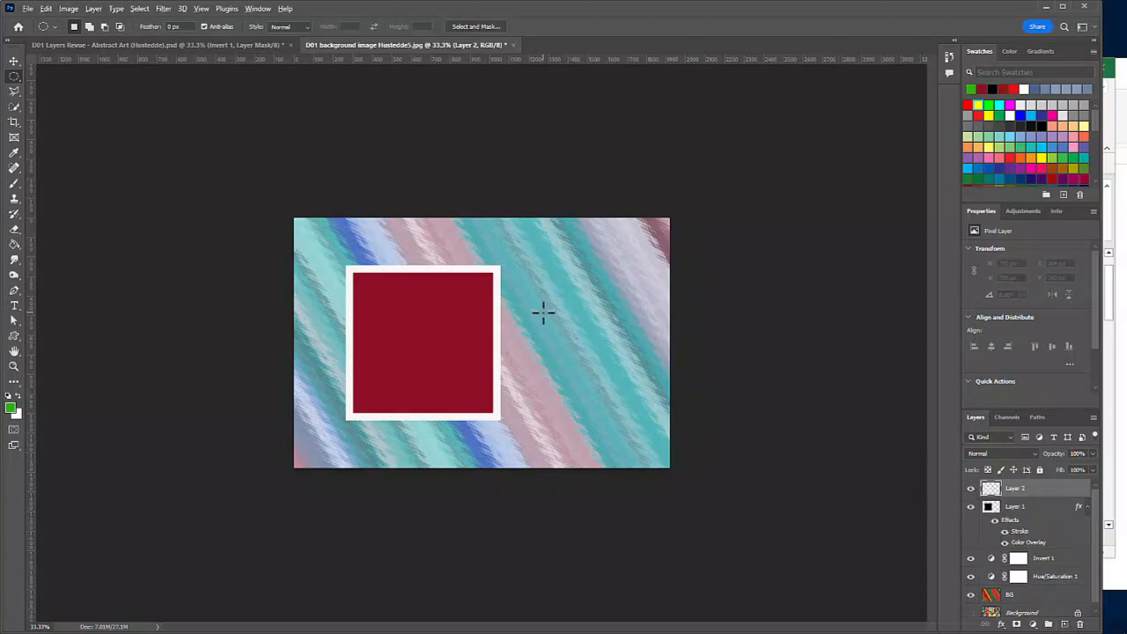
pyautogui.moveTo(543, 311); pyautogui.dragTo(619, 407)
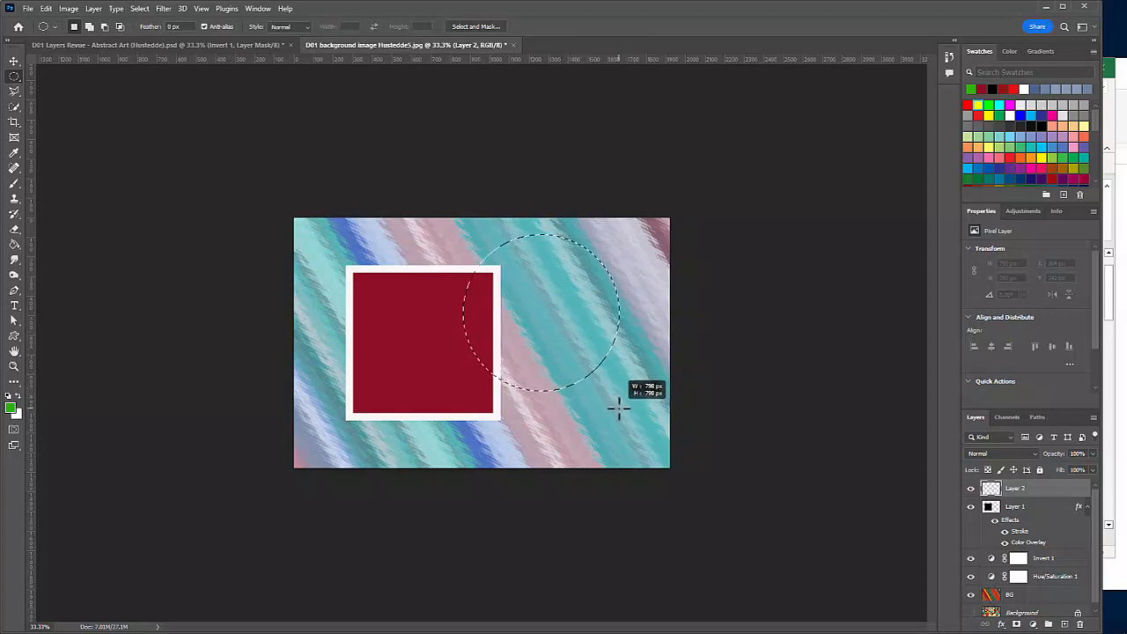
pyautogui.moveTo(619, 407); pyautogui.dragTo(619, 407)
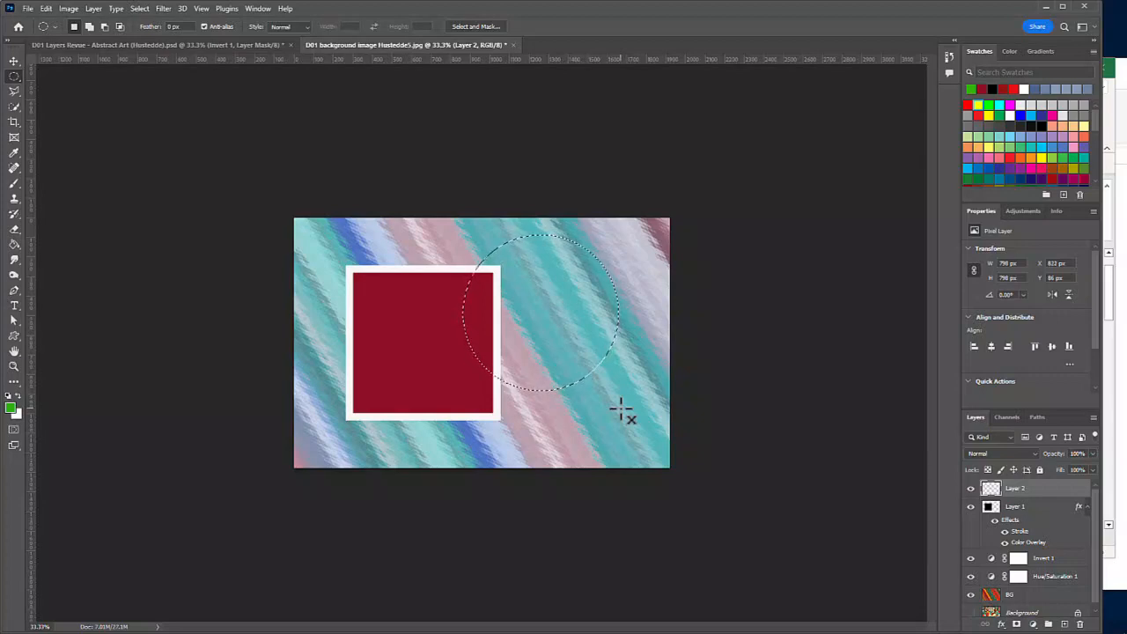
# Step: Nudge the circular selection left and slightly down to about X 756 px, Y 98 px
pyautogui.press('Left')
pyautogui.press('Left')
pyautogui.press('Left')
pyautogui.press('Left')
pyautogui.press('Left')
pyautogui.press('Left')
pyautogui.press('Left')
pyautogui.press('Left')
pyautogui.press('Left')
pyautogui.press('Left')
pyautogui.press('Left')
pyautogui.press('Left')
pyautogui.press('Left')
pyautogui.press('Left')
pyautogui.press('Left')
pyautogui.press('Left')
pyautogui.press('Left')
pyautogui.press('Left')
pyautogui.press('Left')
pyautogui.press('Left')
pyautogui.press('Down')
pyautogui.press('Down')
pyautogui.press('Down')
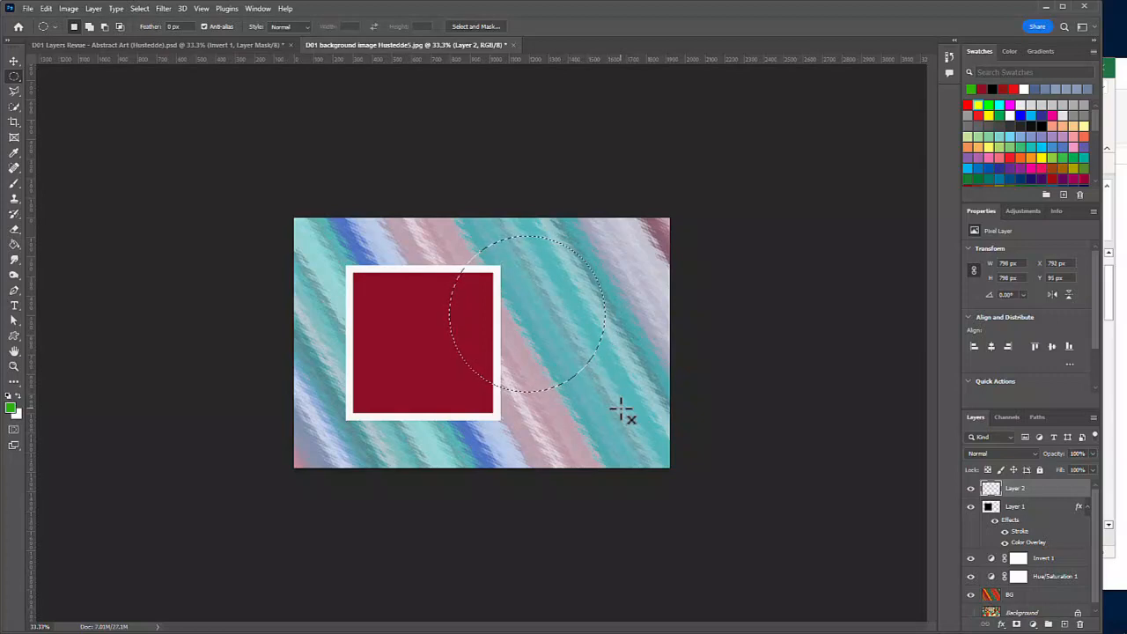
pyautogui.press('Left')
pyautogui.press('Left')
pyautogui.press('Left')
pyautogui.press('Left')
pyautogui.press('Left')
pyautogui.press('Left')
pyautogui.press('Left')
pyautogui.press('Left')
pyautogui.press('Left')
pyautogui.press('Left')
pyautogui.press('Left')
pyautogui.press('Left')
pyautogui.press('Left')
pyautogui.press('Left')
pyautogui.press('Left')
pyautogui.press('Left')
pyautogui.press('Left')
pyautogui.press('Left')
pyautogui.press('Left')
pyautogui.press('Left')
pyautogui.press('Left')
pyautogui.press('Left')
pyautogui.press('Left')
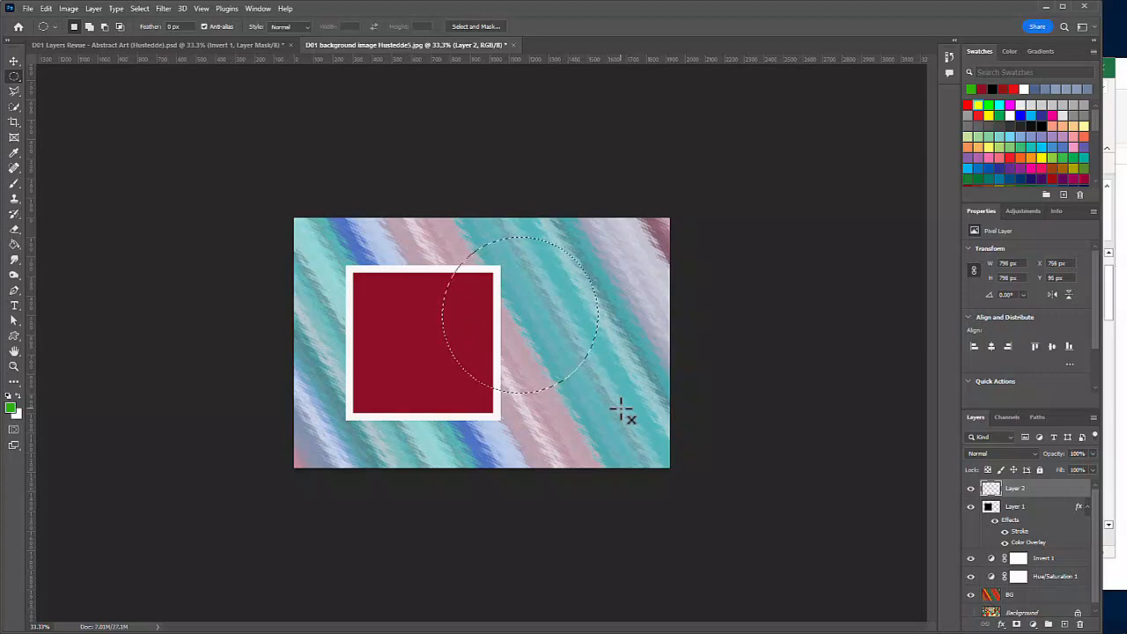
# Step: Fill the circular selection with the green foreground color at 100% opacity and deselect it
pyautogui.click(46, 9)
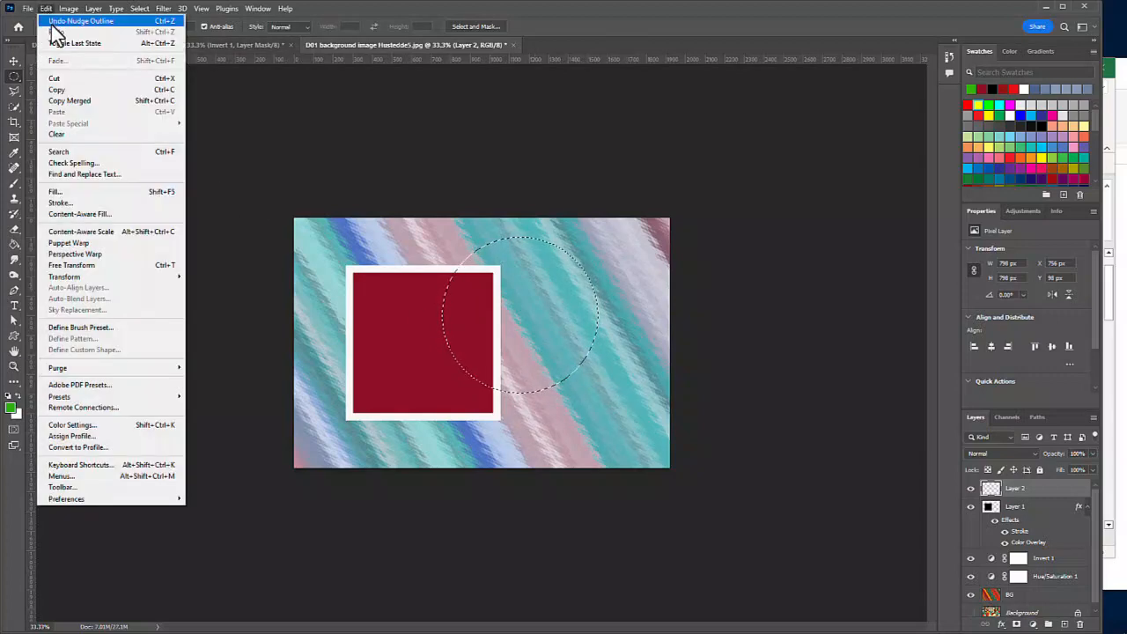
pyautogui.click(84, 191)
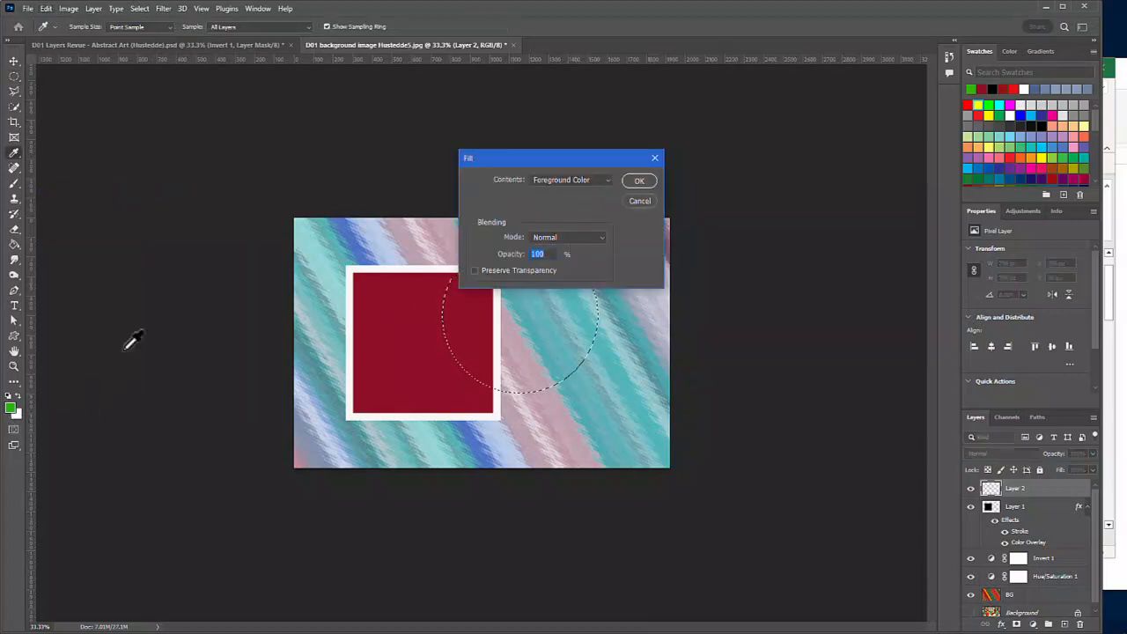
pyautogui.click(640, 182)
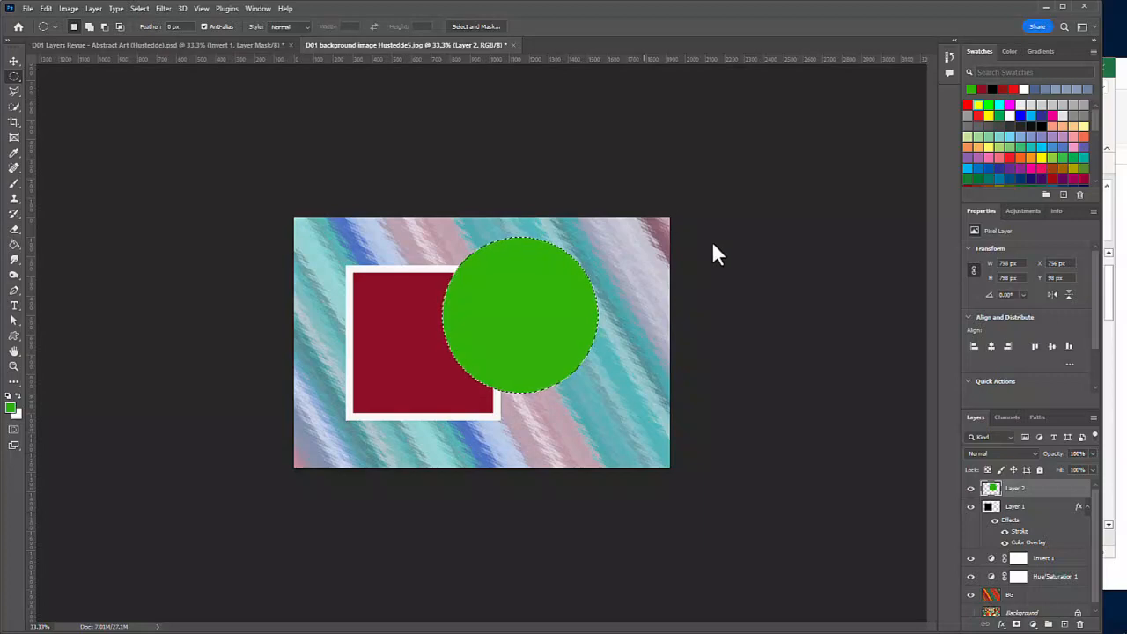
pyautogui.hotkey('ctrl', 'd')
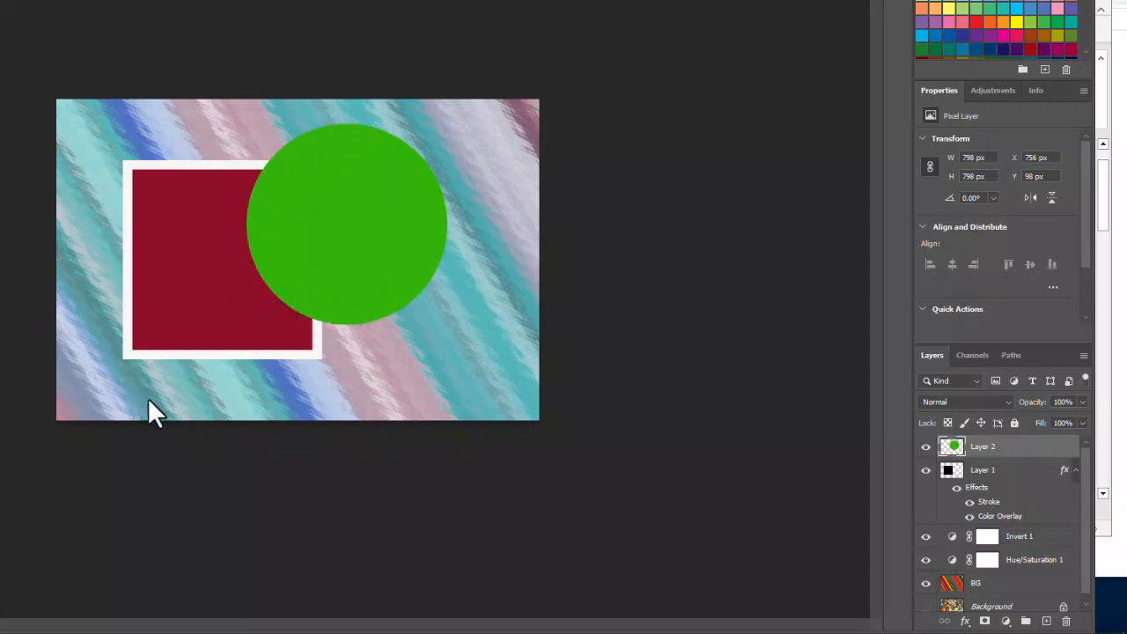
# Step: Show only the green circle's layer and give it a Bevel & Emboss effect in the Inner Bevel style
pyautogui.keyDown('alt'); pyautogui.click(925, 447); pyautogui.keyUp('alt')
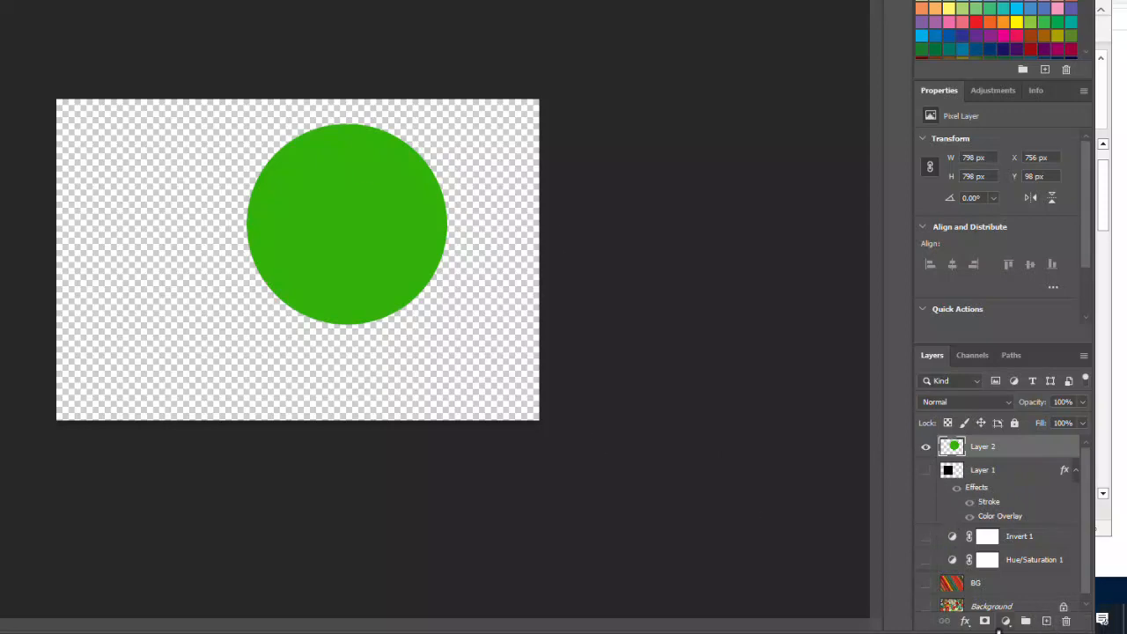
pyautogui.click(965, 622)
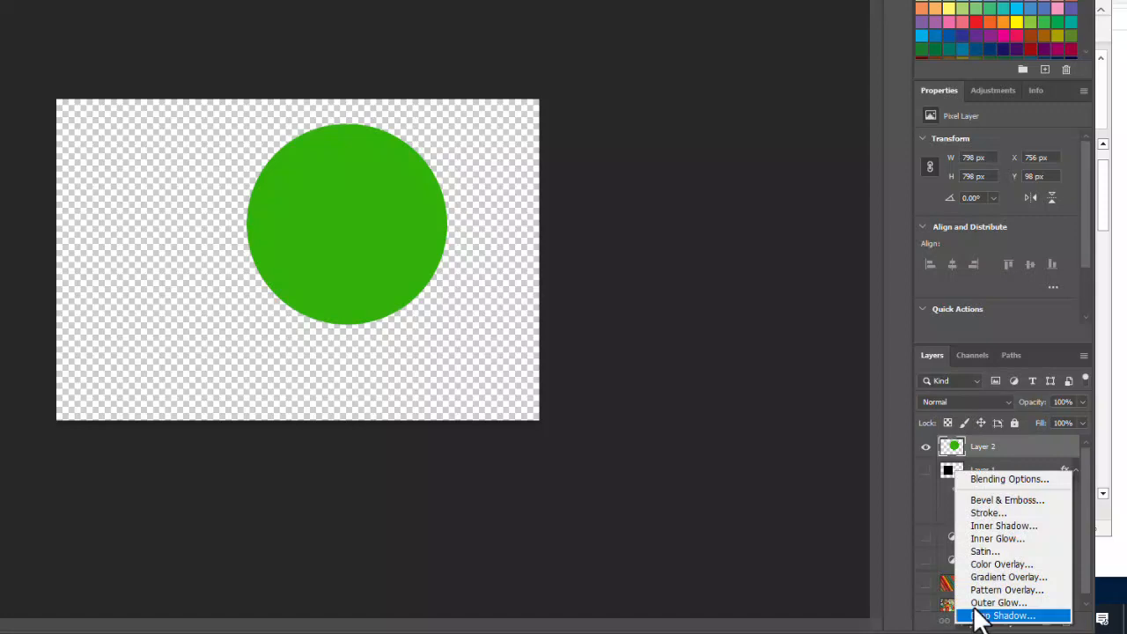
pyautogui.click(978, 499)
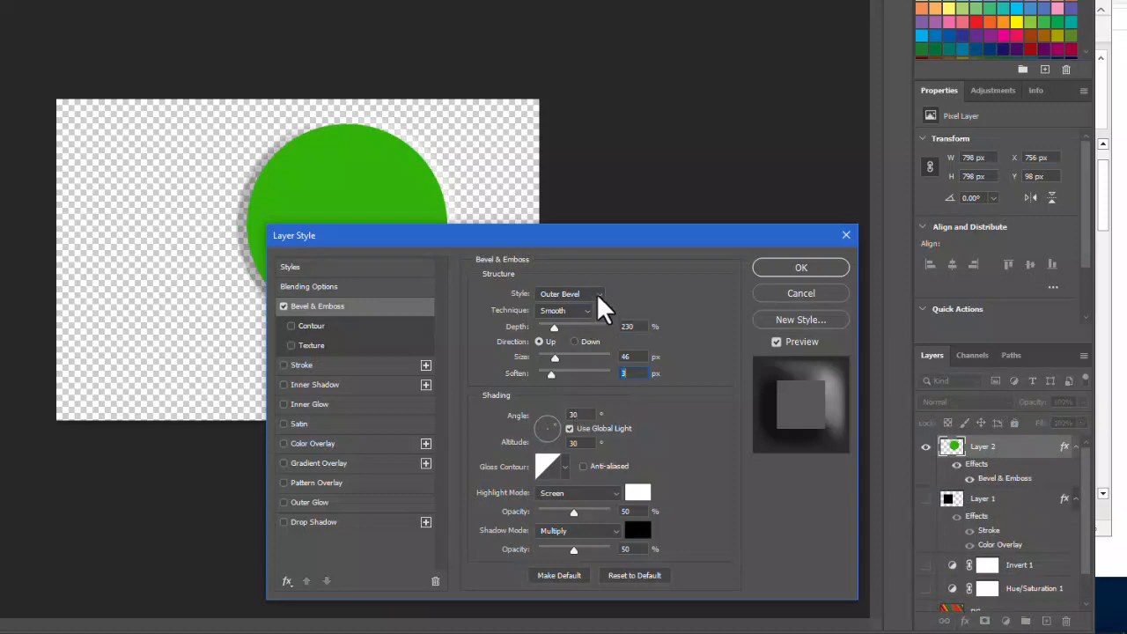
pyautogui.click(600, 296)
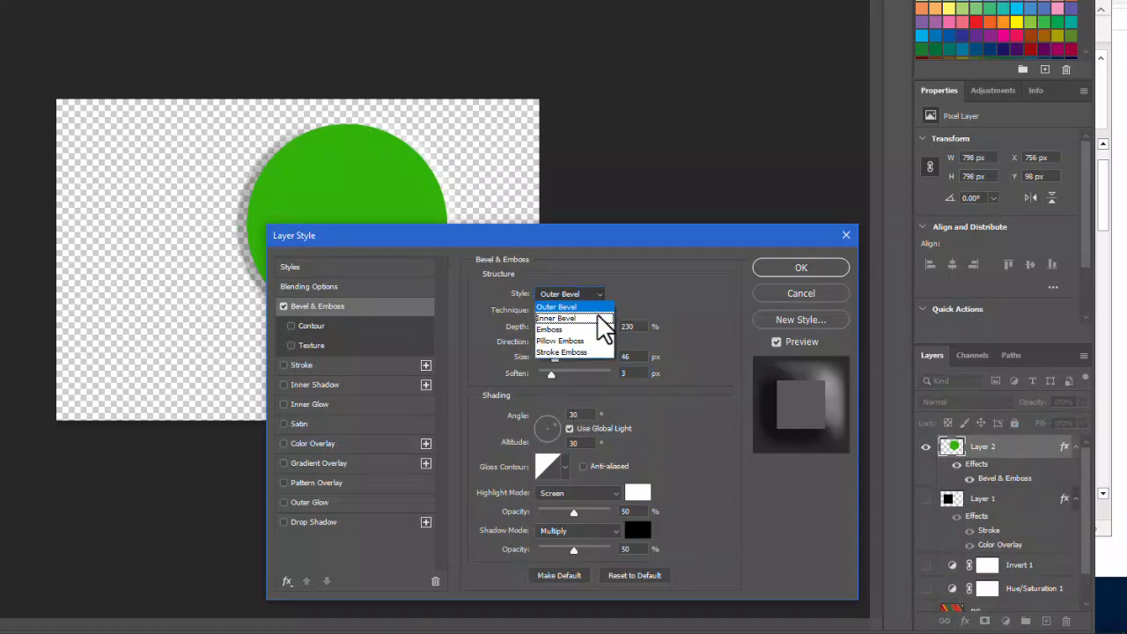
pyautogui.click(602, 319)
# Step: Keep the bevel technique at Smooth and set its depth to 417%, size to 106 px and soften to 6 px
pyautogui.click(589, 312)
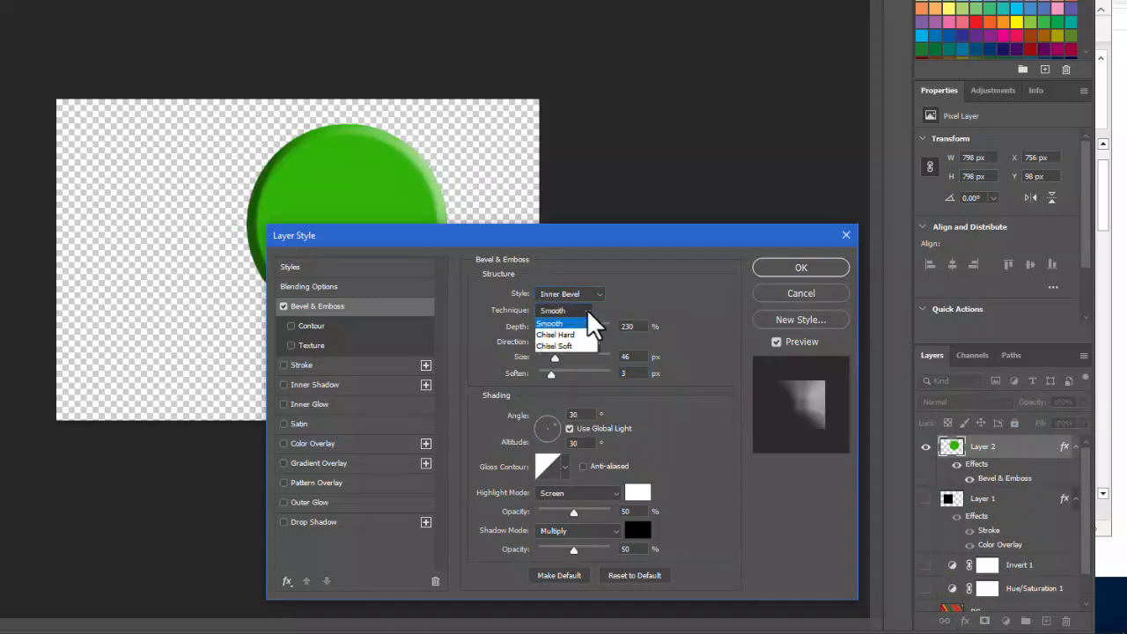
pyautogui.click(588, 312)
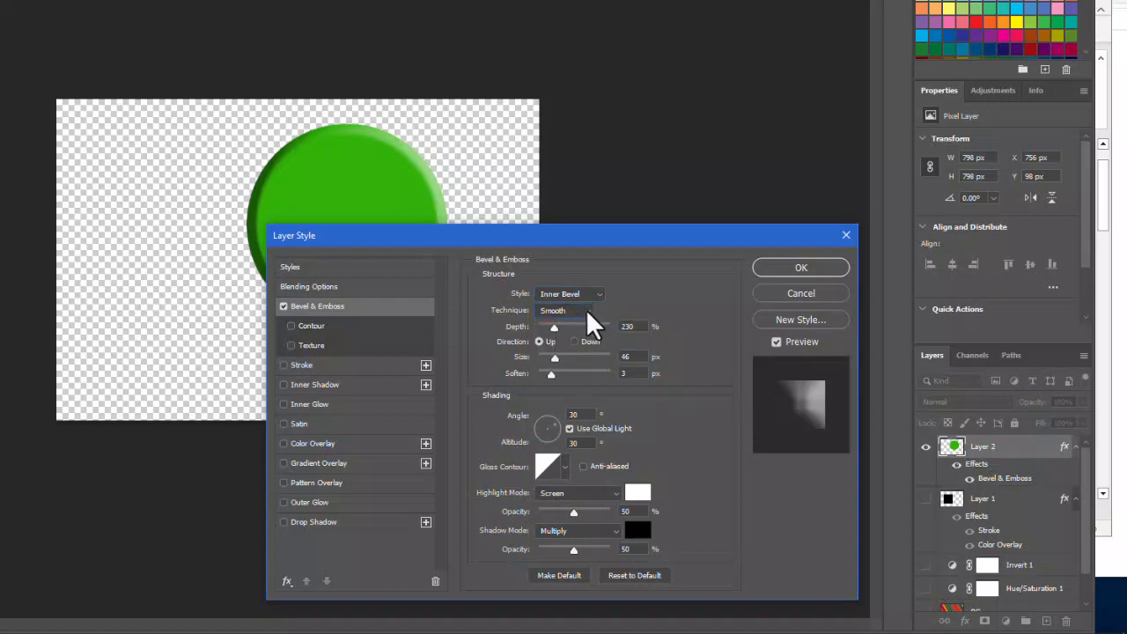
pyautogui.click(589, 310)
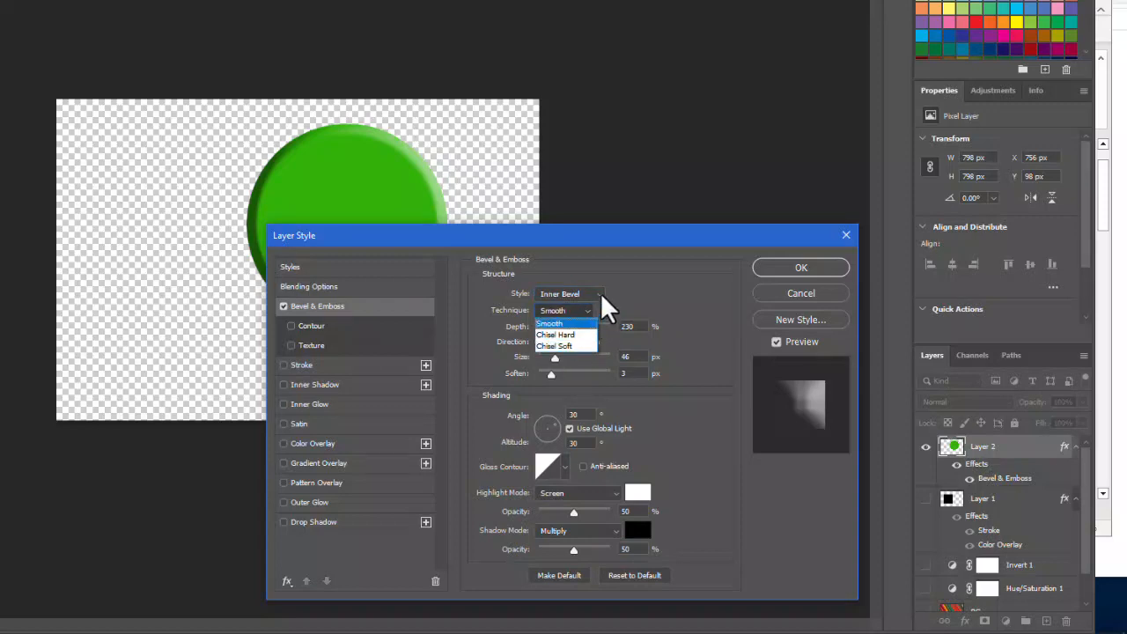
pyautogui.click(608, 324)
pyautogui.moveTo(553, 326); pyautogui.dragTo(572, 357)
pyautogui.moveTo(577, 360)
pyautogui.mouseDown()
pyautogui.moveTo(554, 378)
pyautogui.moveTo(564, 375)
pyautogui.mouseUp()
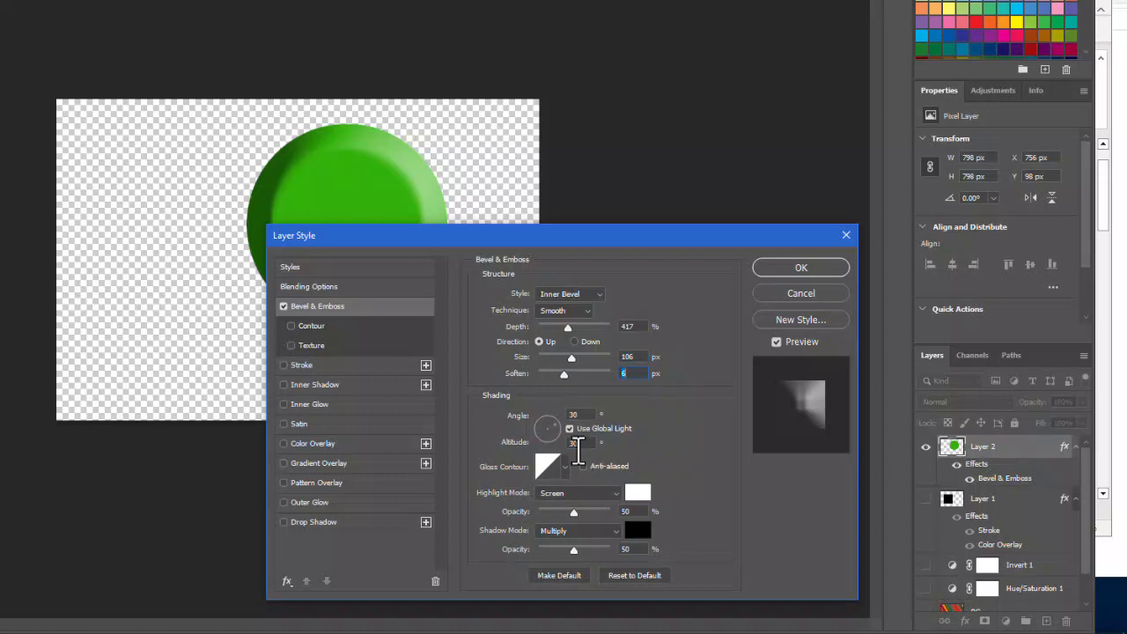
# Step: Set the bevel's shading angle to 30° and altitude to 33° with Use Global Light on
pyautogui.click(569, 427)
pyautogui.moveTo(551, 420)
pyautogui.mouseDown()
pyautogui.moveTo(537, 426)
pyautogui.moveTo(556, 426)
pyautogui.moveTo(563, 398)
pyautogui.moveTo(566, 410)
pyautogui.mouseUp()
pyautogui.write('30')
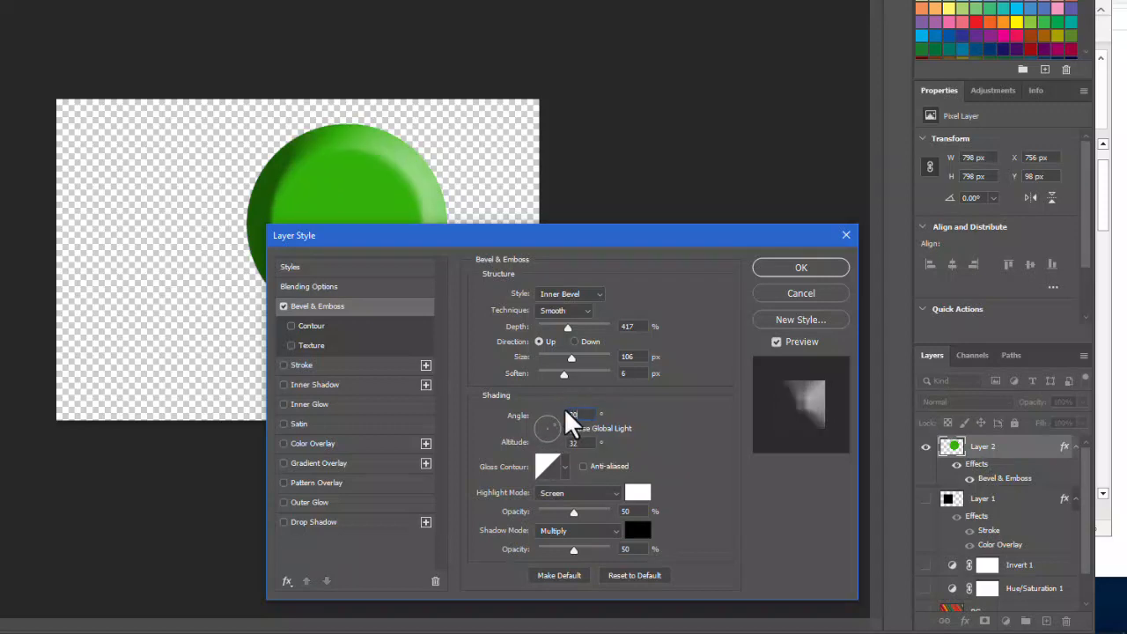
pyautogui.click(581, 442)
pyautogui.write('30')
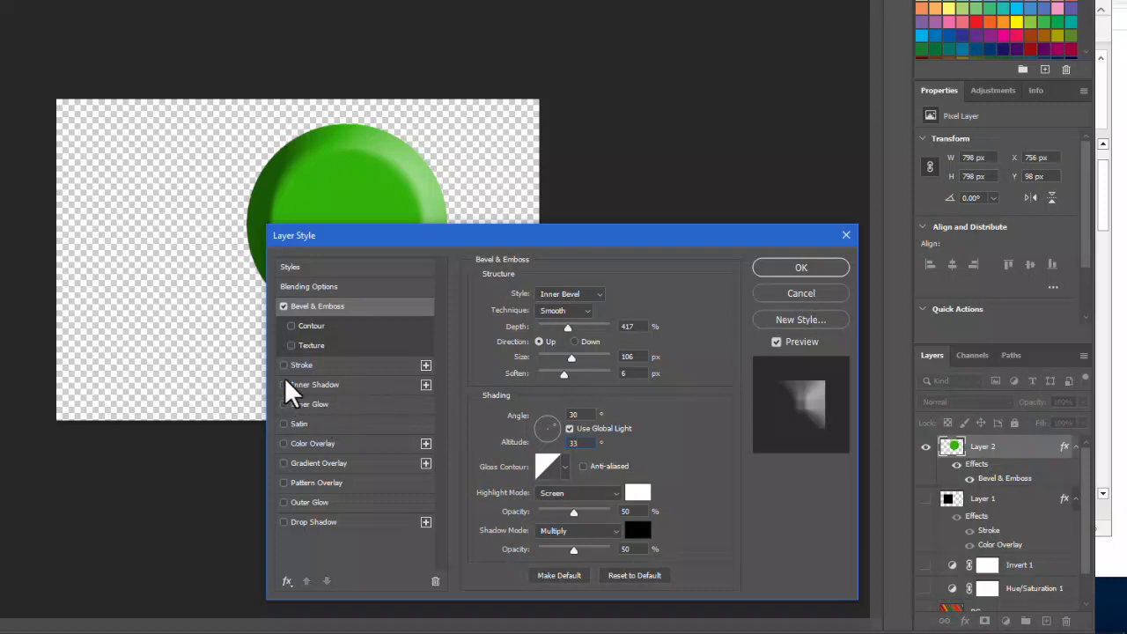
# Step: Add a Stroke effect to the green circle with size 18 px, Outside position, Normal blend mode and 80% opacity
pyautogui.click(283, 365)
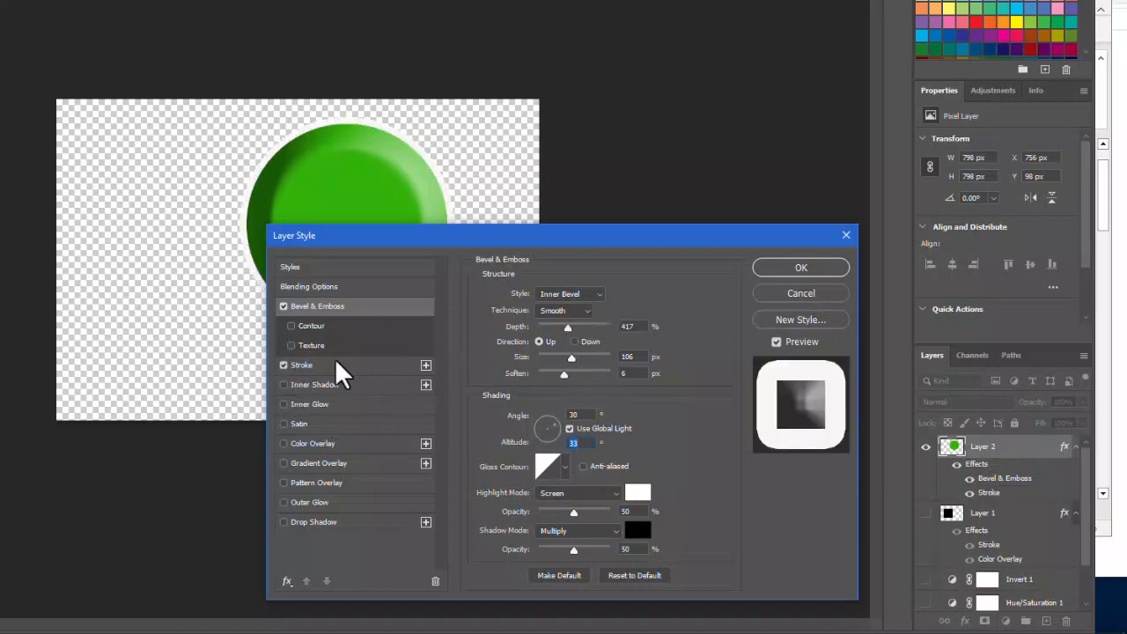
pyautogui.click(344, 366)
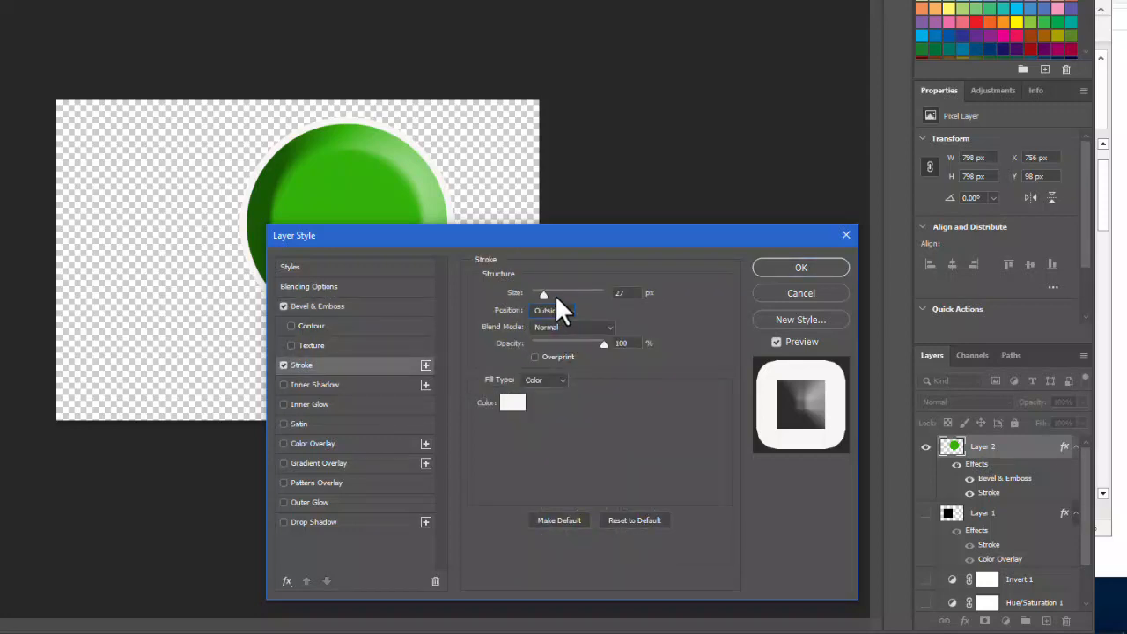
pyautogui.moveTo(544, 293); pyautogui.dragTo(542, 293)
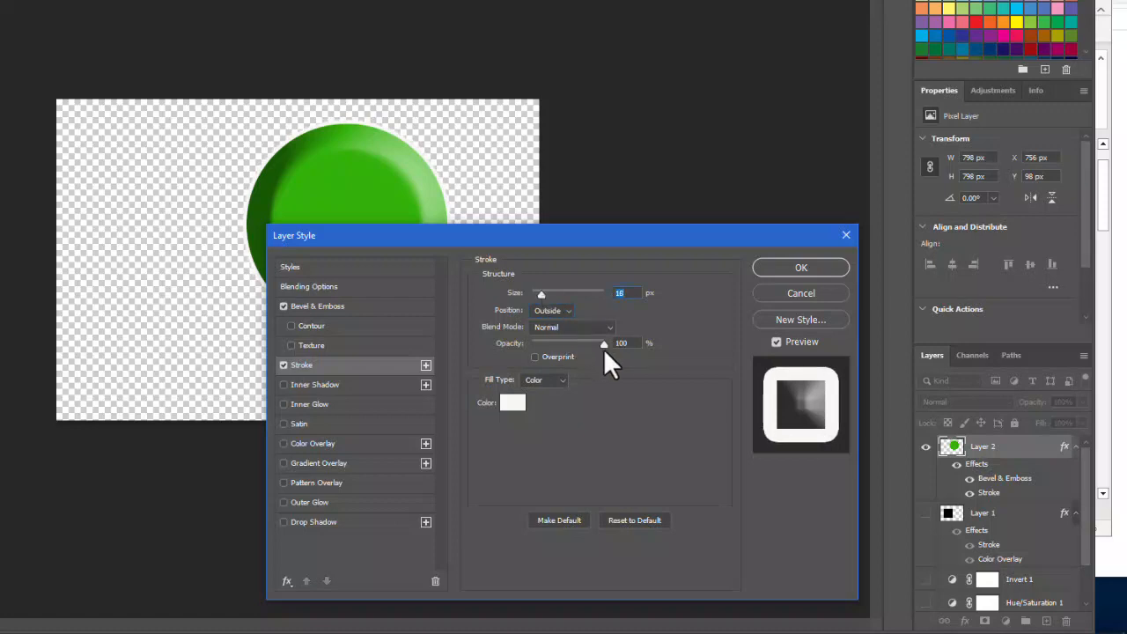
pyautogui.moveTo(604, 349); pyautogui.dragTo(590, 344)
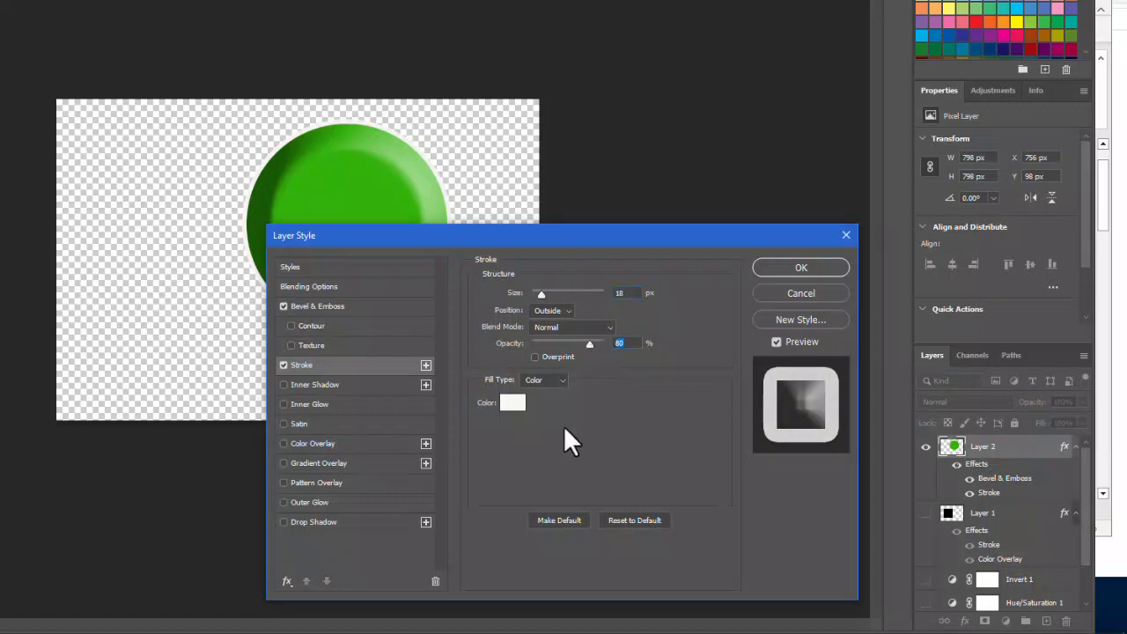
# Step: Change the circle's stroke color to orange, apply the layer style and show all the other layers again
pyautogui.click(513, 403)
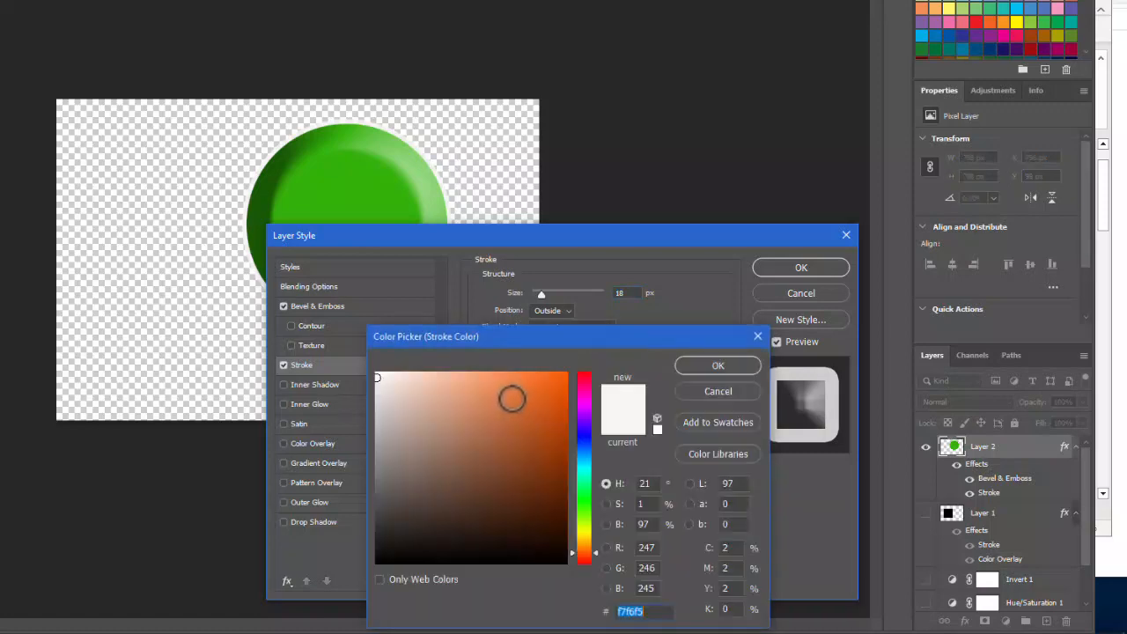
pyautogui.click(536, 379)
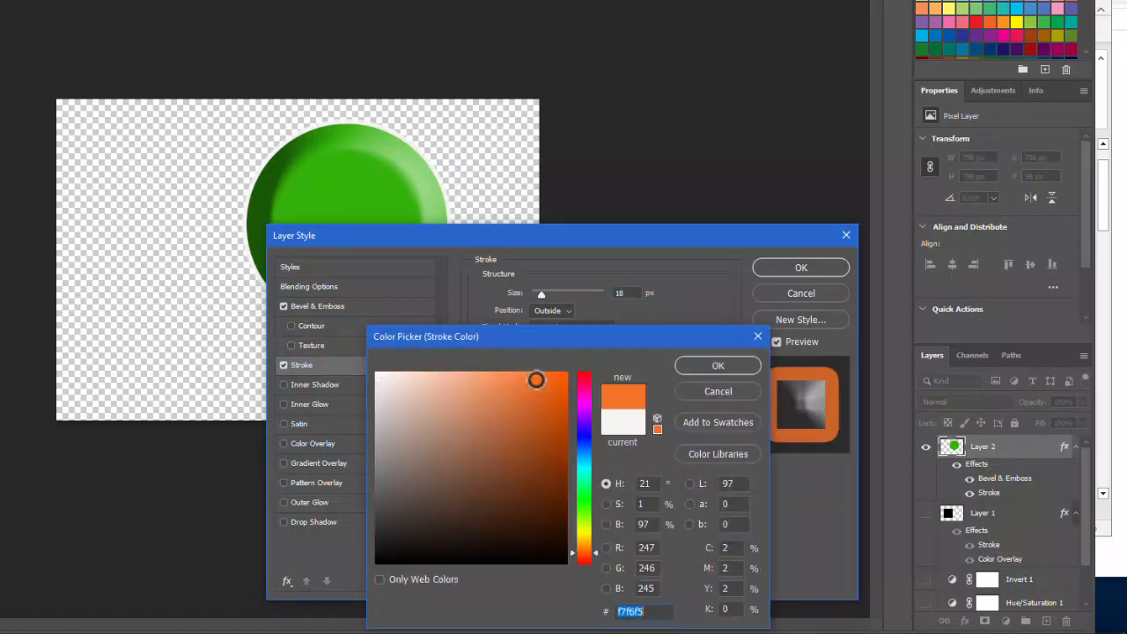
pyautogui.click(723, 363)
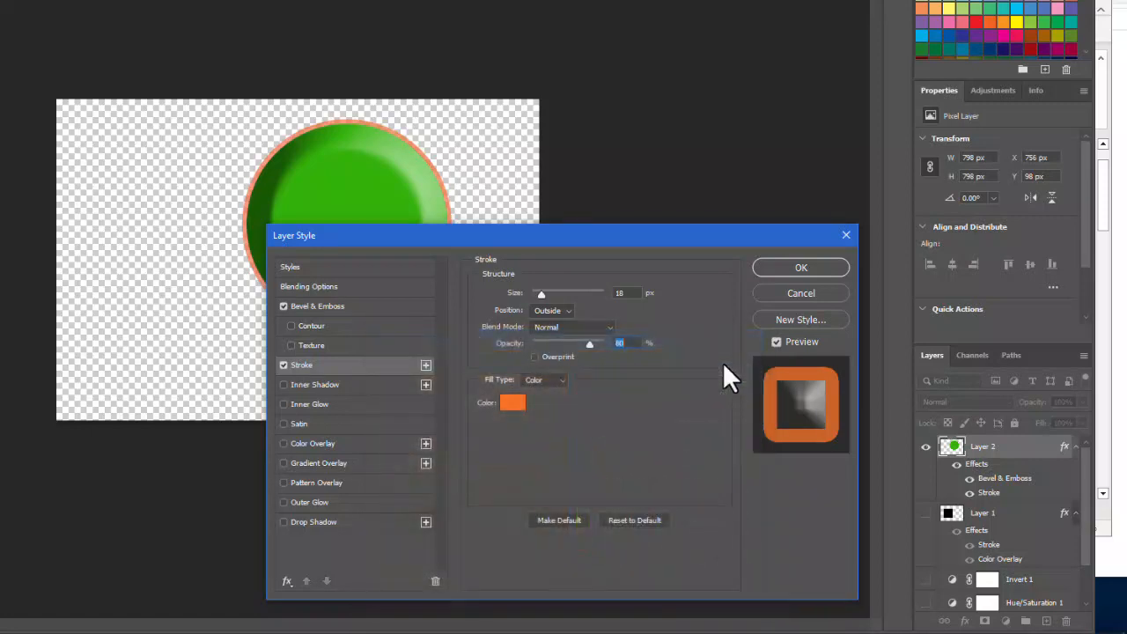
pyautogui.click(798, 267)
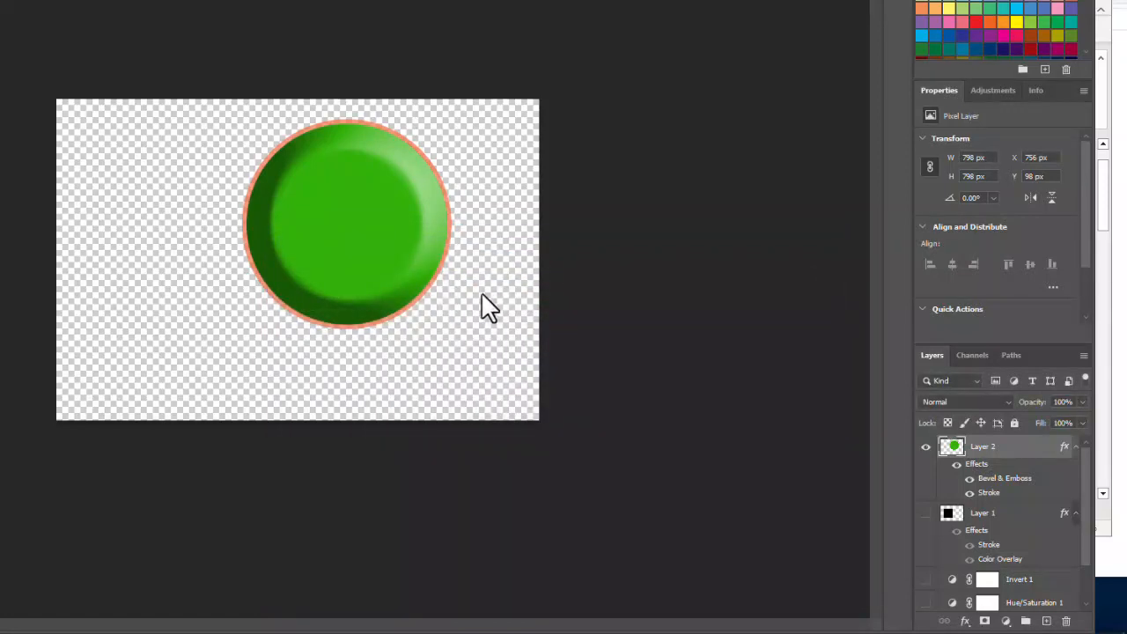
pyautogui.keyDown('alt'); pyautogui.click(926, 449); pyautogui.keyUp('alt')
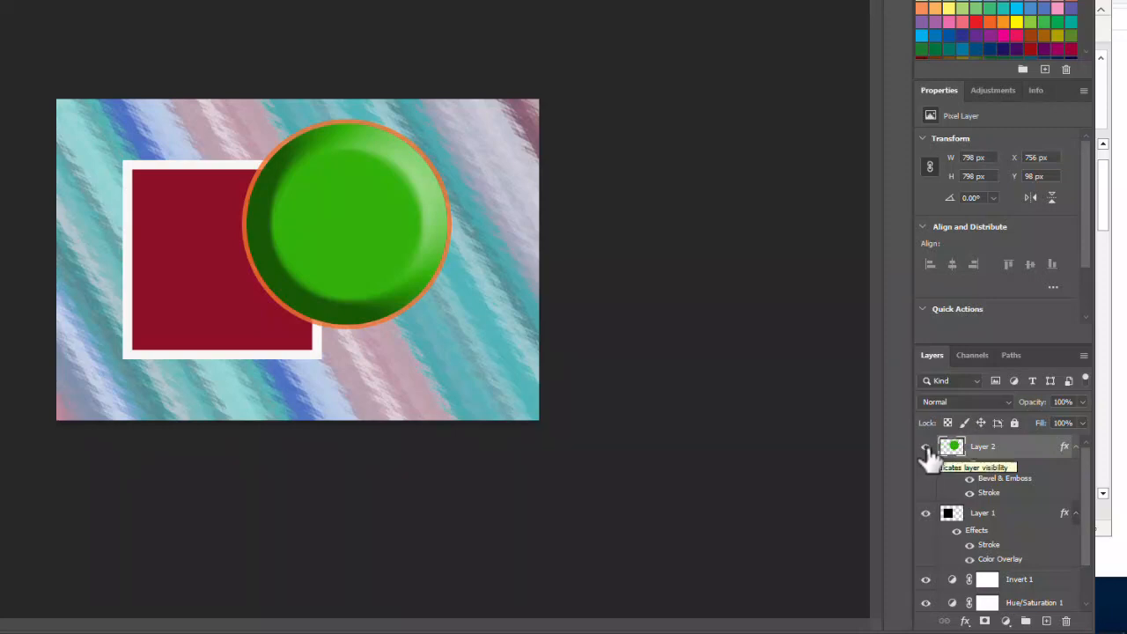
# Step: Add a Pattern fill layer above the circle using the grainy gray texture pattern at 0° angle and 100% scale
pyautogui.click(1006, 621)
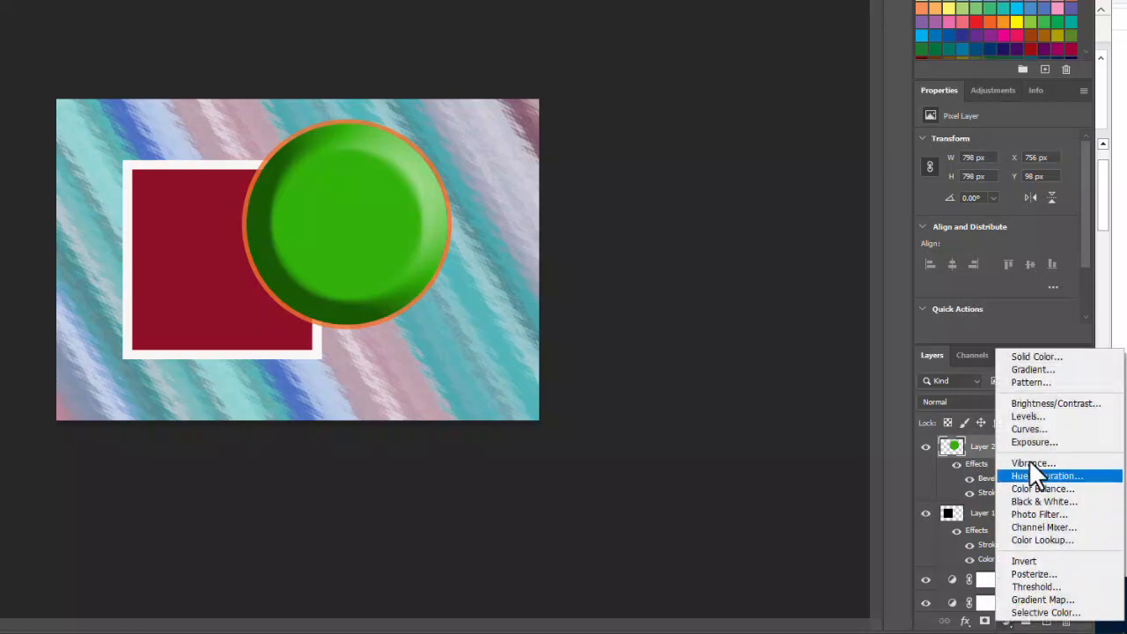
pyautogui.click(1030, 382)
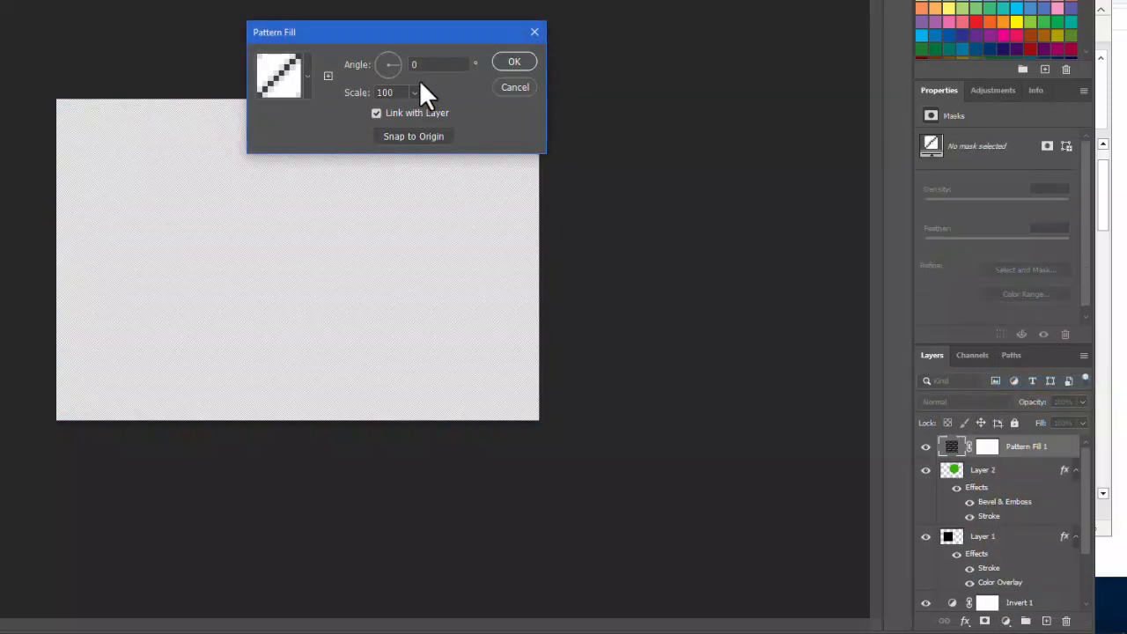
pyautogui.moveTo(420, 36); pyautogui.dragTo(539, 114)
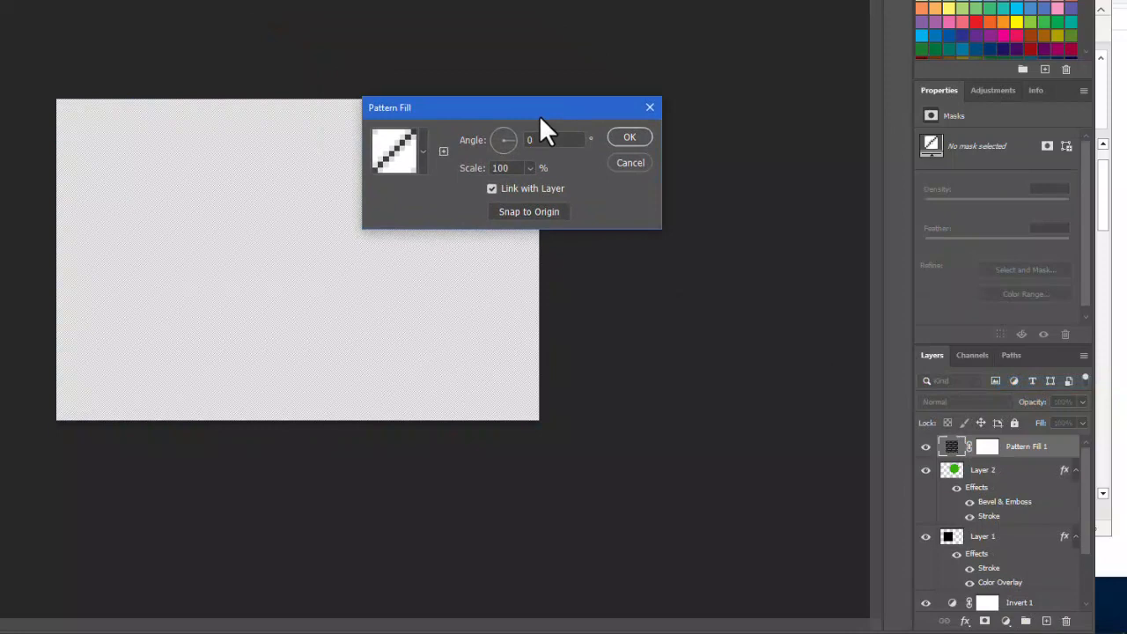
pyautogui.click(425, 155)
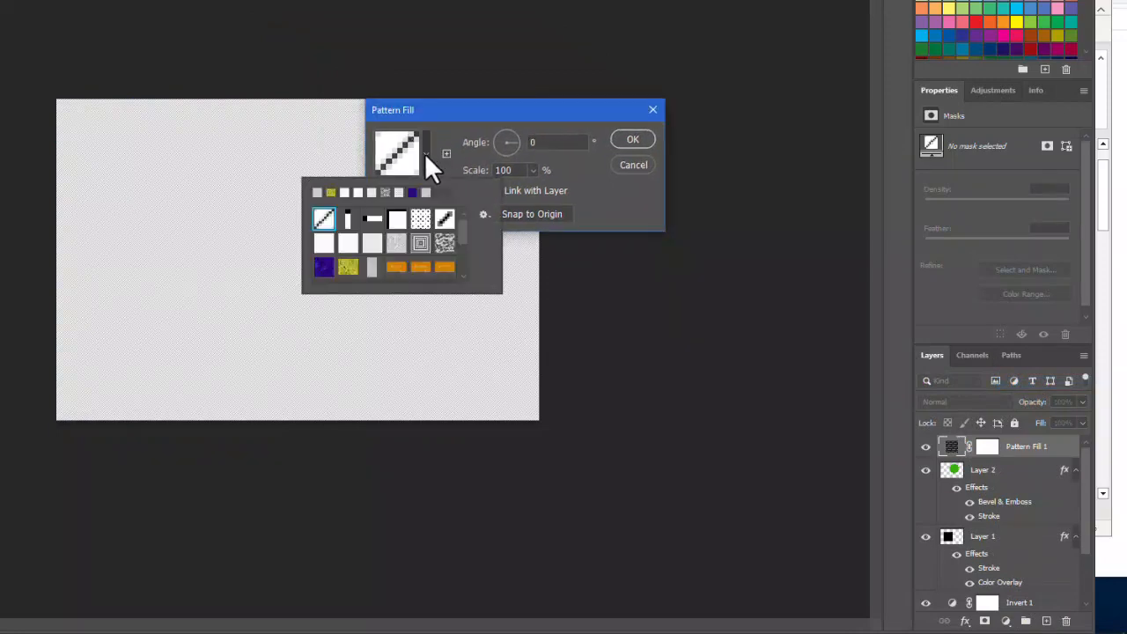
pyautogui.click(396, 247)
pyautogui.doubleClick(396, 245)
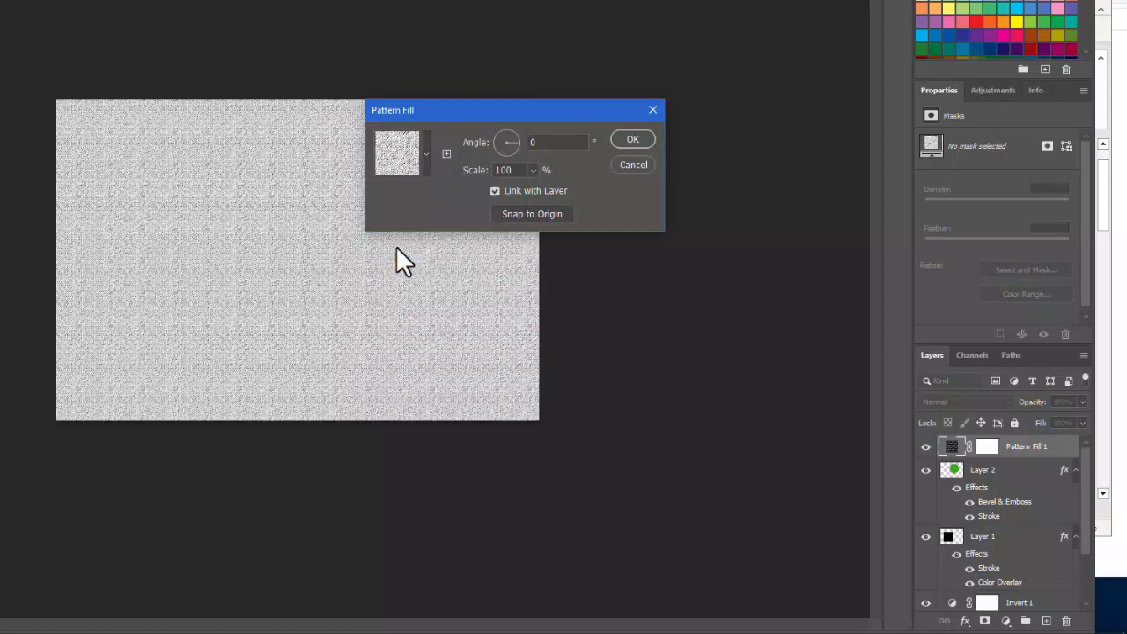
pyautogui.click(632, 143)
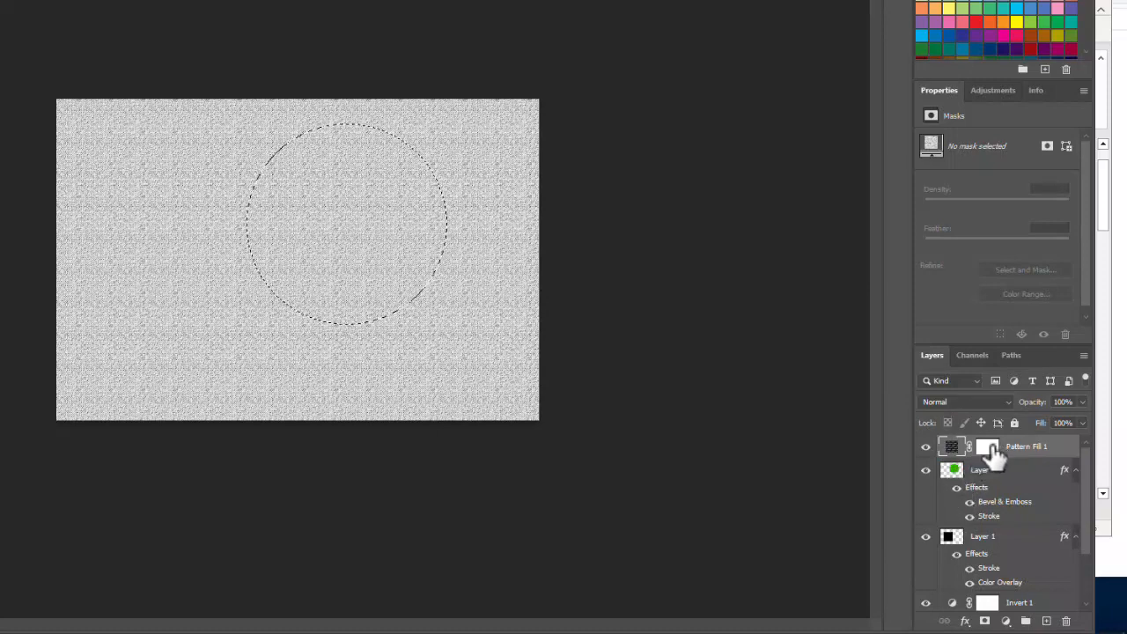
# Step: Load the circle as a selection, target the pattern fill layer's mask, invert the selection and restore the default foreground and background colors
pyautogui.click(990, 448)
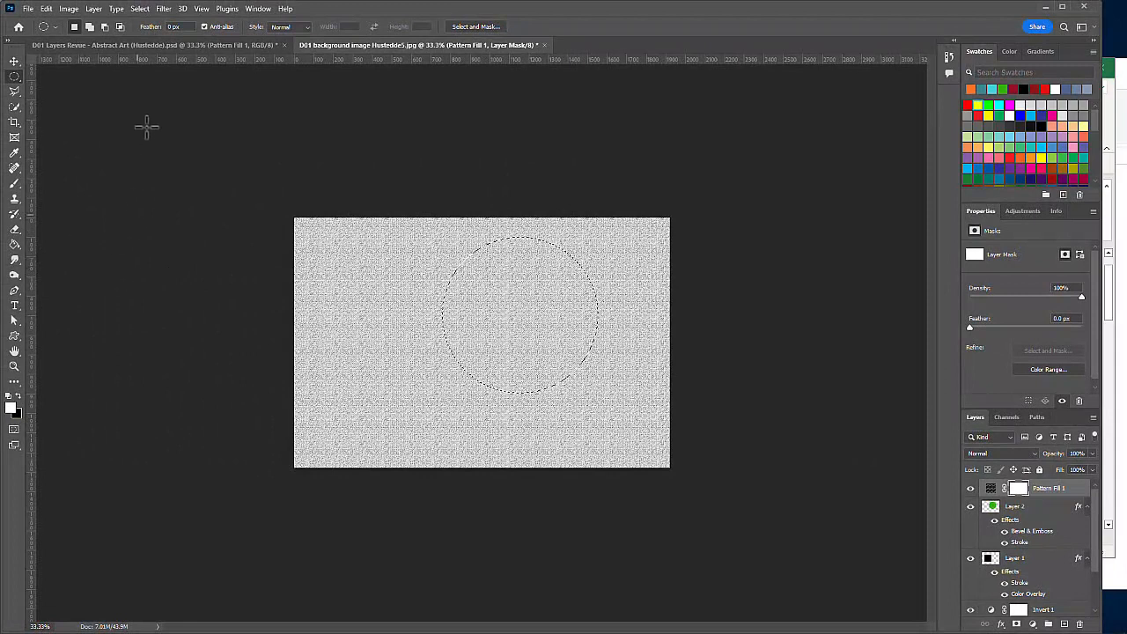
pyautogui.click(140, 9)
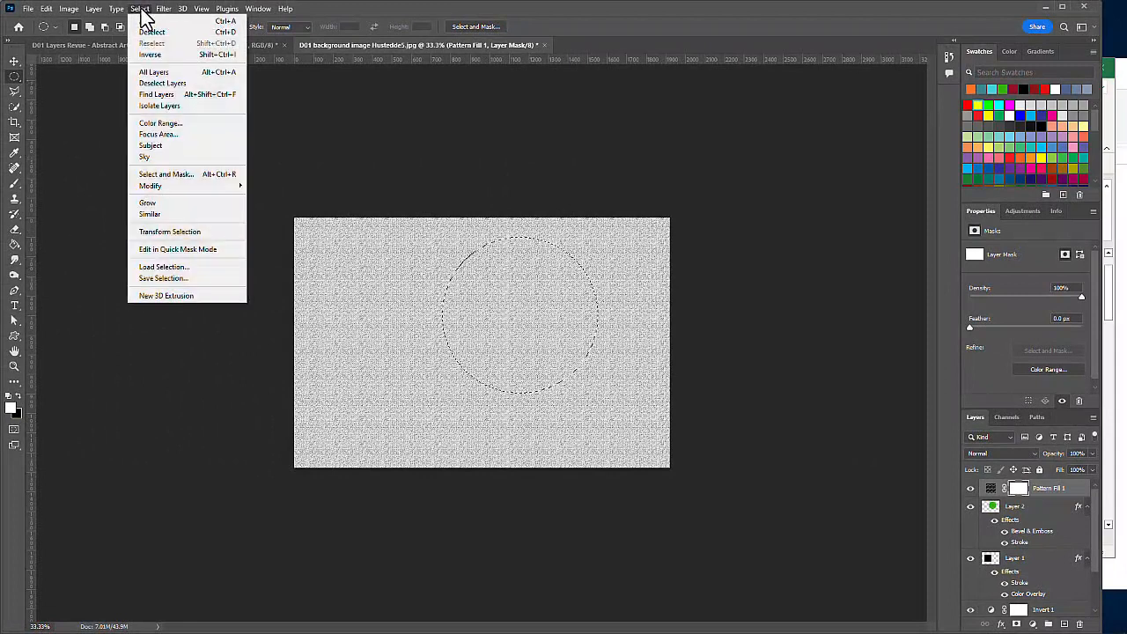
pyautogui.click(150, 56)
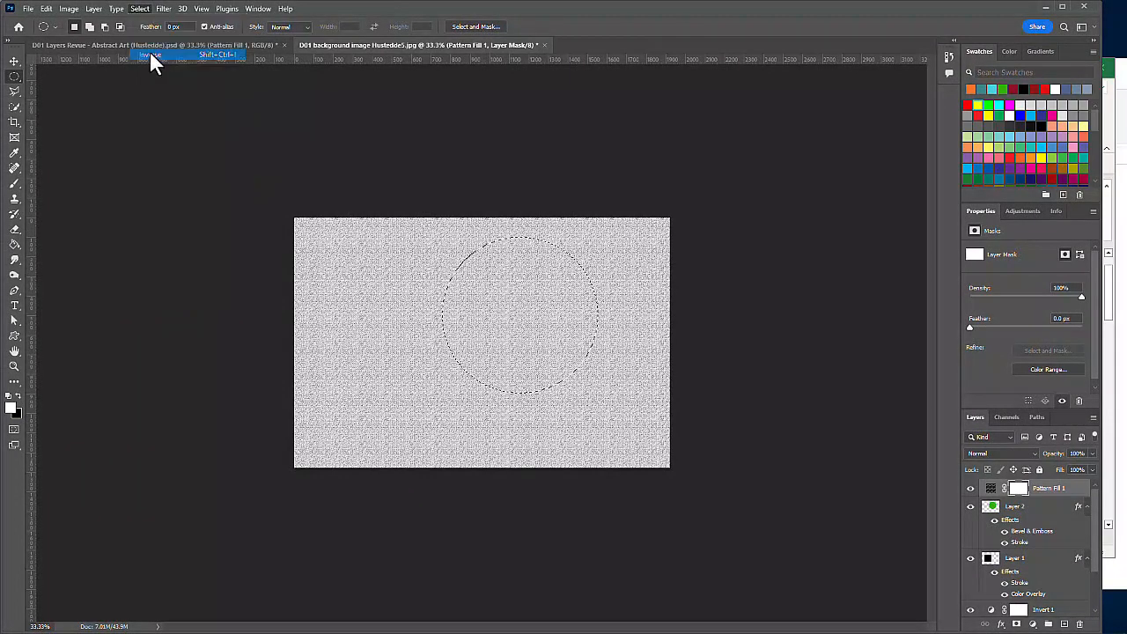
pyautogui.click(9, 397)
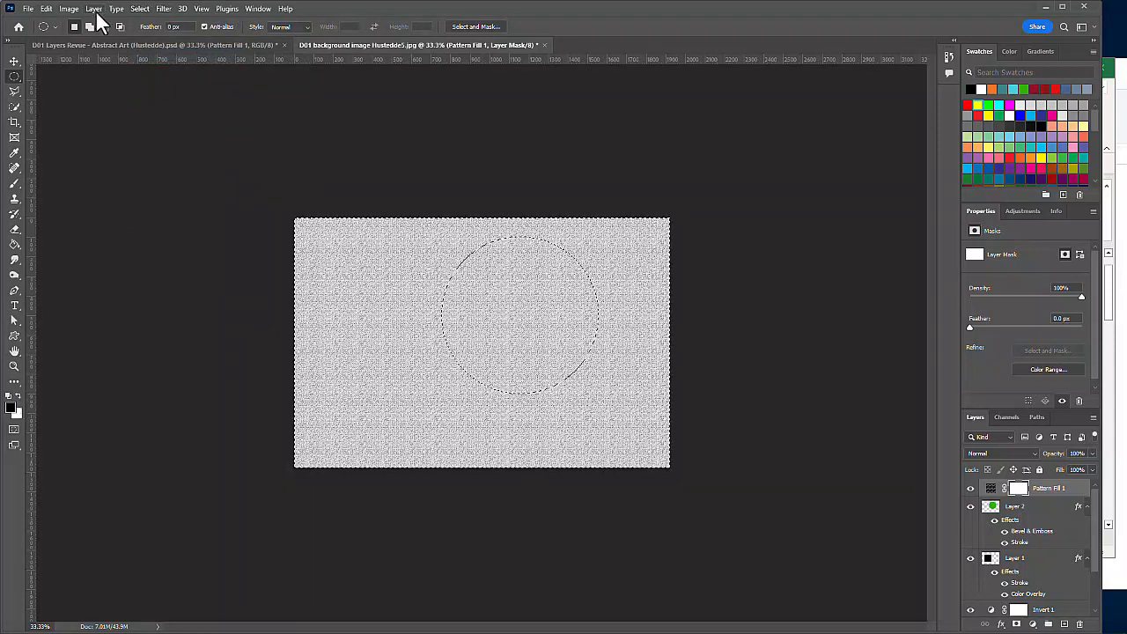
# Step: Fill the mask area outside the circle with Black in Normal mode at 100% opacity and deselect it
pyautogui.click(46, 8)
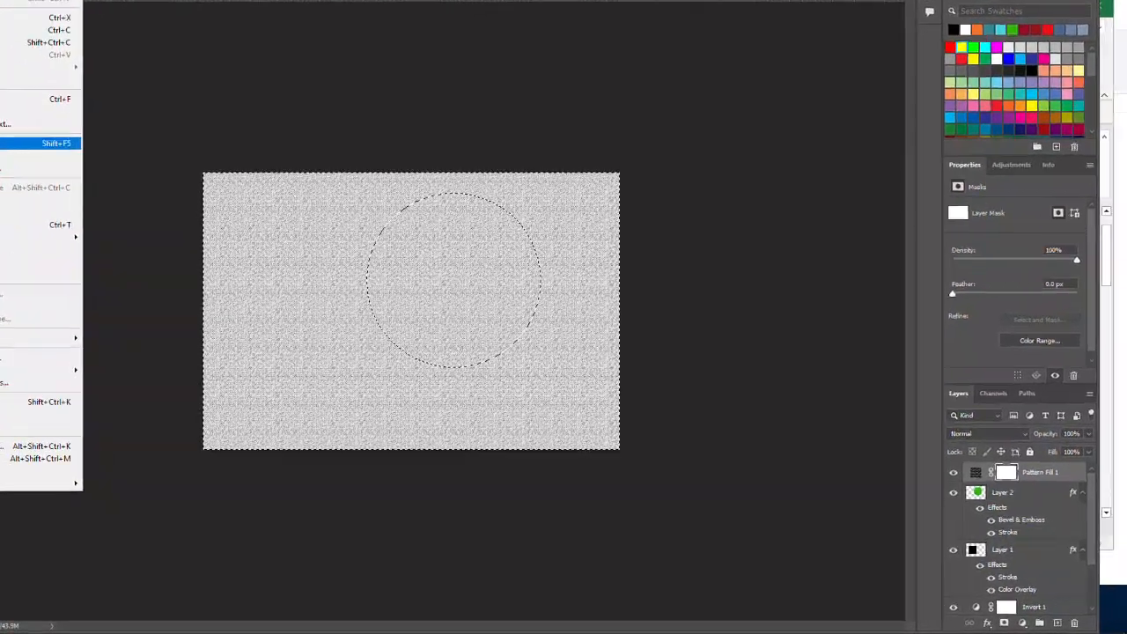
pyautogui.click(76, 176)
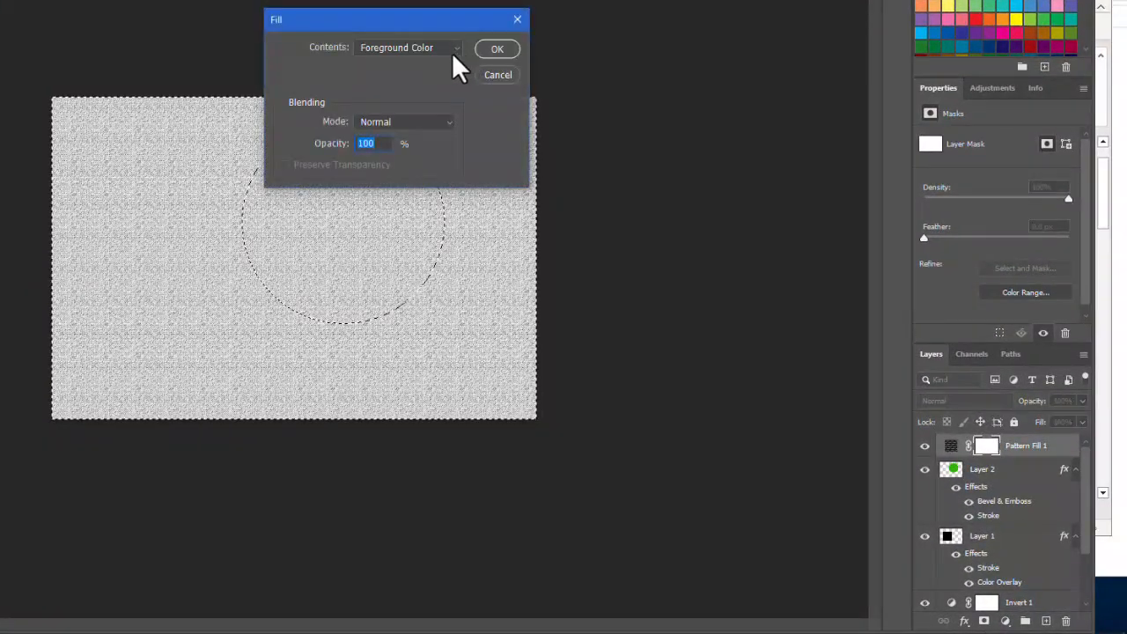
pyautogui.click(456, 48)
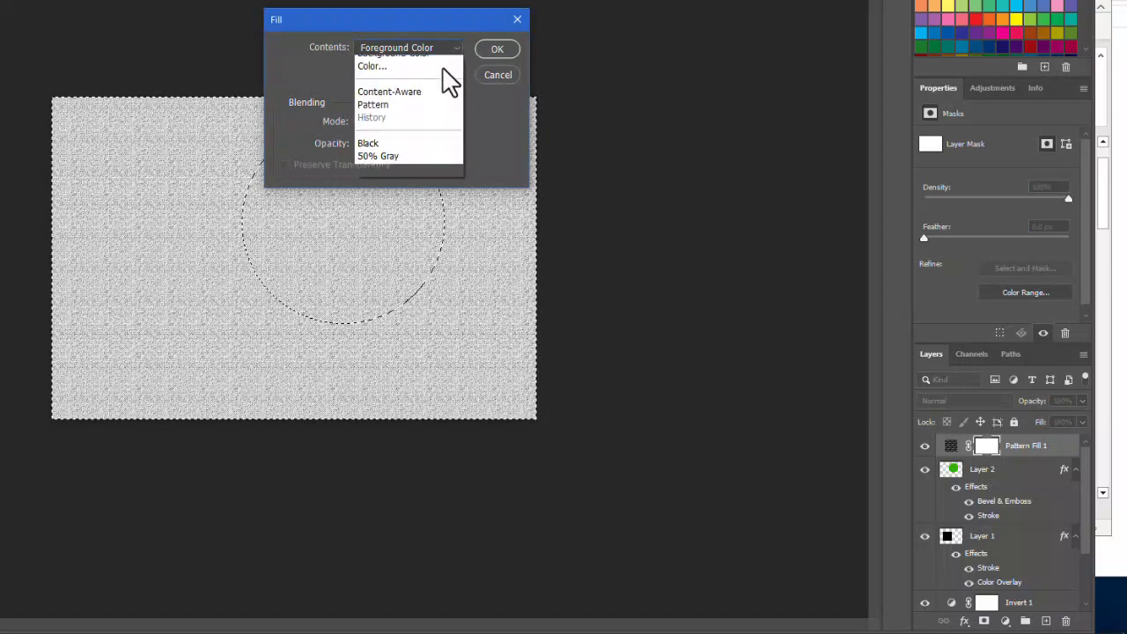
pyautogui.click(389, 167)
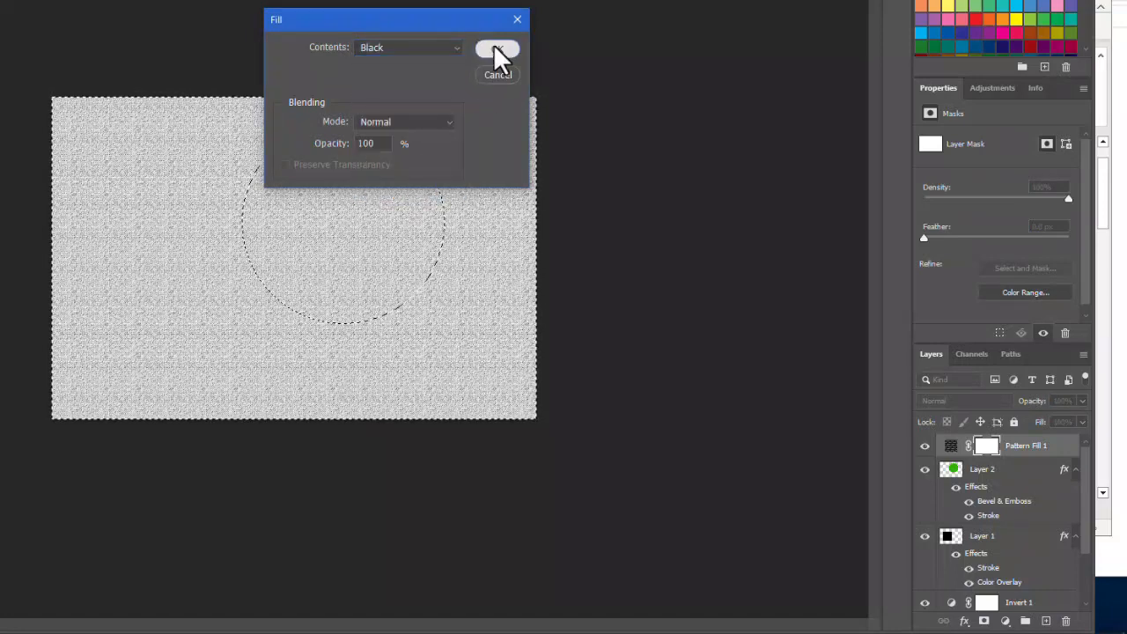
pyautogui.click(496, 49)
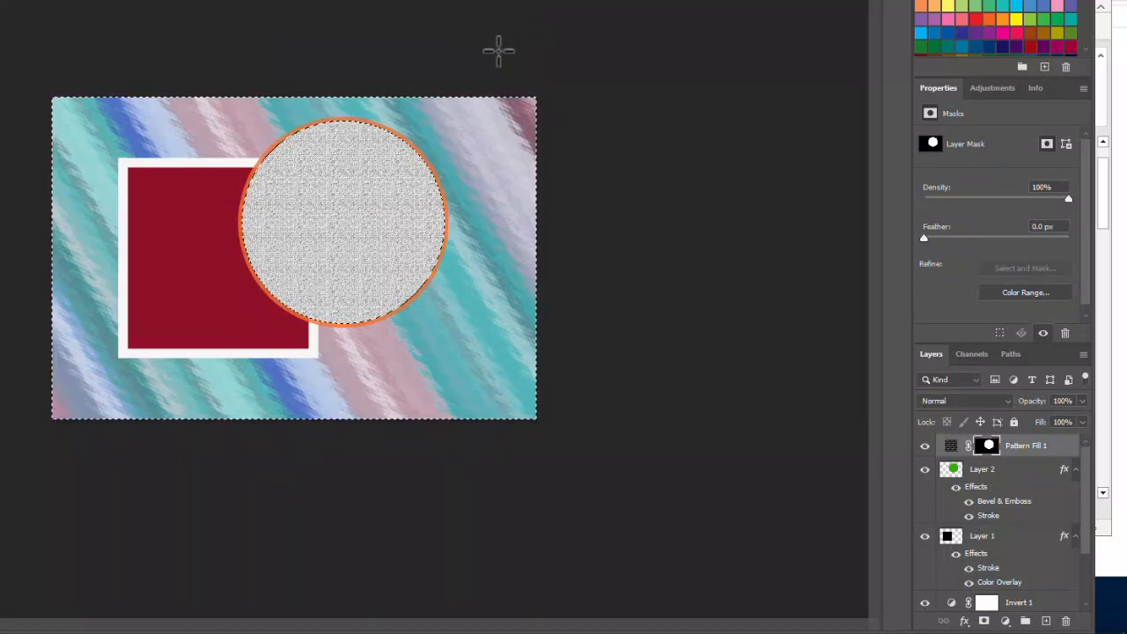
pyautogui.hotkey('ctrl', 'd')
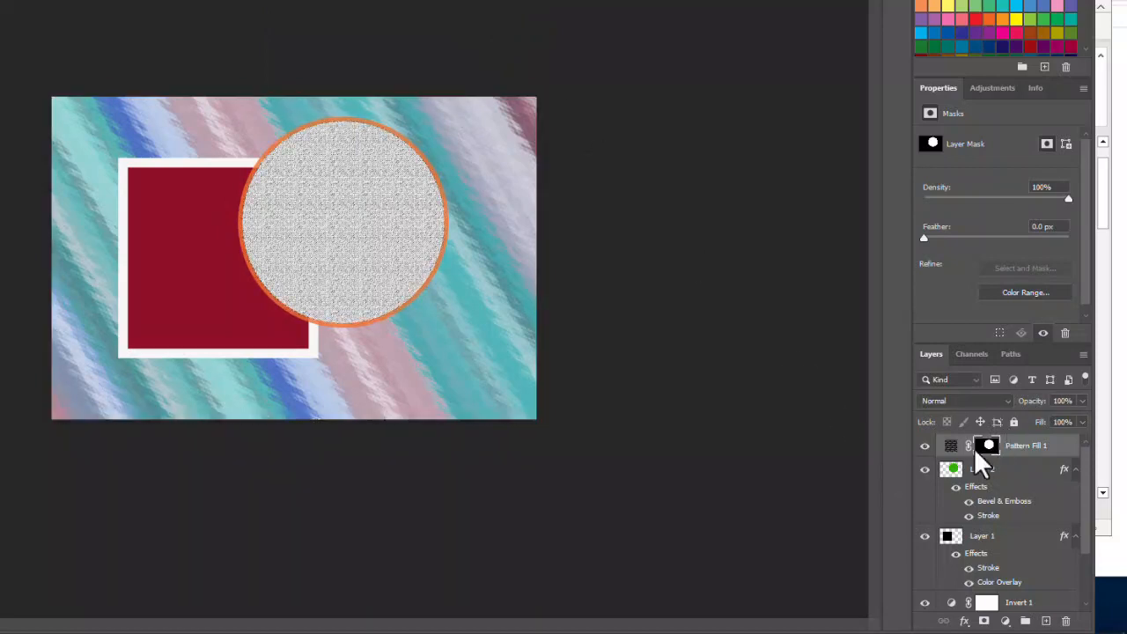
# Step: Restore the last selection and reduce the pattern fill layer's opacity to 60%
pyautogui.hotkey('ctrl', 'shift', 'd')
pyautogui.click(1081, 401)
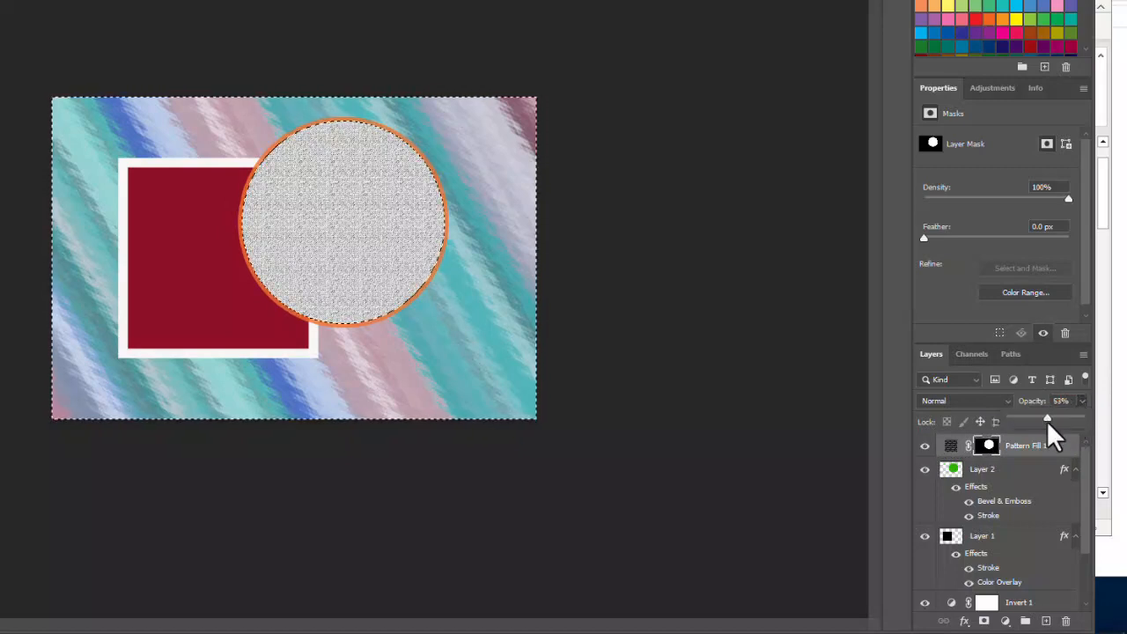
pyautogui.moveTo(1043, 421); pyautogui.dragTo(1051, 418)
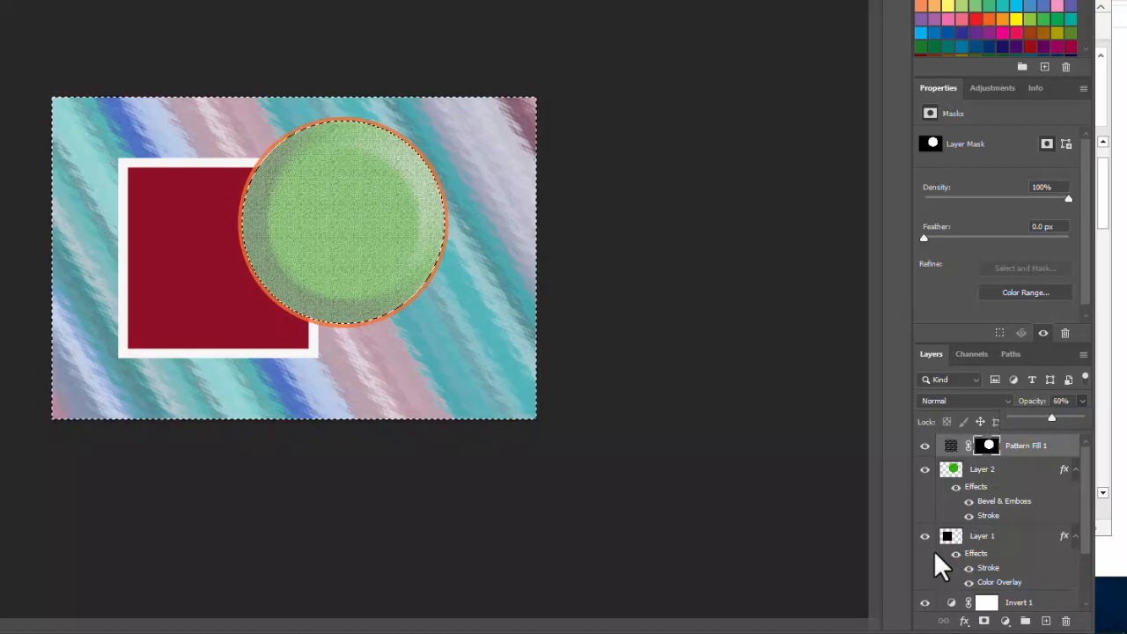
pyautogui.click(589, 255)
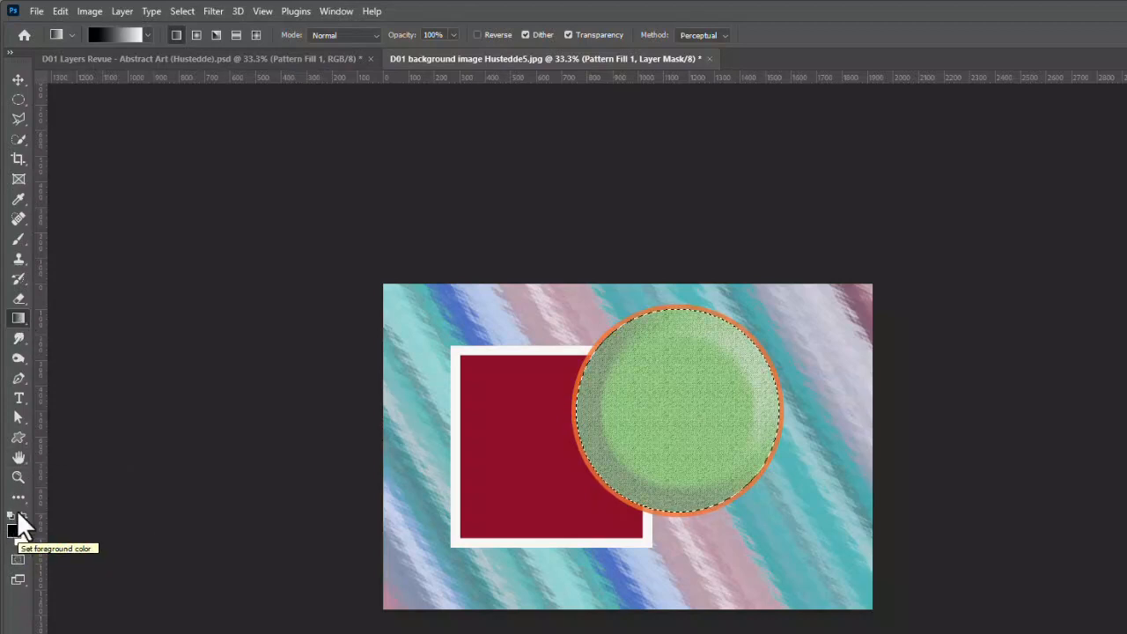
# Step: Within the circular selection, draw a linear black-to-white gradient on the pattern fill mask from the circle's lower left to its upper right
pyautogui.click(22, 319)
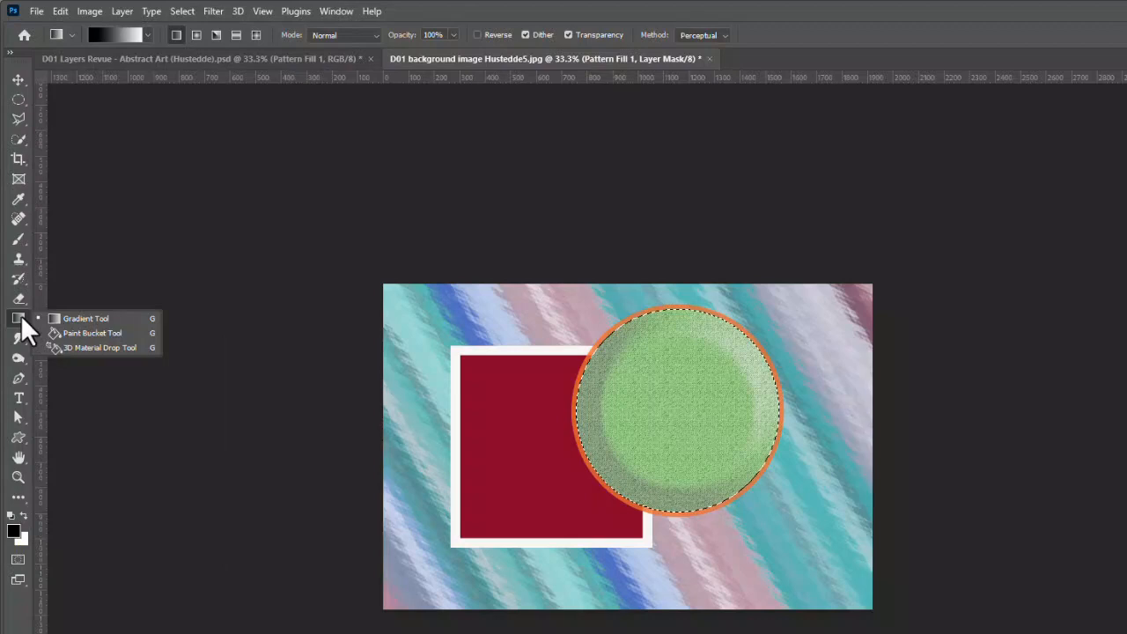
pyautogui.click(68, 319)
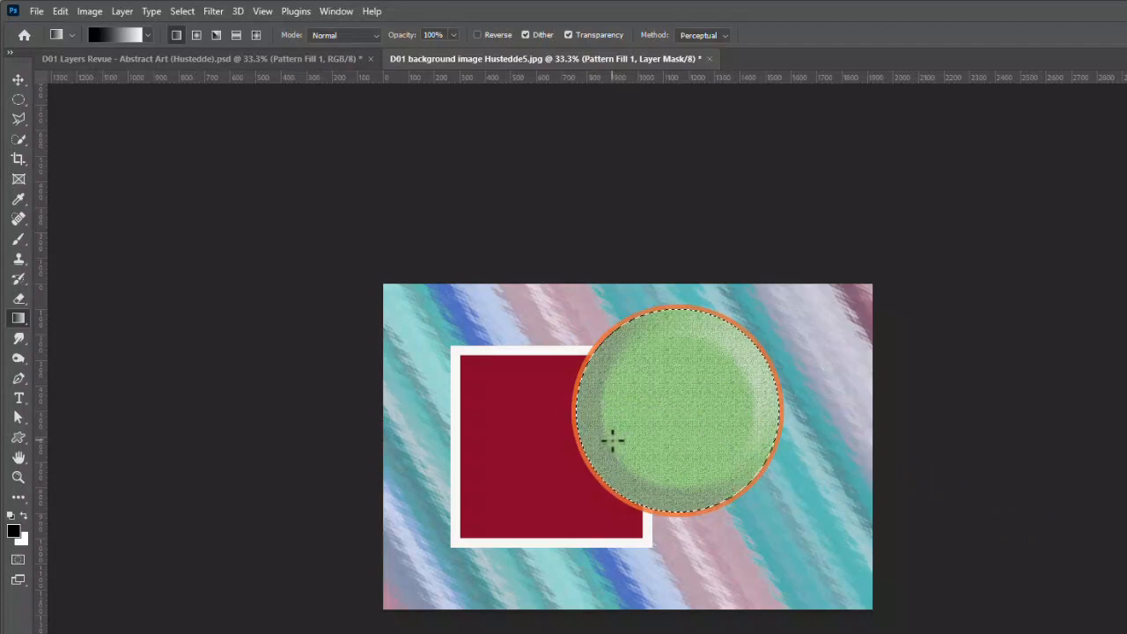
pyautogui.moveTo(612, 439); pyautogui.dragTo(735, 372)
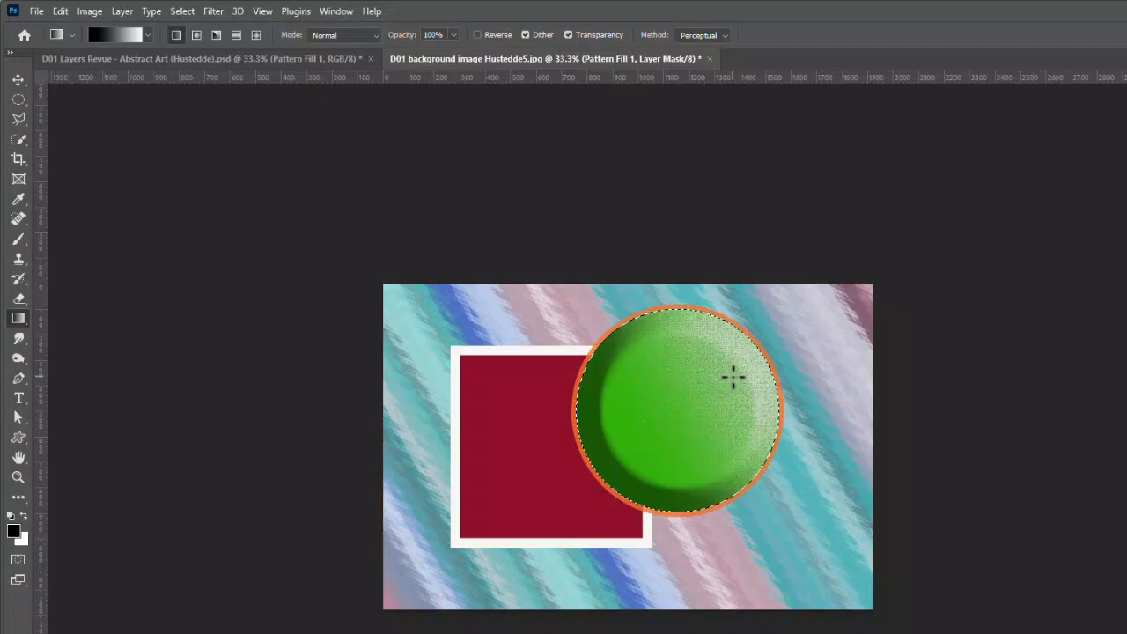
pyautogui.keyDown('alt'); pyautogui.click(766, 356); pyautogui.keyUp('alt')
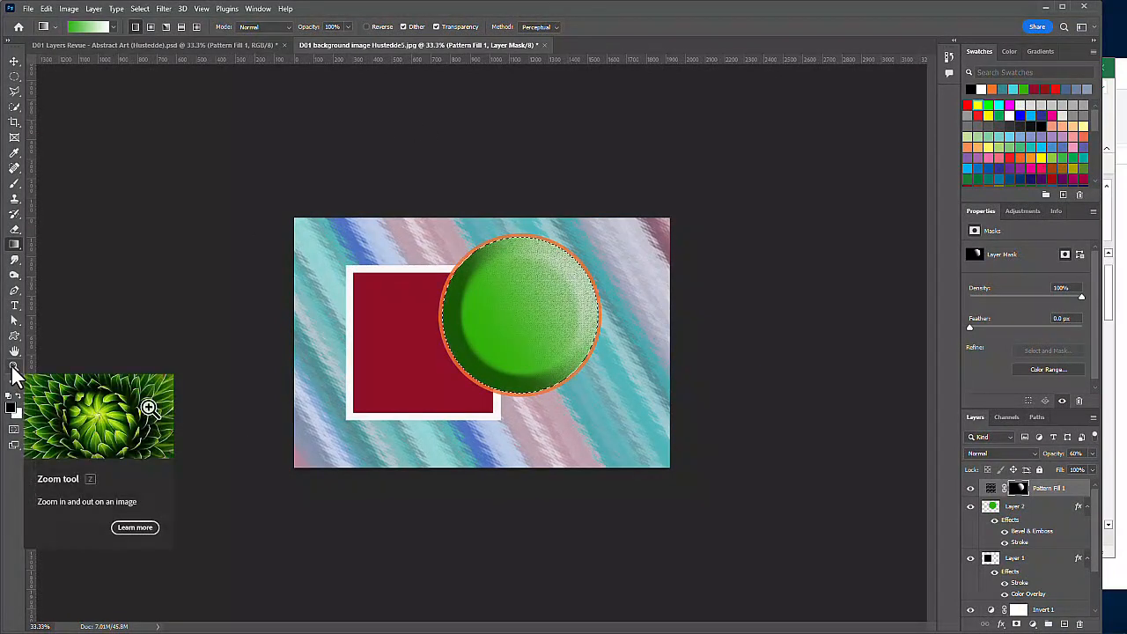
# Step: Create a new layer named Blue blob above the pattern fill layer
pyautogui.click(13, 369)
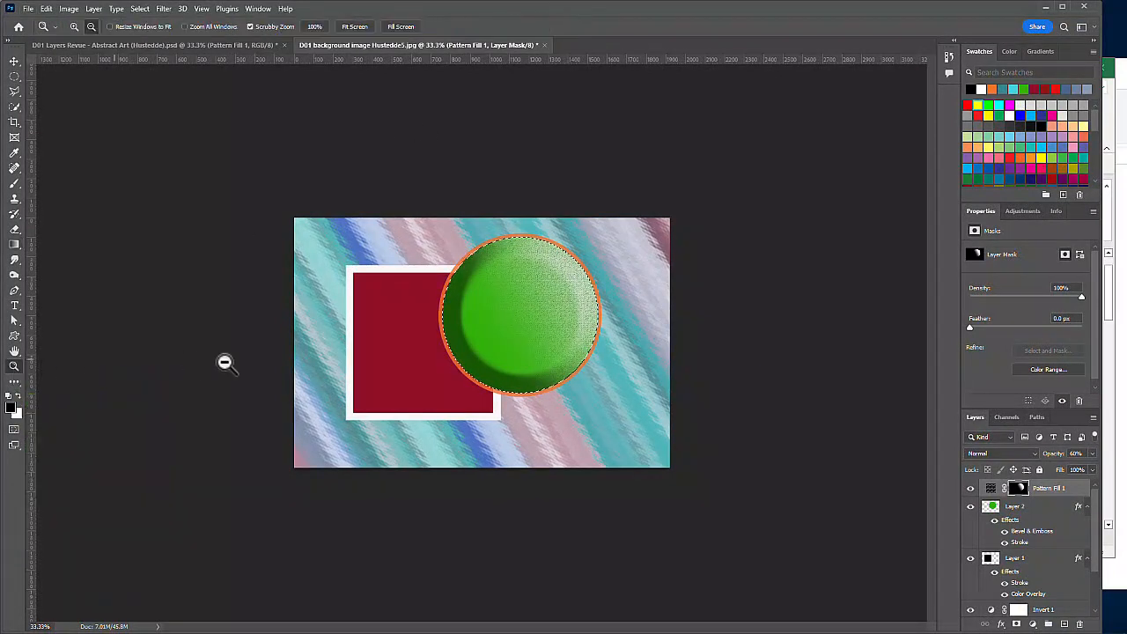
pyautogui.click(458, 326)
pyautogui.click(459, 326)
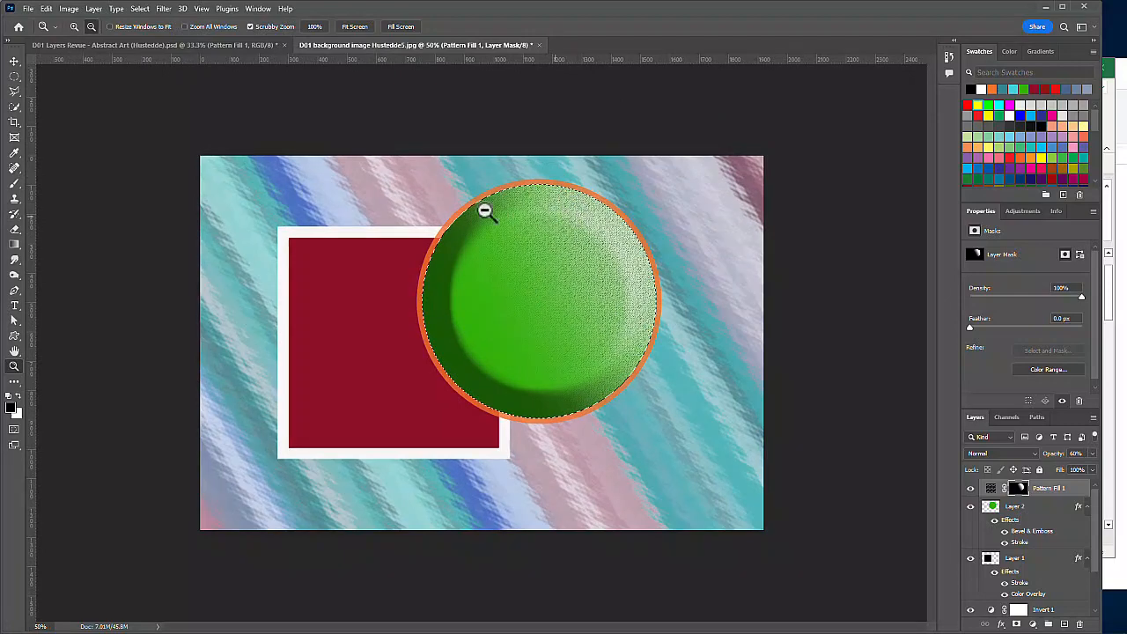
pyautogui.click(95, 11)
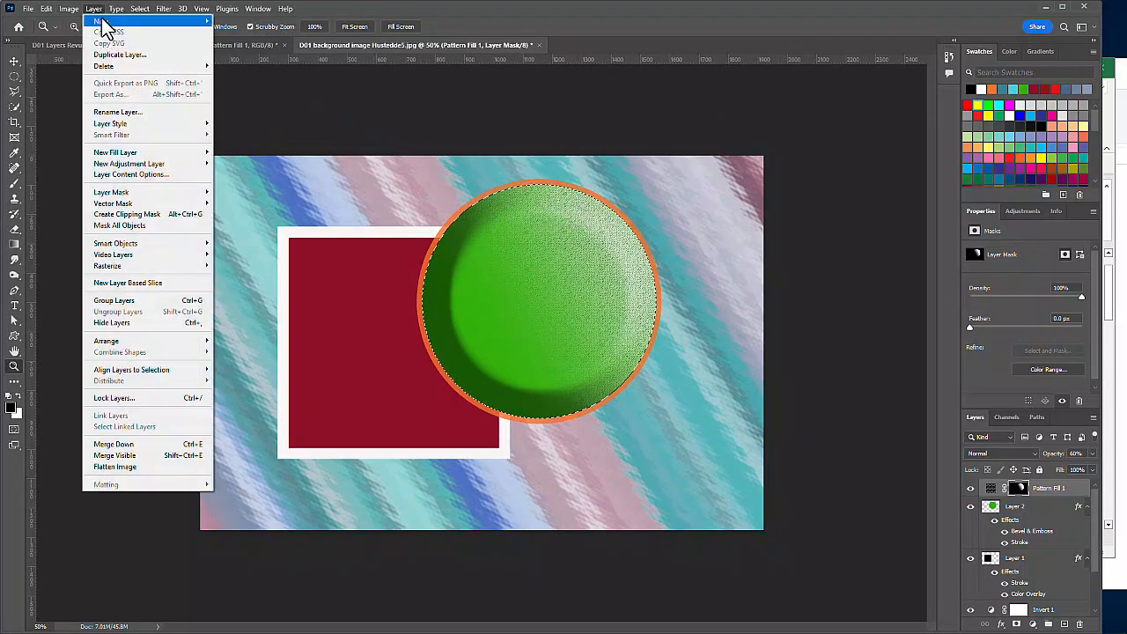
pyautogui.moveTo(102, 22)
pyautogui.click(238, 23)
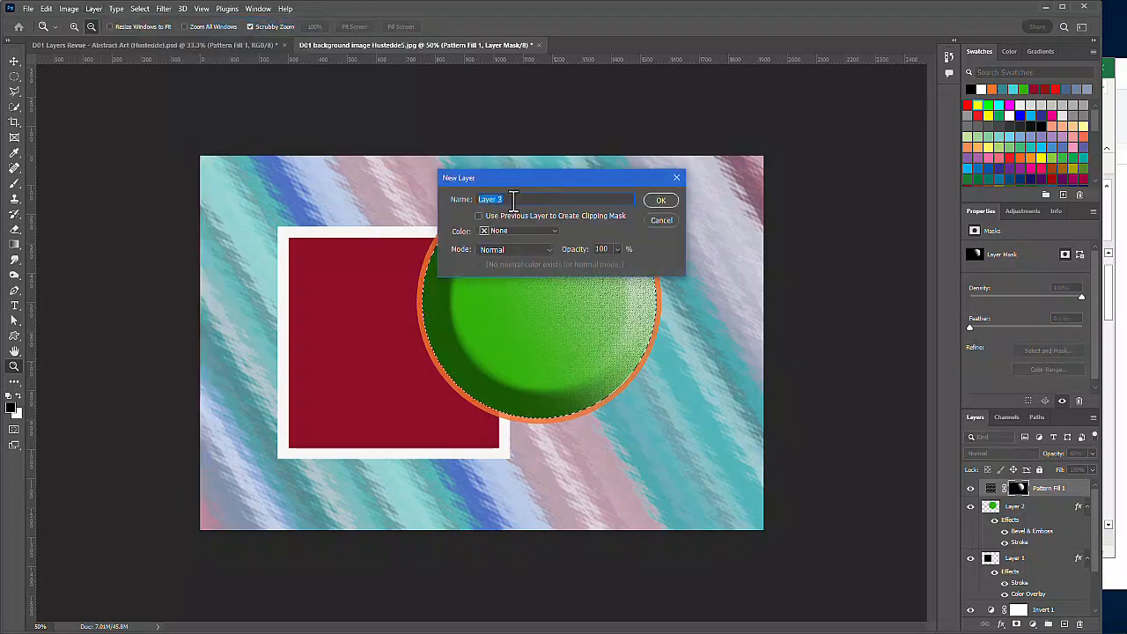
pyautogui.write('Bl')
pyautogui.write('ue blo')
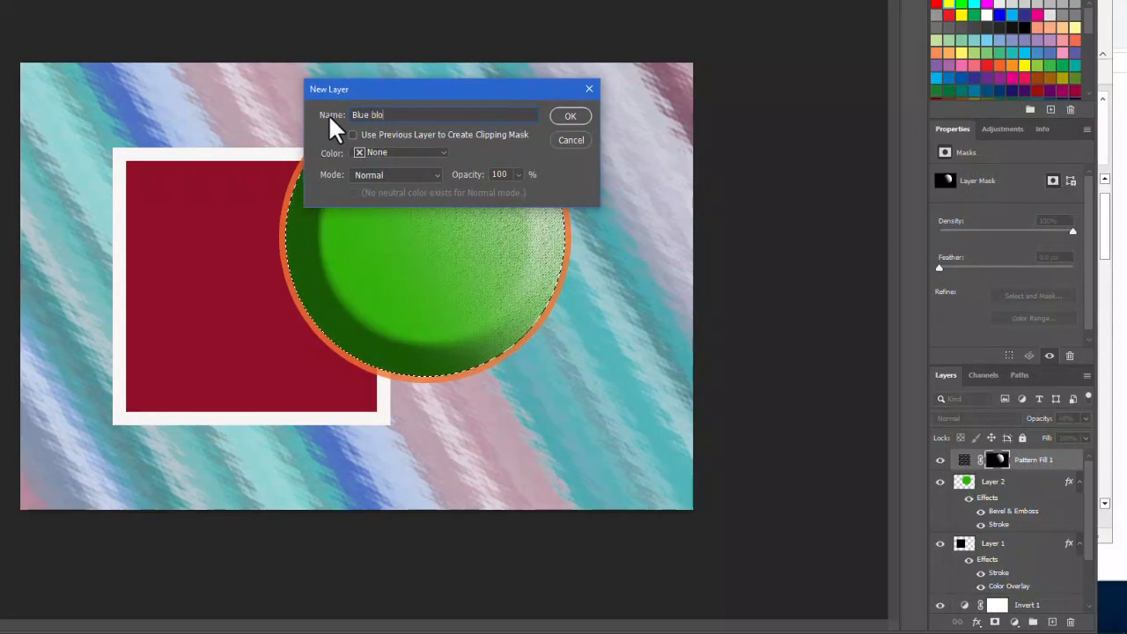
pyautogui.write('b')
pyautogui.click(567, 118)
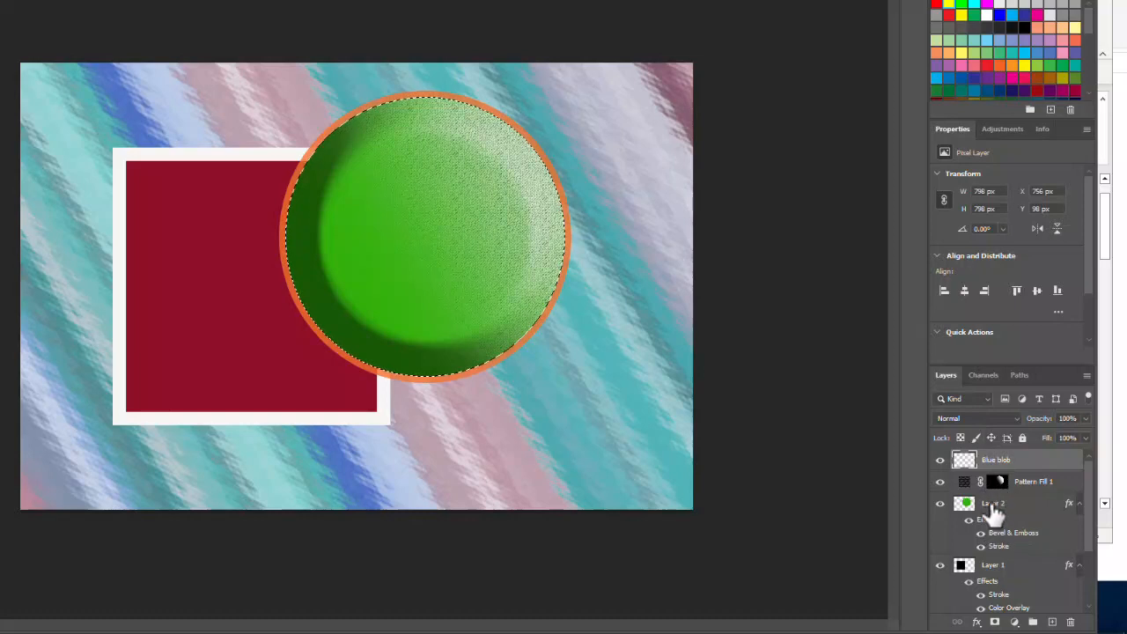
# Step: Rename the circle's layer as Green circle
pyautogui.click(994, 511)
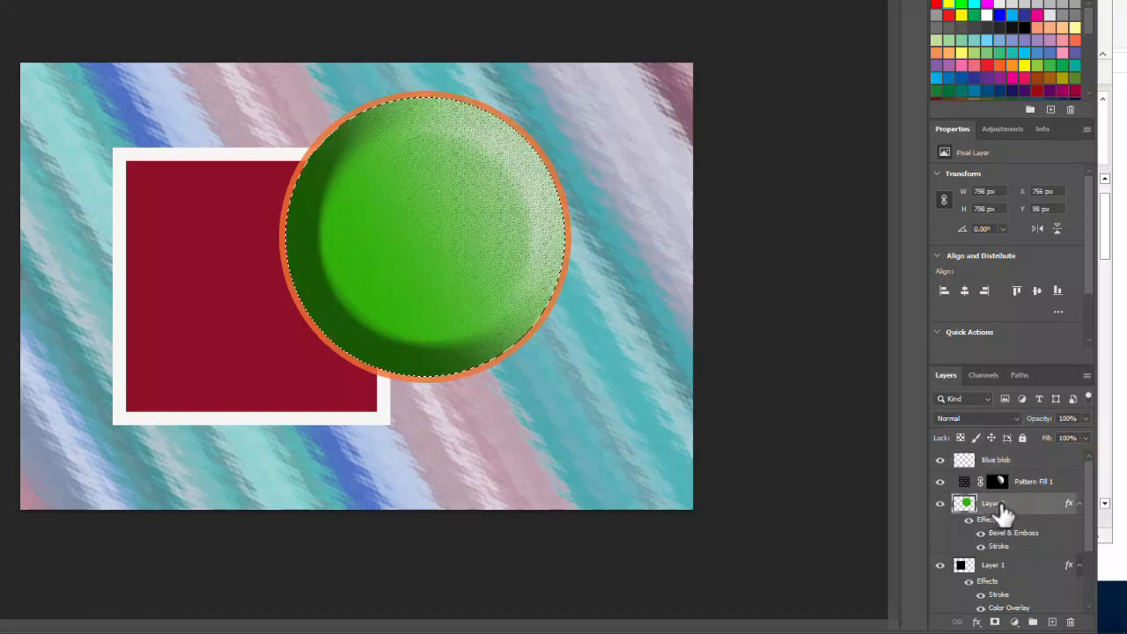
pyautogui.doubleClick(1001, 506)
pyautogui.write('Gre')
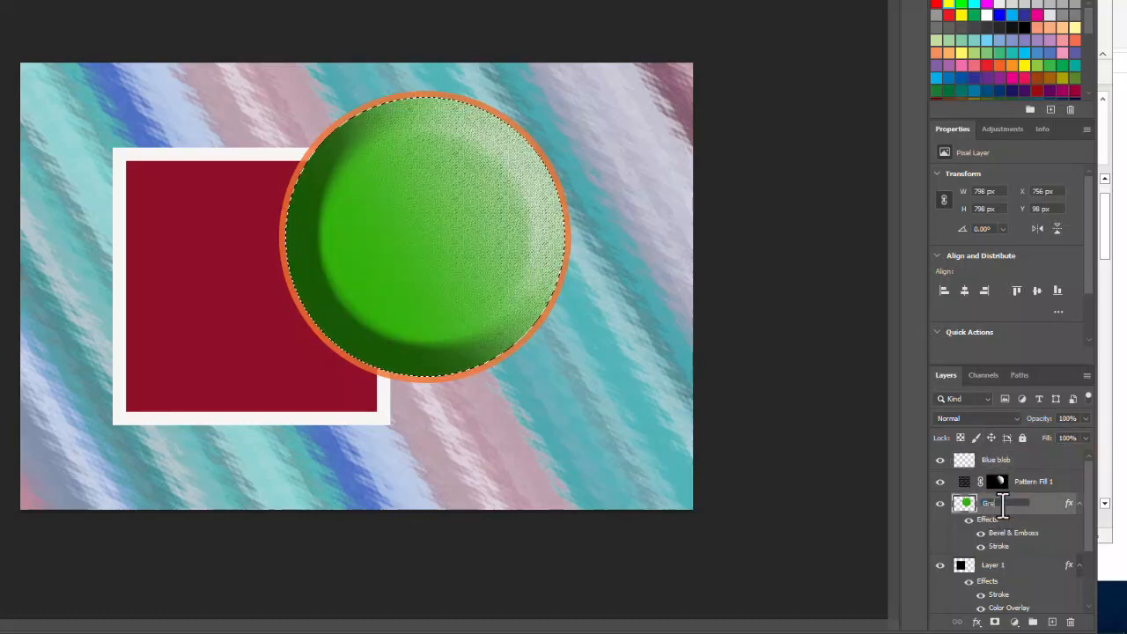
pyautogui.write('en circle')
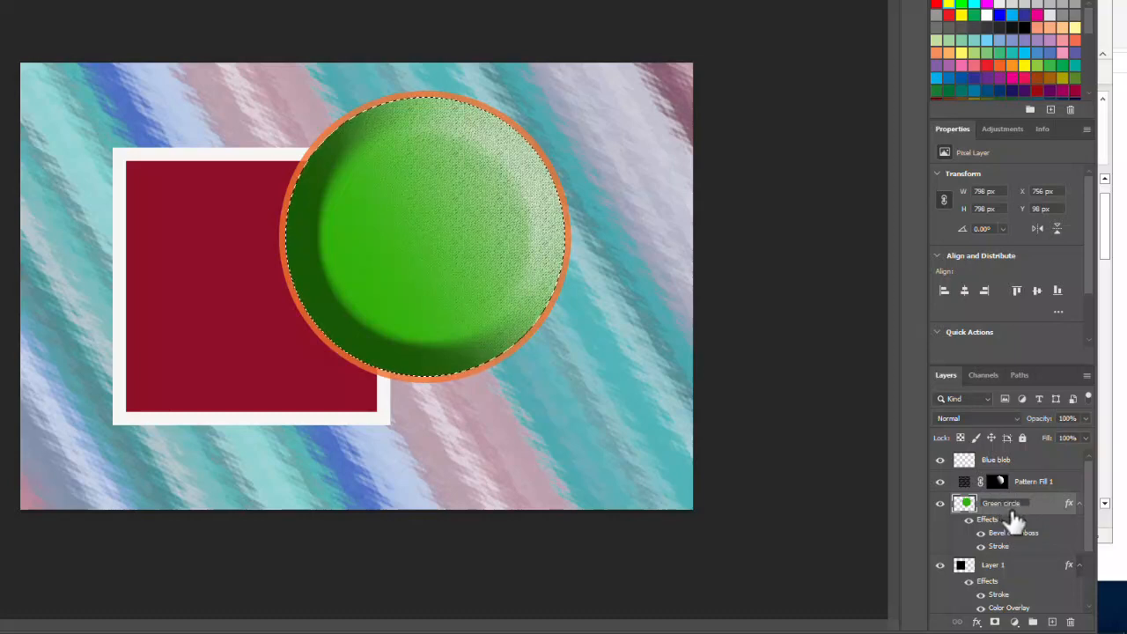
# Step: Rename the square's layer as Red Square
pyautogui.click(1003, 574)
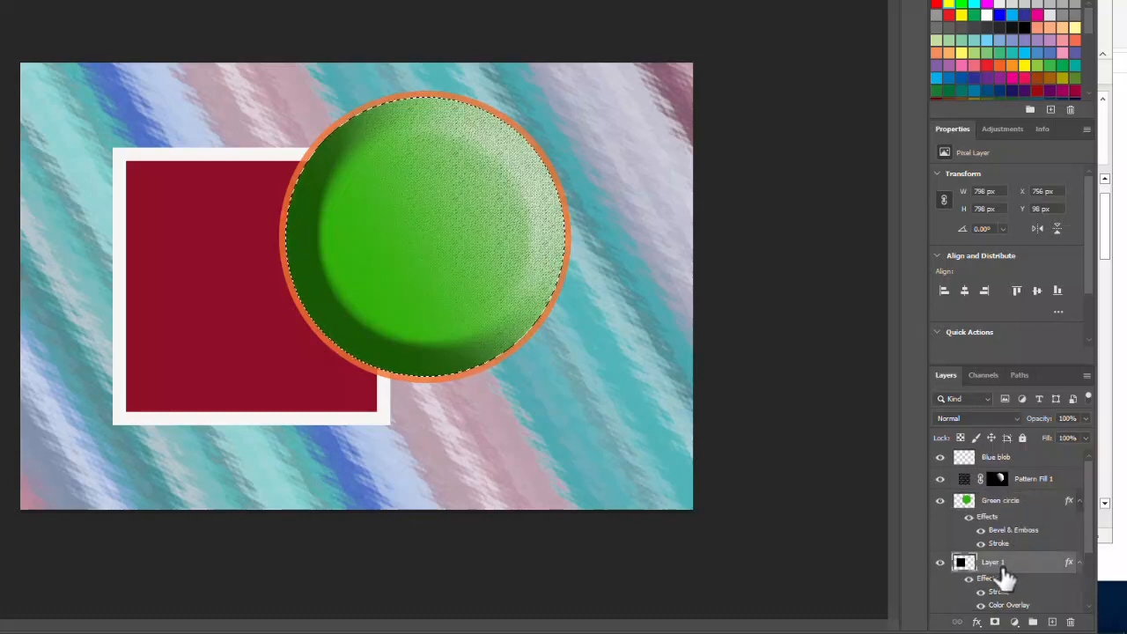
pyautogui.doubleClick(1001, 563)
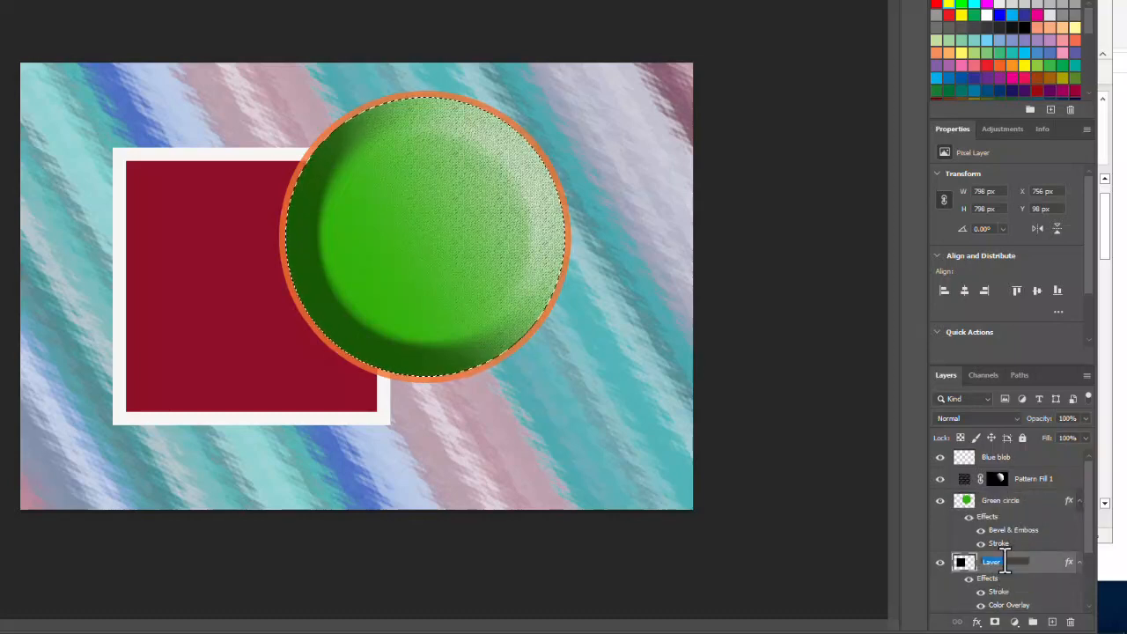
pyautogui.write('Red S')
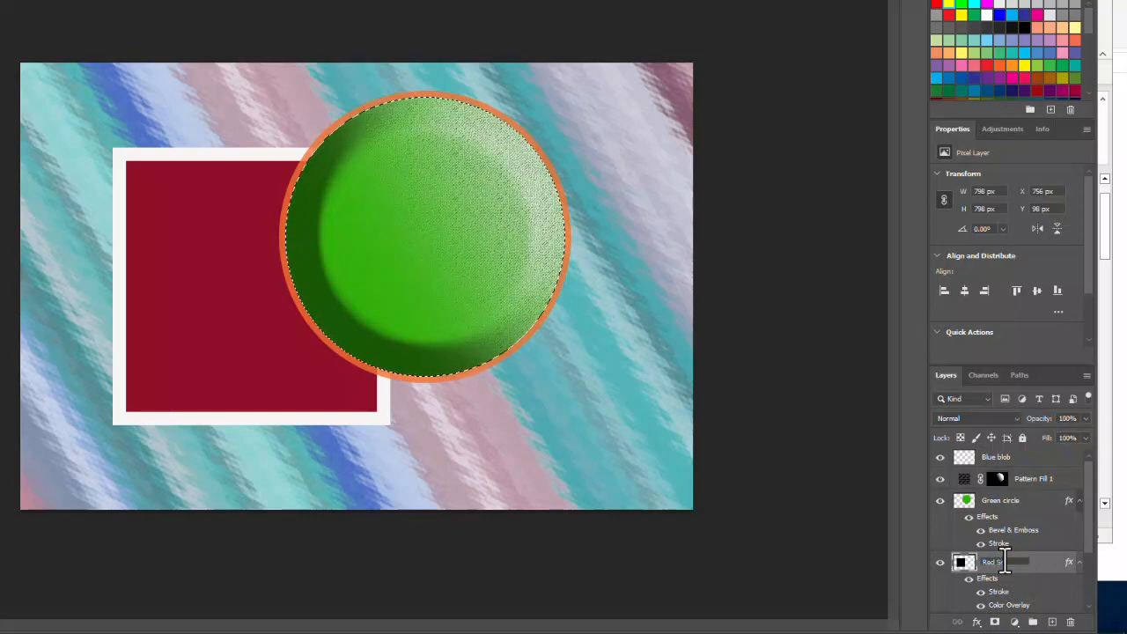
pyautogui.write('quare')
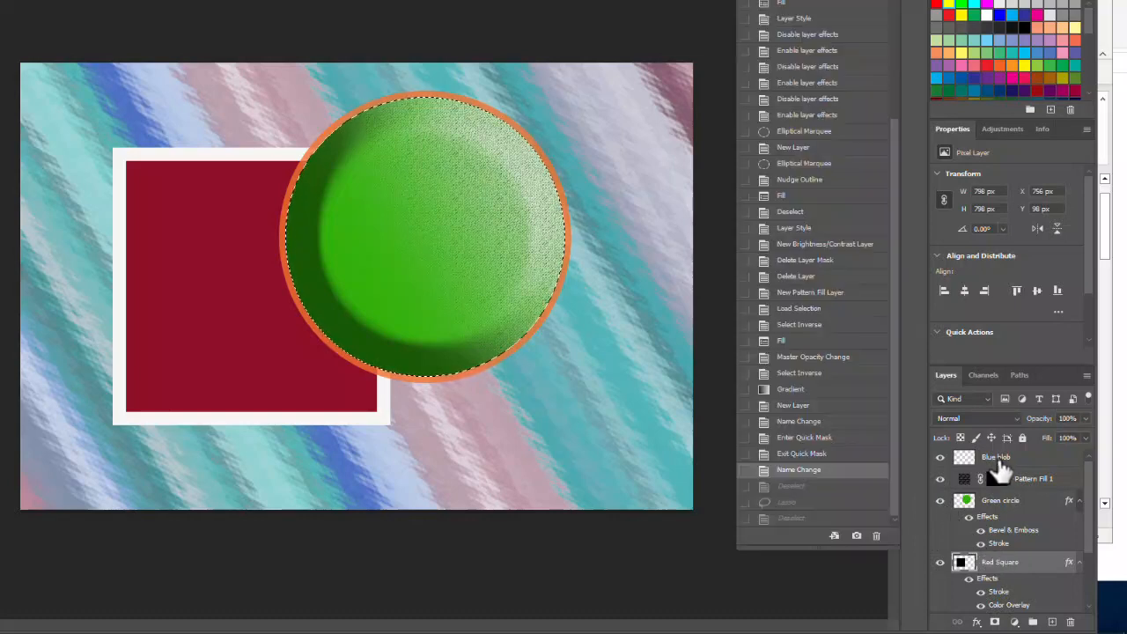
# Step: On the Blue blob layer, clear the circular selection and lasso a wavy blob about 1050 × 800 px across the circle's lower half and square's corner
pyautogui.click(998, 467)
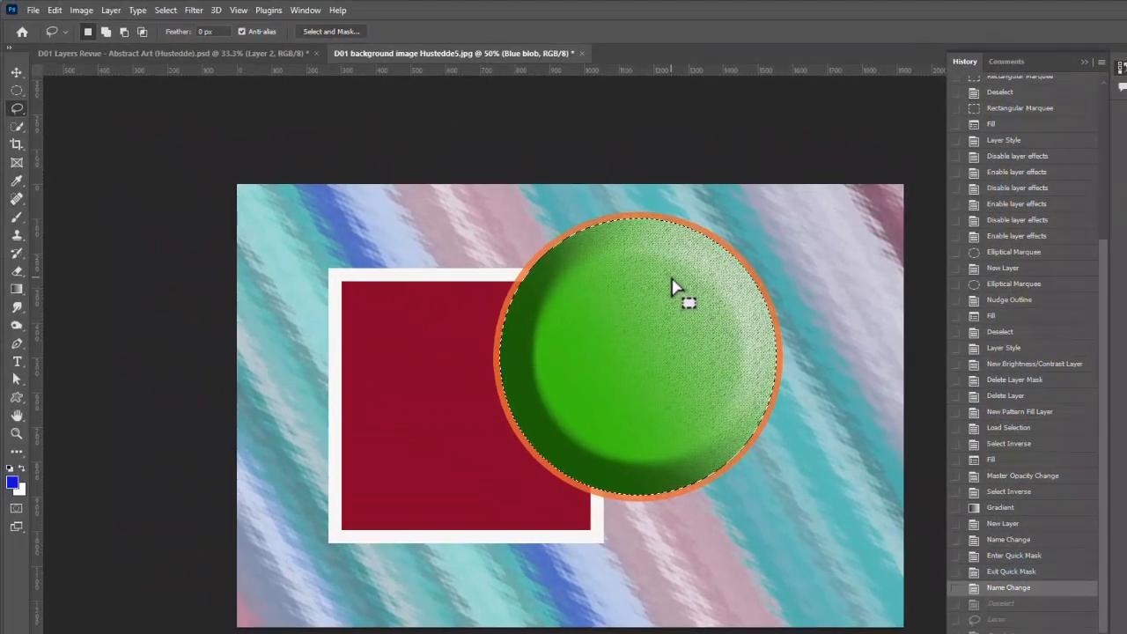
pyautogui.hotkey('ctrl', 'd')
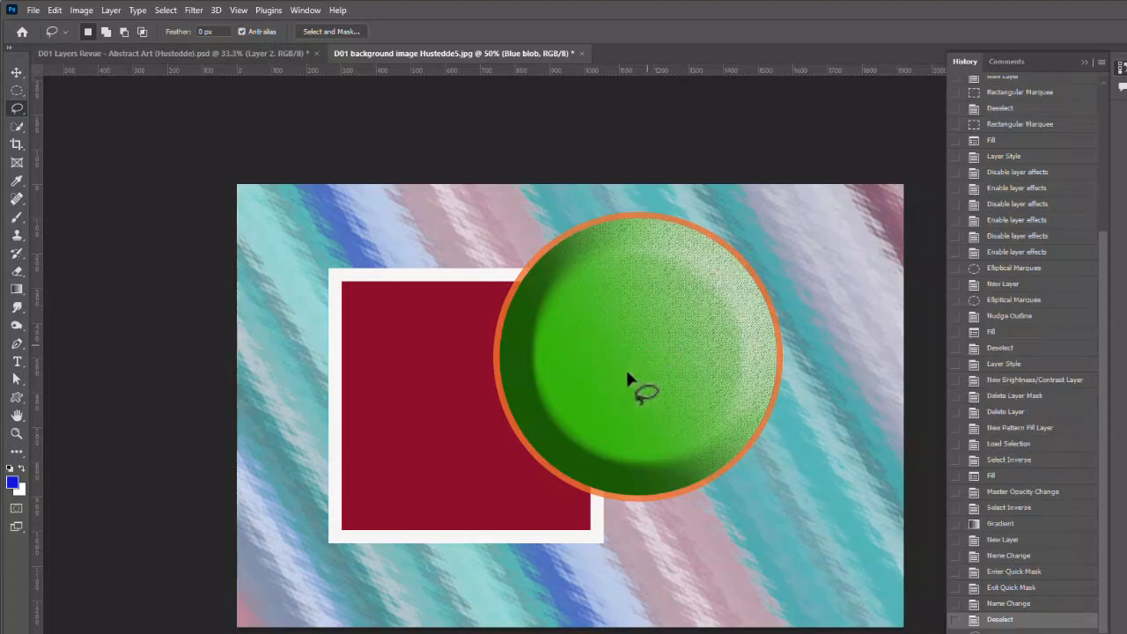
pyautogui.moveTo(528, 561)
pyautogui.mouseDown()
pyautogui.moveTo(506, 504)
pyautogui.moveTo(527, 459)
pyautogui.moveTo(574, 416)
pyautogui.mouseUp()
pyautogui.moveTo(675, 329)
pyautogui.mouseDown()
pyautogui.moveTo(774, 404)
pyautogui.moveTo(822, 419)
pyautogui.moveTo(869, 482)
pyautogui.mouseUp()
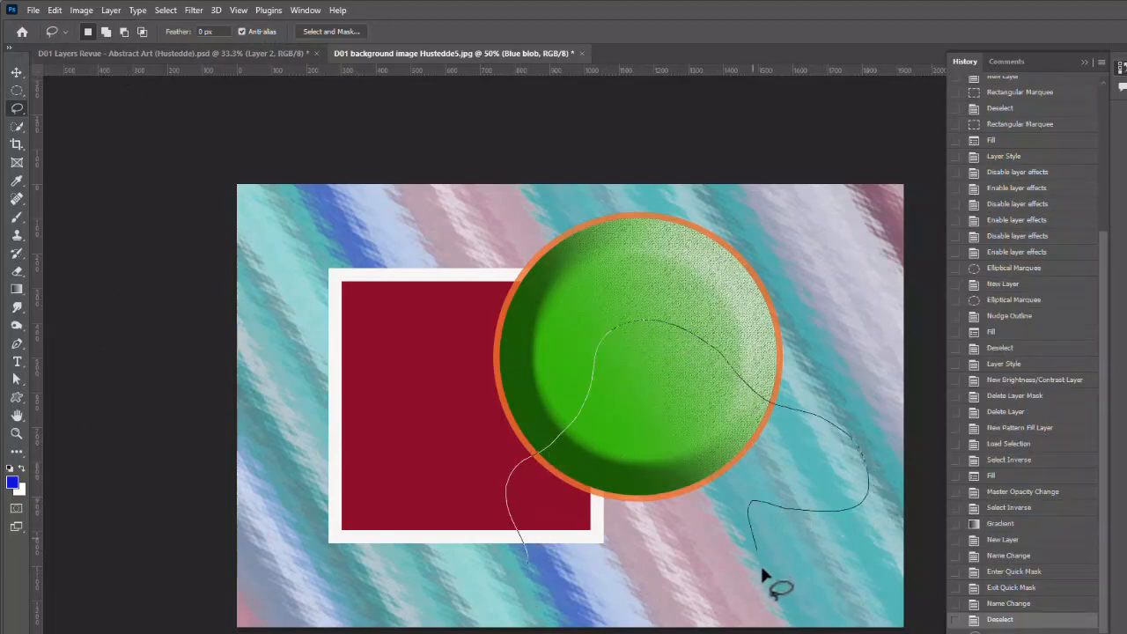
pyautogui.moveTo(763, 569)
pyautogui.mouseDown()
pyautogui.moveTo(739, 593)
pyautogui.moveTo(687, 596)
pyautogui.moveTo(605, 564)
pyautogui.mouseUp()
pyautogui.moveTo(522, 568); pyautogui.dragTo(523, 565)
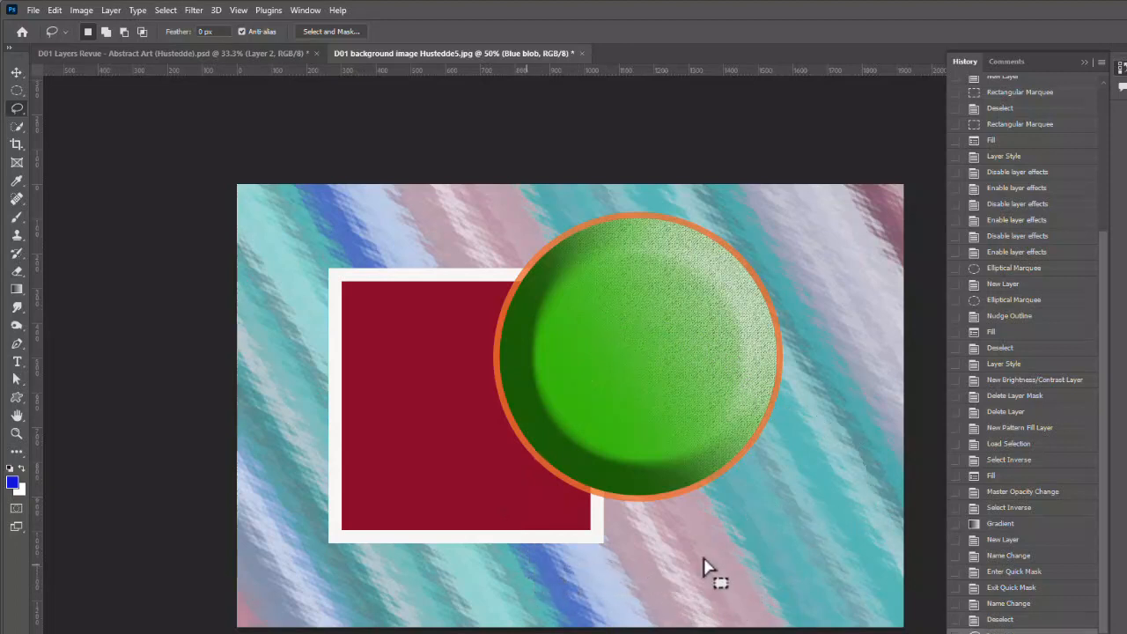
# Step: Fill the blob selection with the blue foreground color in Normal mode at 100% opacity
pyautogui.click(56, 9)
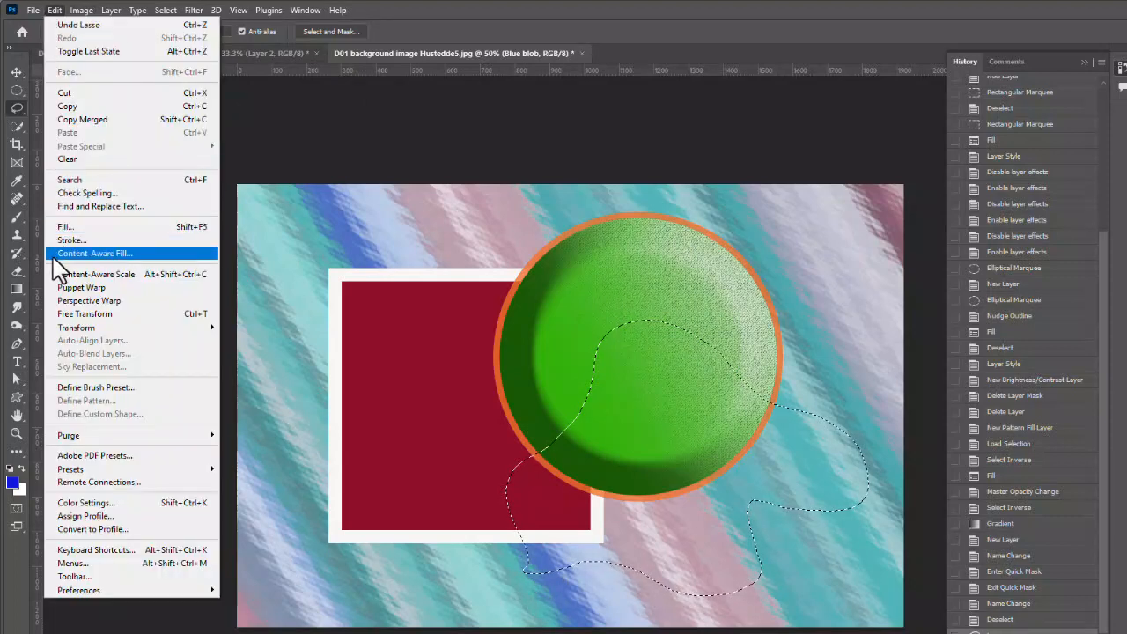
pyautogui.click(66, 226)
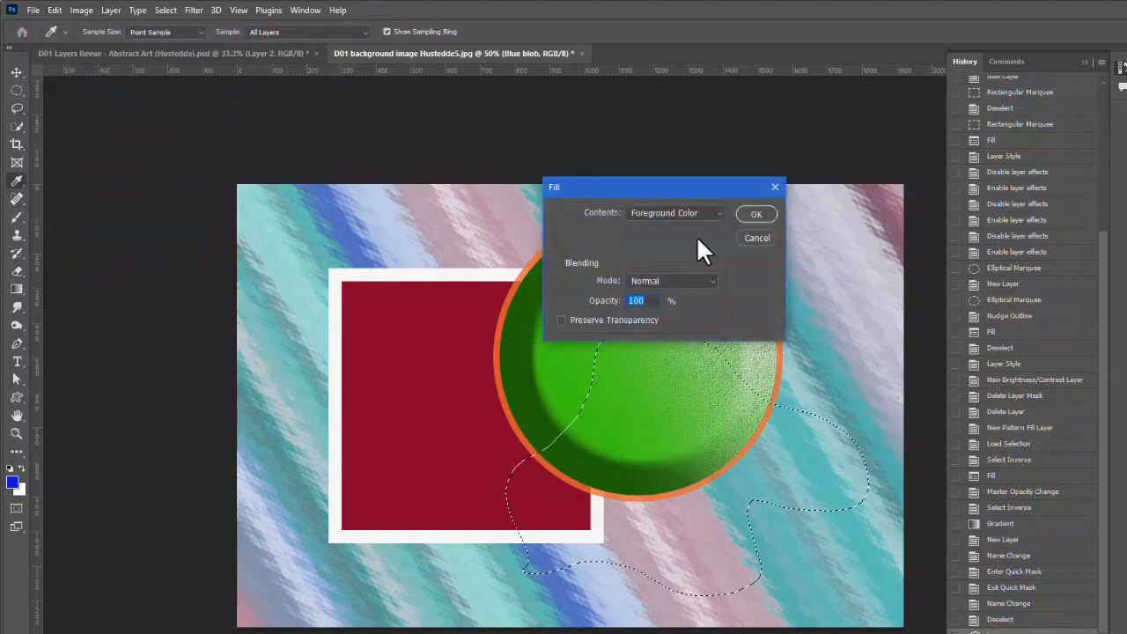
pyautogui.click(750, 217)
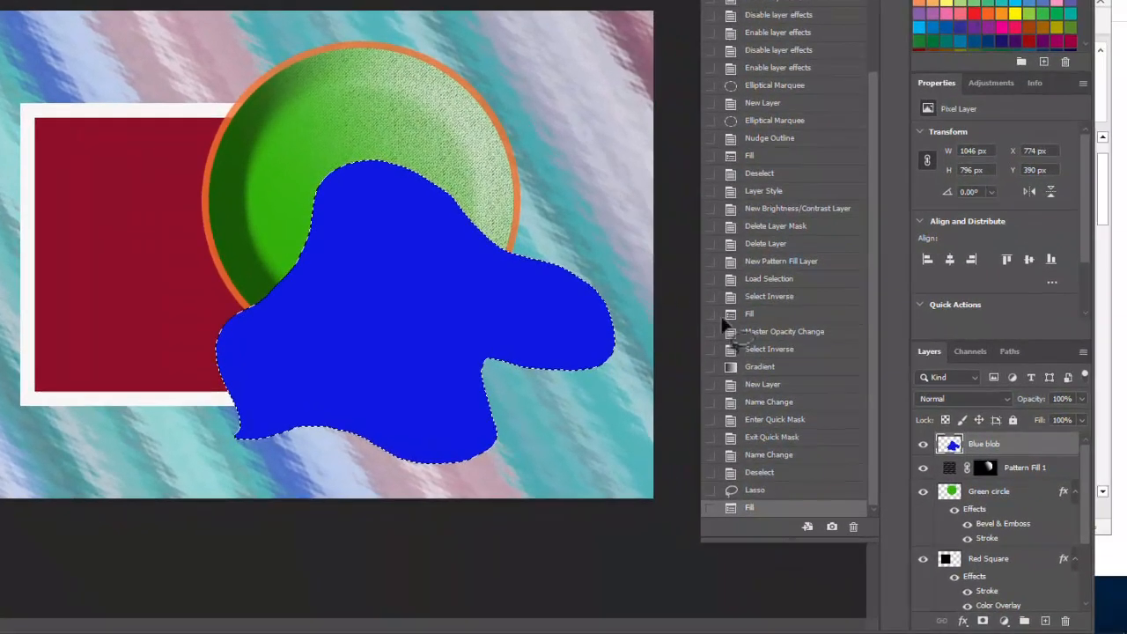
# Step: Add an Inner Glow effect to the Blue blob layer and set its color to light blue 36adf2
pyautogui.click(963, 622)
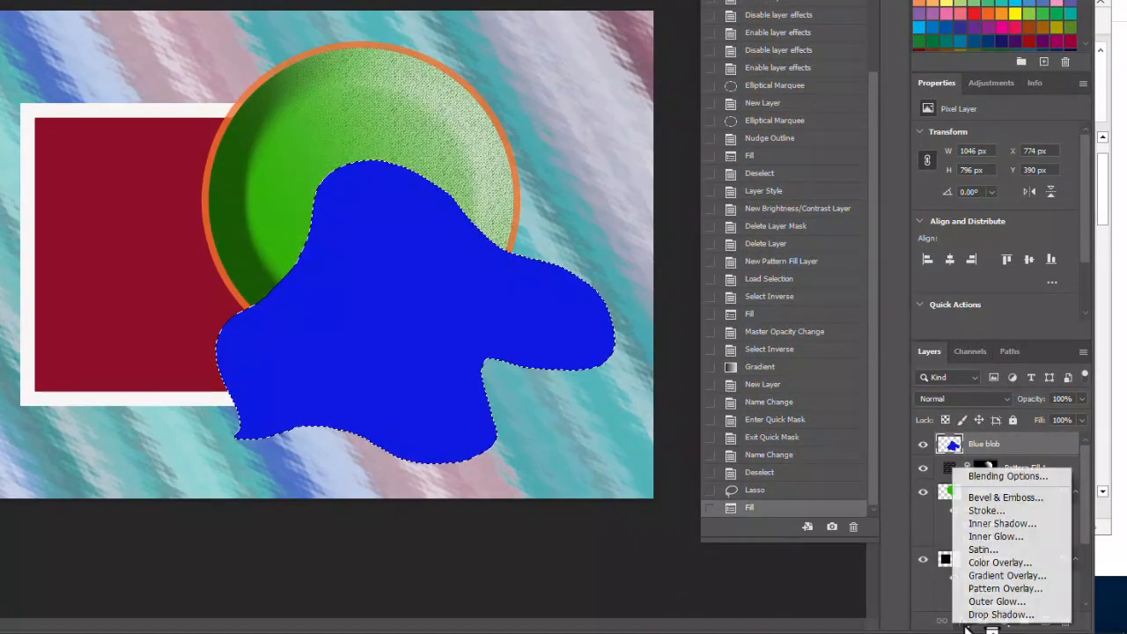
pyautogui.click(978, 535)
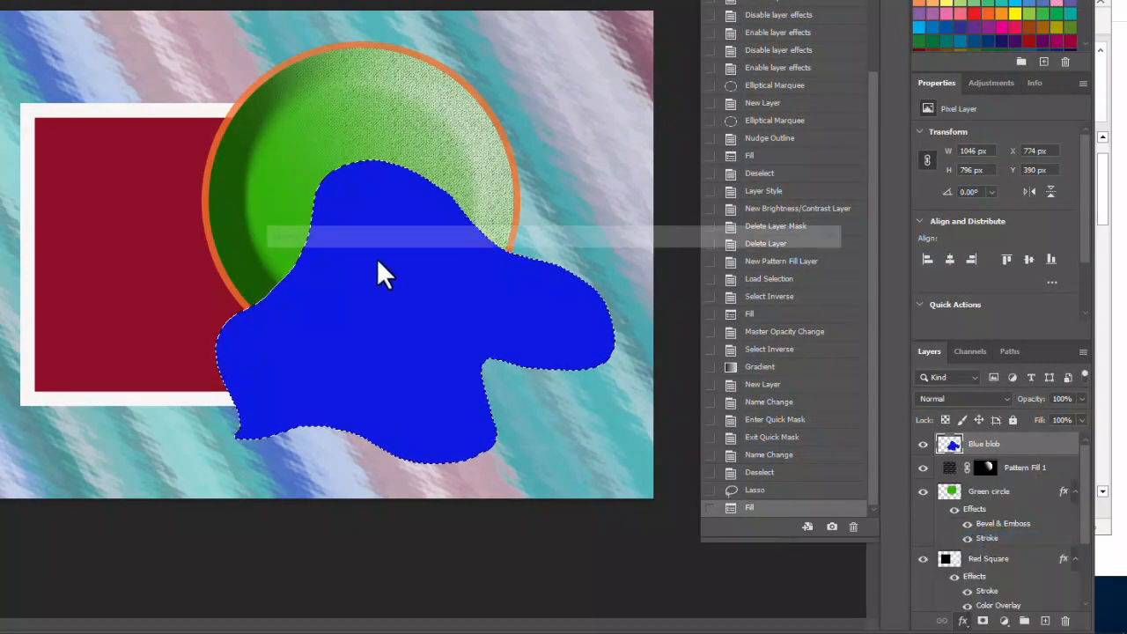
pyautogui.moveTo(499, 225); pyautogui.dragTo(730, 221)
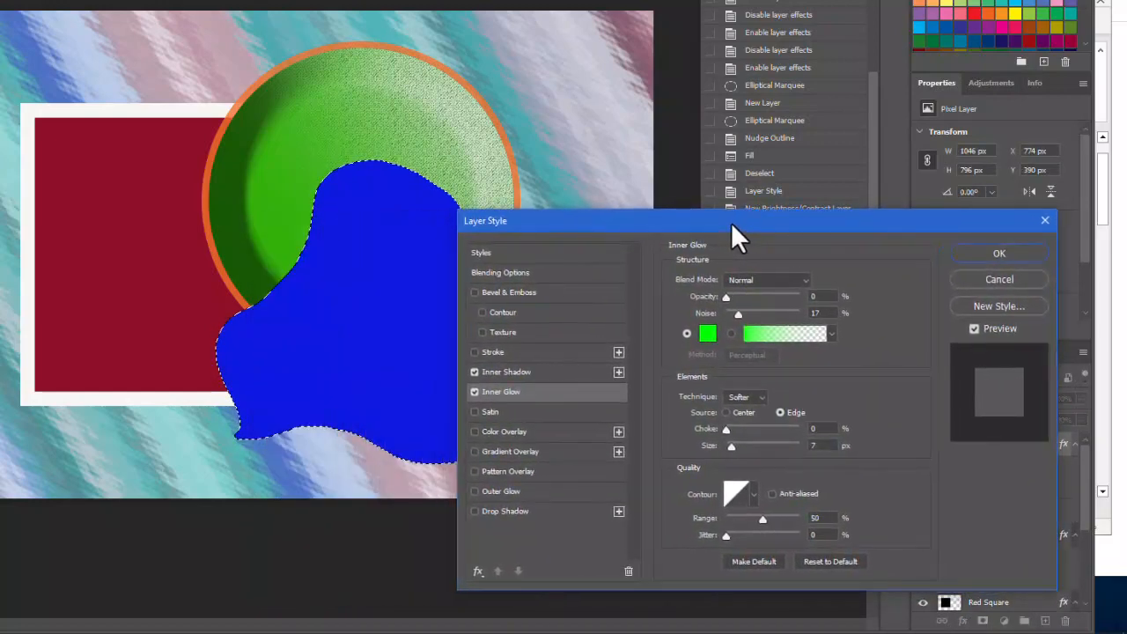
pyautogui.click(707, 337)
pyautogui.click(573, 453)
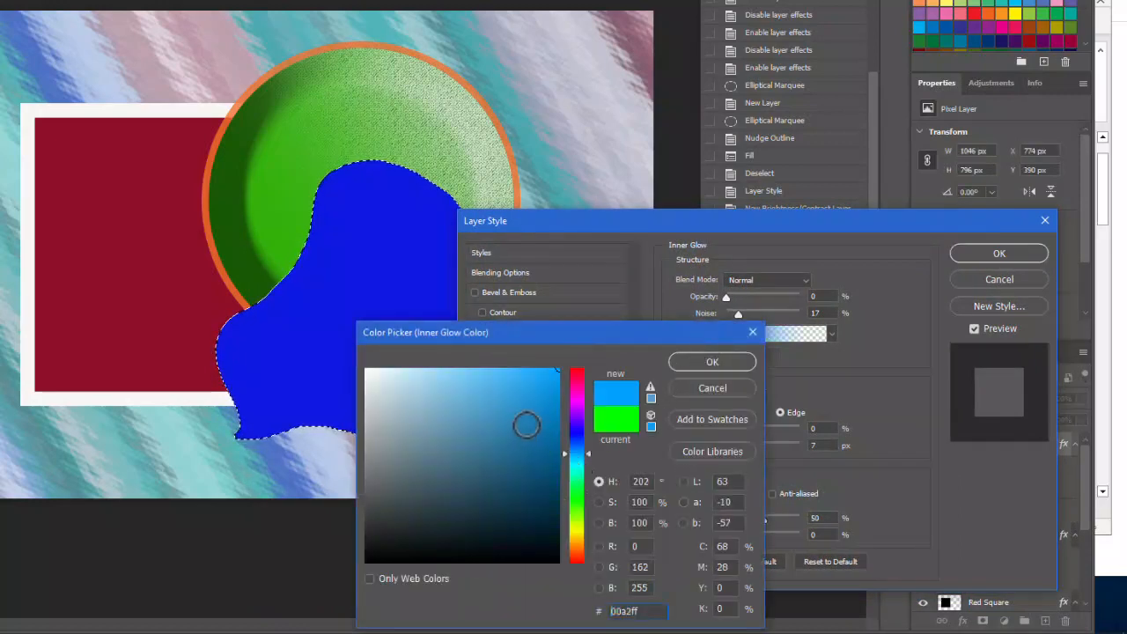
pyautogui.click(529, 404)
pyautogui.moveTo(509, 384)
pyautogui.mouseDown()
pyautogui.moveTo(555, 378)
pyautogui.moveTo(518, 379)
pyautogui.mouseUp()
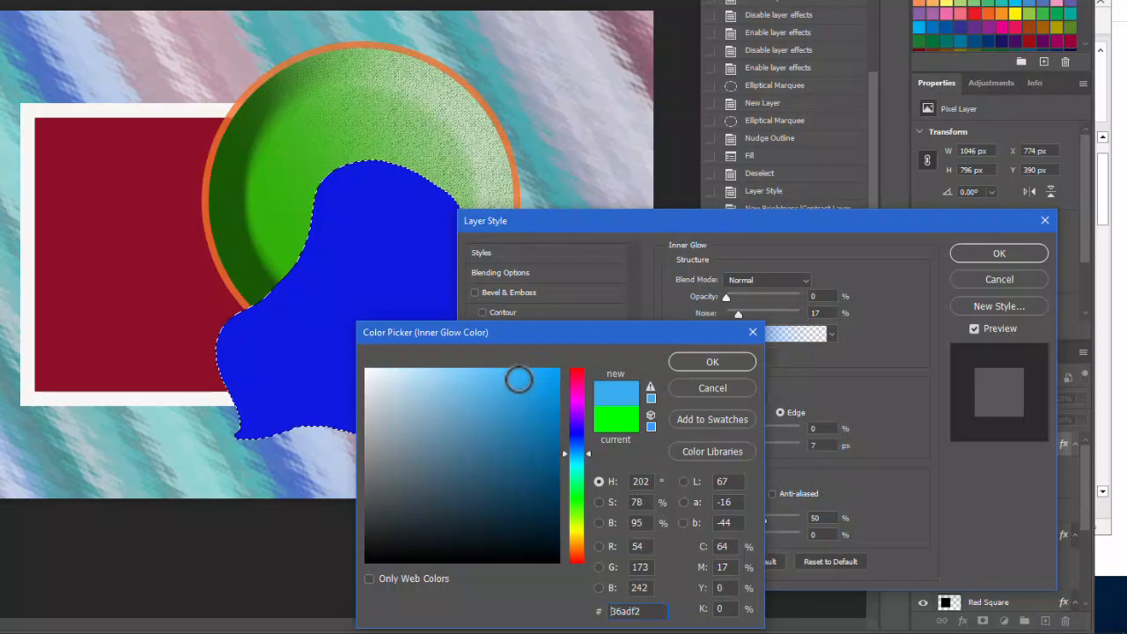
pyautogui.click(698, 361)
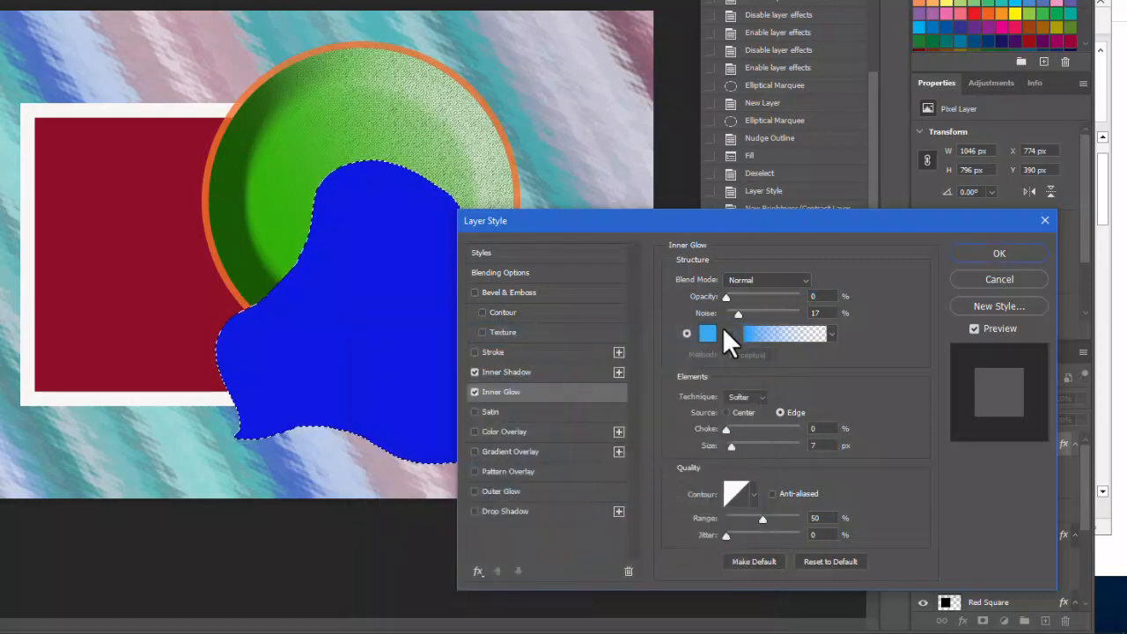
# Step: Set the Inner Glow to 45% opacity, 54% noise, 23% choke and 139 px size
pyautogui.moveTo(728, 299); pyautogui.dragTo(755, 306)
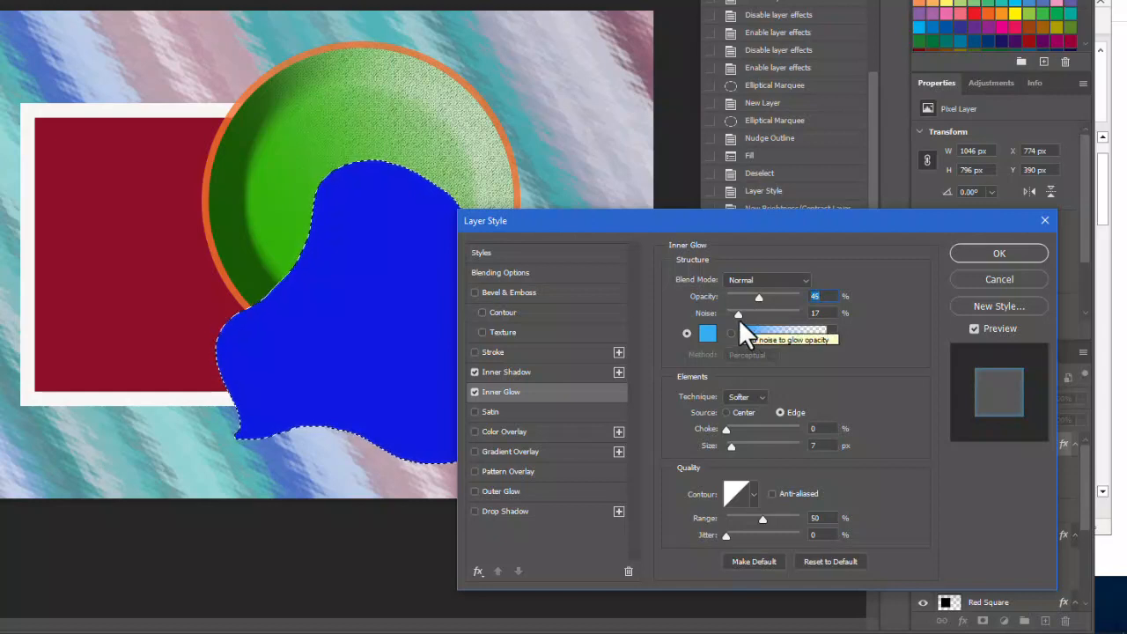
pyautogui.moveTo(738, 316); pyautogui.dragTo(769, 315)
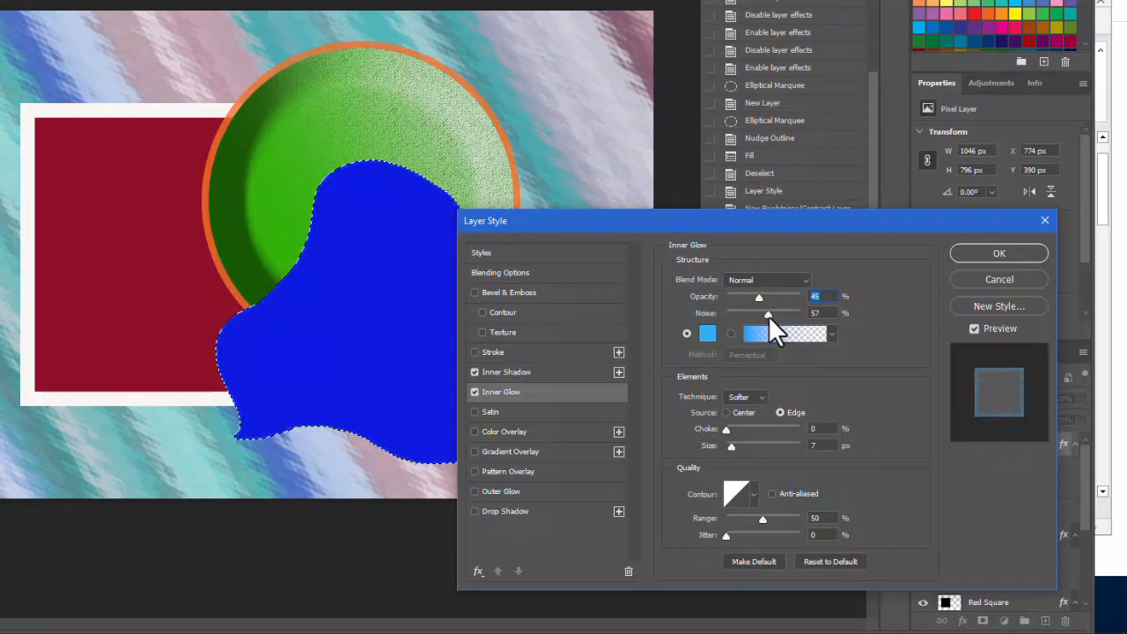
pyautogui.moveTo(768, 316); pyautogui.dragTo(766, 315)
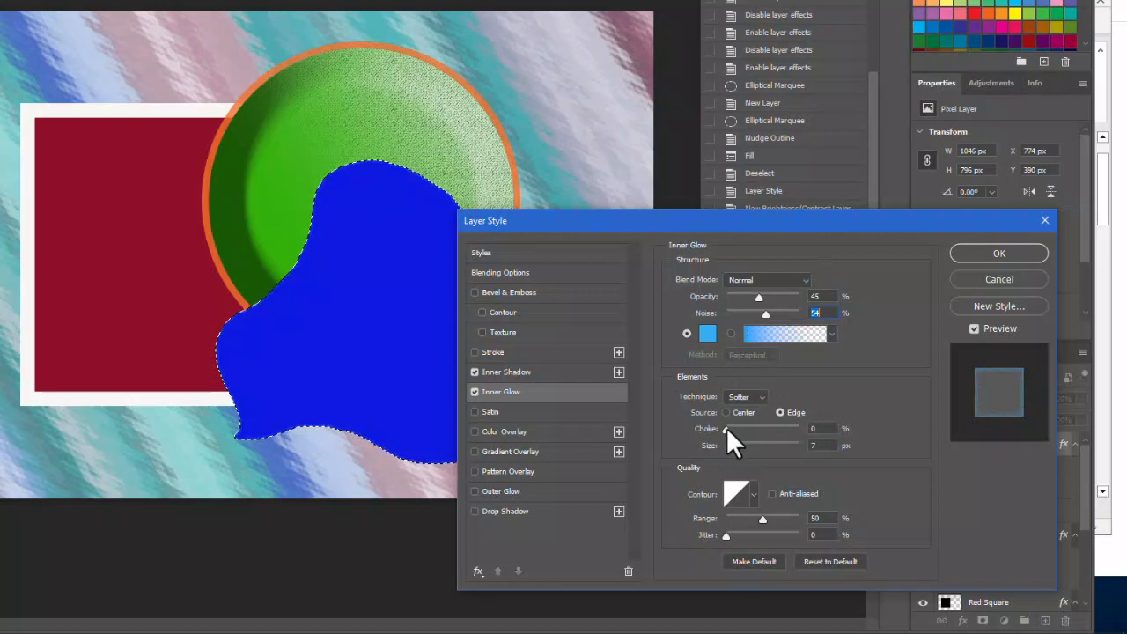
pyautogui.moveTo(729, 428); pyautogui.dragTo(769, 441)
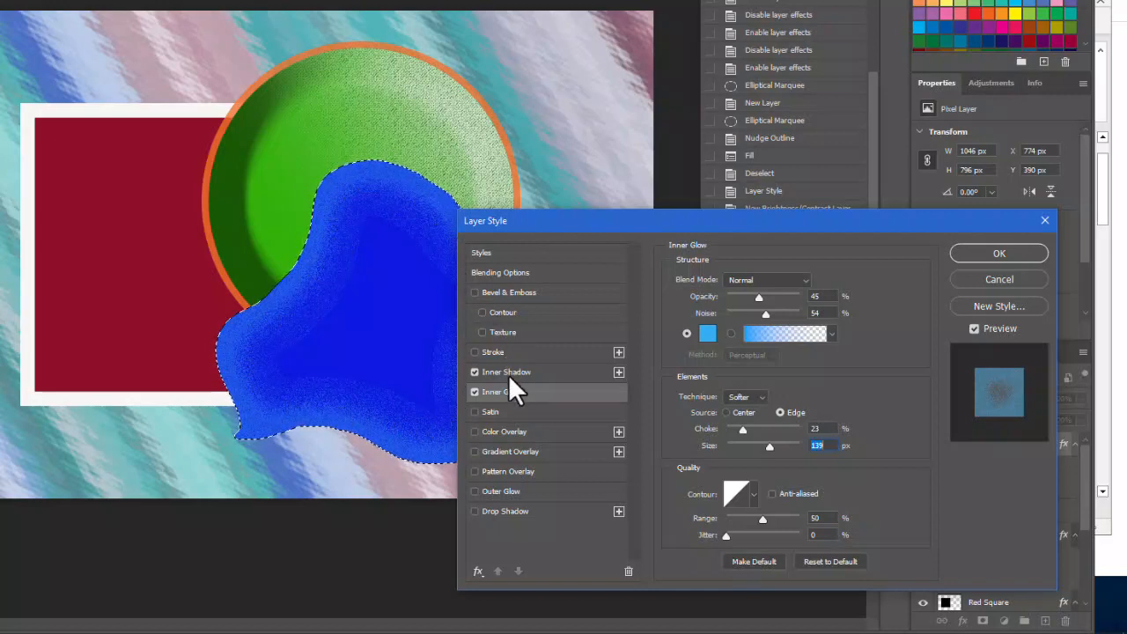
# Step: Add a Drop Shadow to the blob with 67% opacity, 35 px distance, 11% spread and 27 px size, and apply the layer style
pyautogui.click(513, 516)
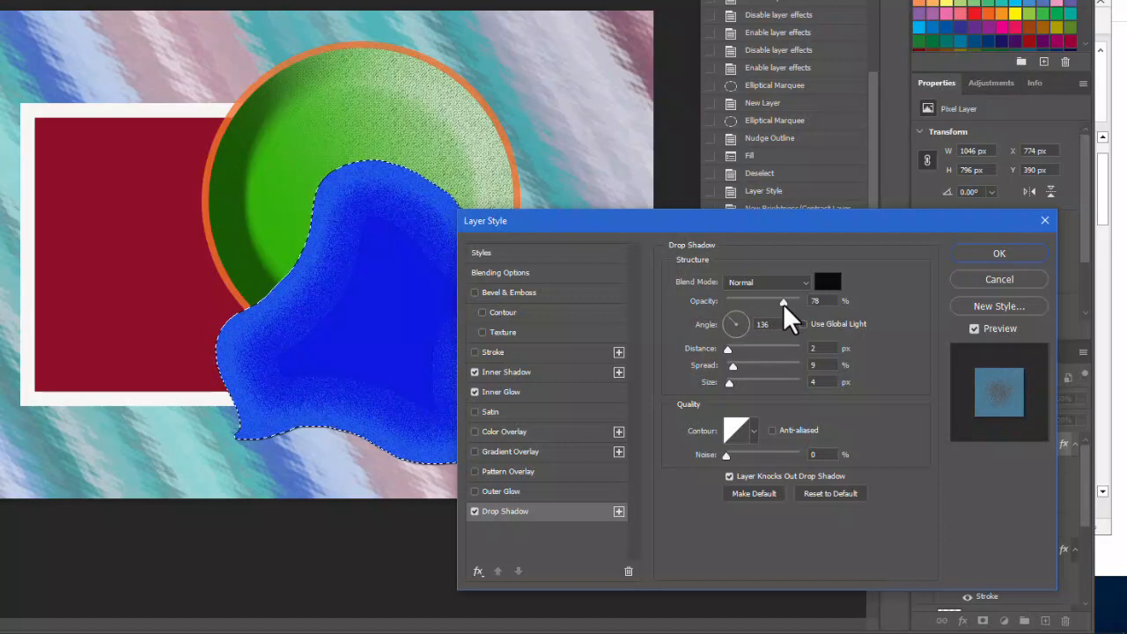
pyautogui.moveTo(782, 304); pyautogui.dragTo(781, 302)
pyautogui.moveTo(777, 303); pyautogui.dragTo(775, 304)
pyautogui.moveTo(724, 351); pyautogui.dragTo(739, 383)
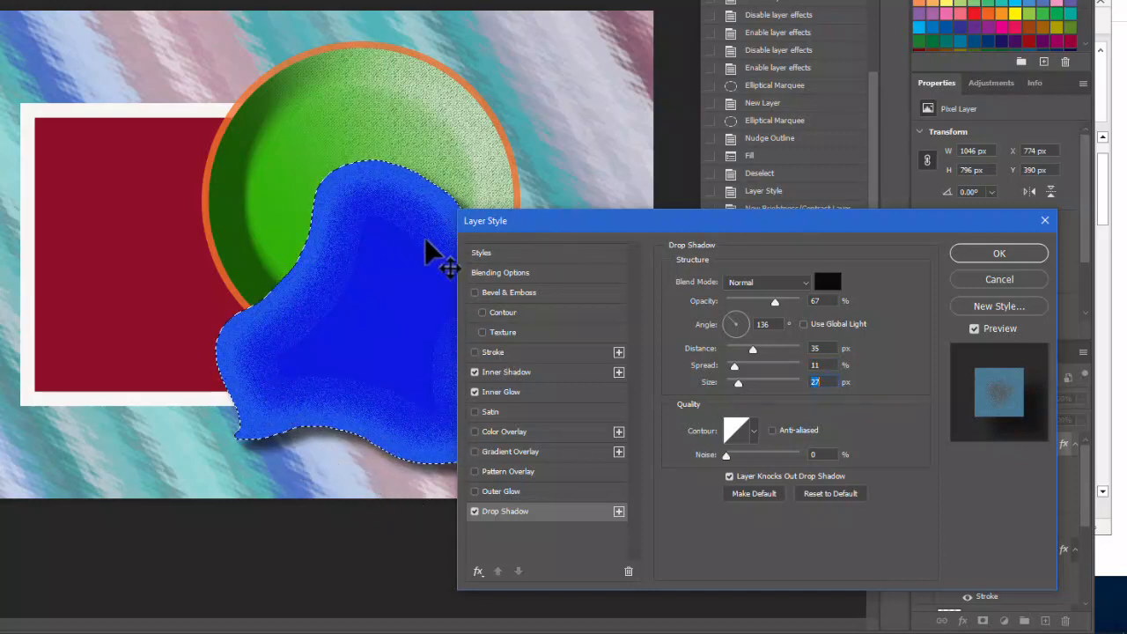
pyautogui.click(989, 251)
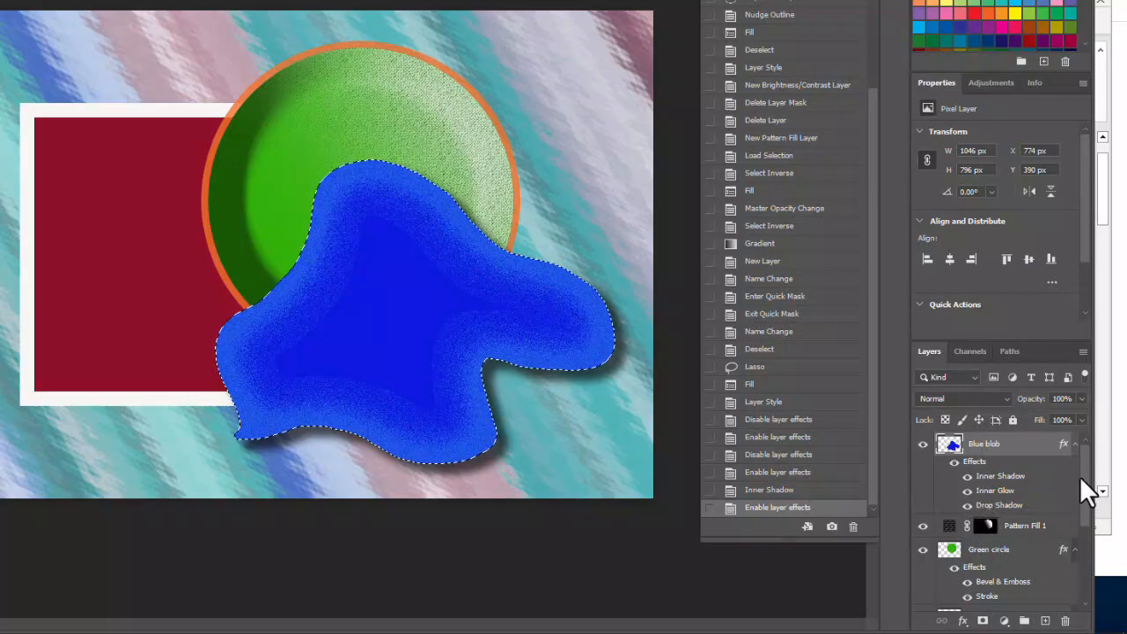
# Step: Group the Blue blob, Pattern Fill 1, Green circle and Red Square layers and name the group RGB
pyautogui.moveTo(1086, 484); pyautogui.dragTo(1091, 518)
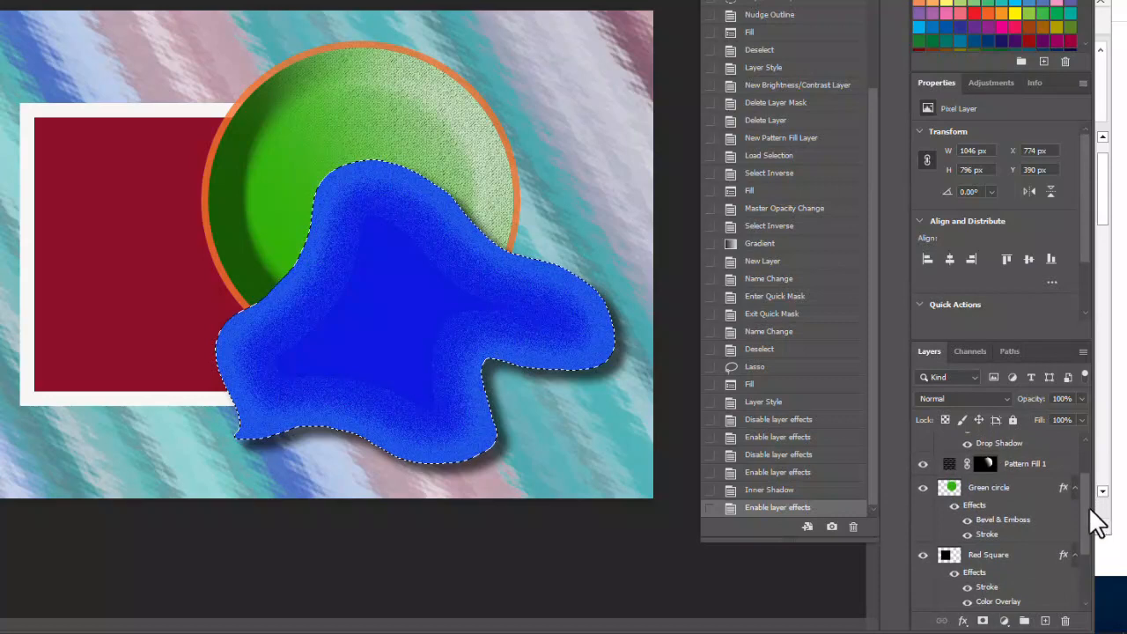
pyautogui.keyDown('ctrl'); pyautogui.click(989, 563); pyautogui.keyUp('ctrl')
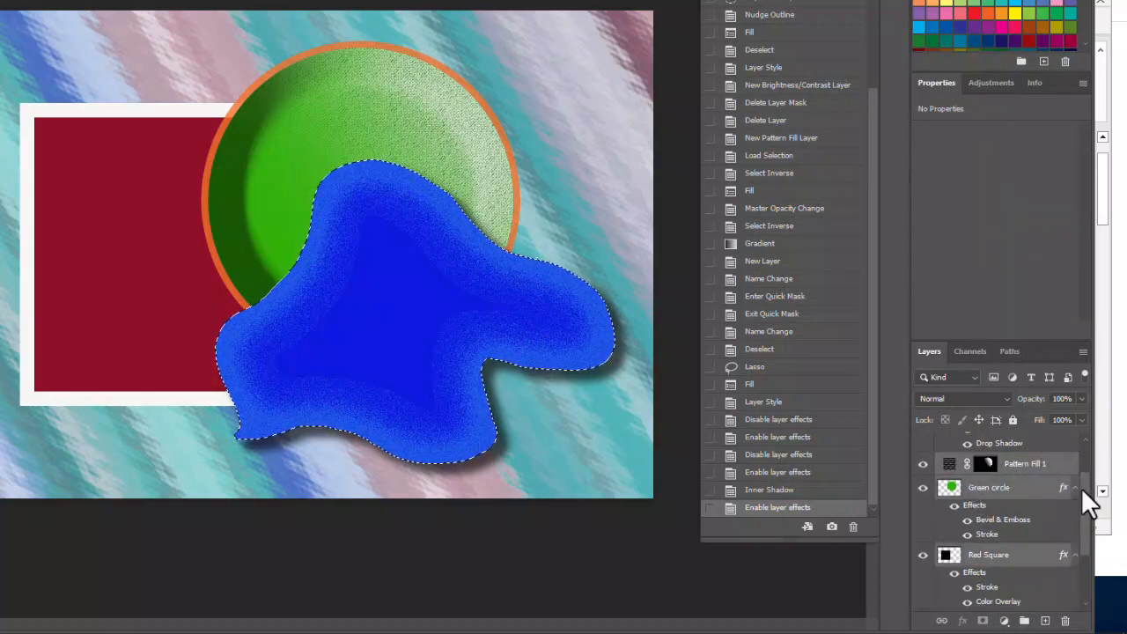
pyautogui.moveTo(1081, 487)
pyautogui.mouseDown()
pyautogui.moveTo(1083, 455)
pyautogui.moveTo(1090, 498)
pyautogui.mouseUp()
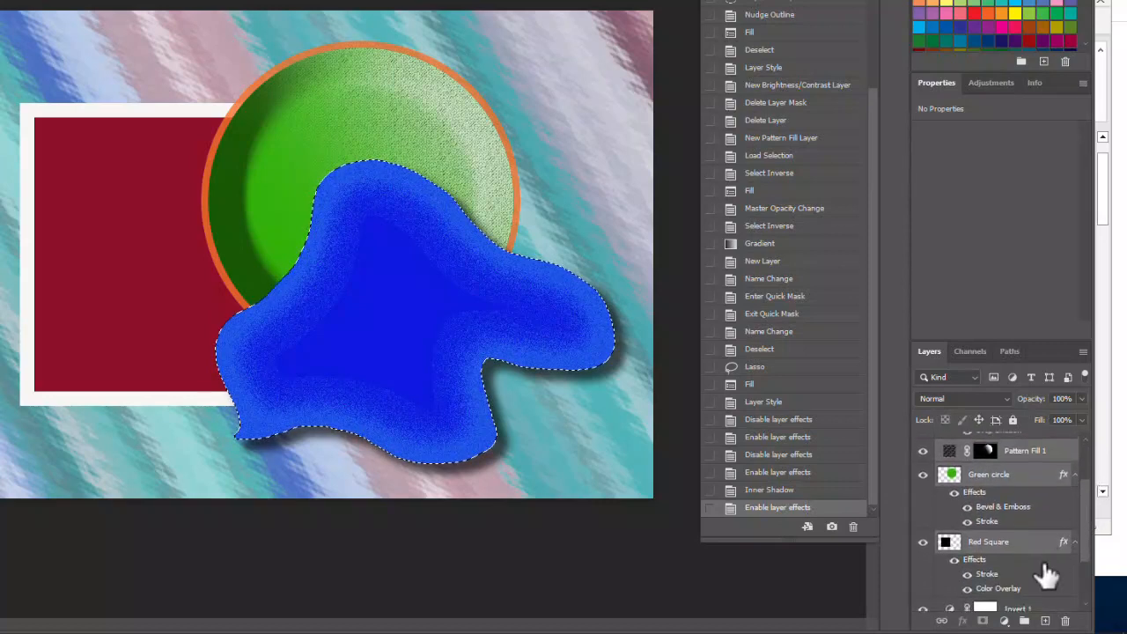
pyautogui.click(1025, 620)
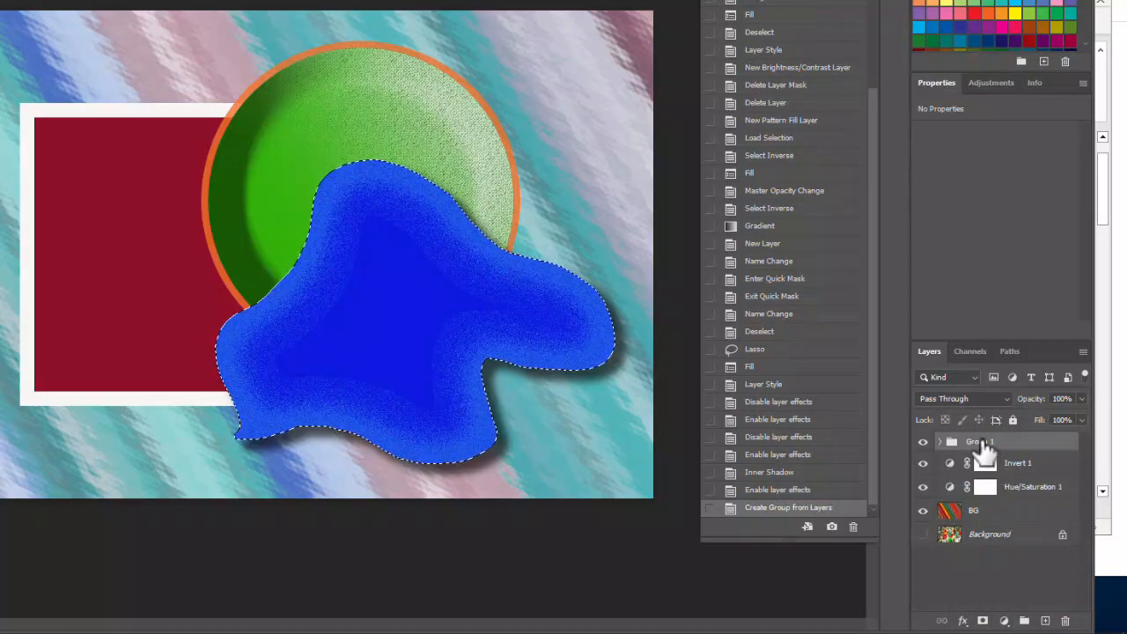
pyautogui.doubleClick(981, 442)
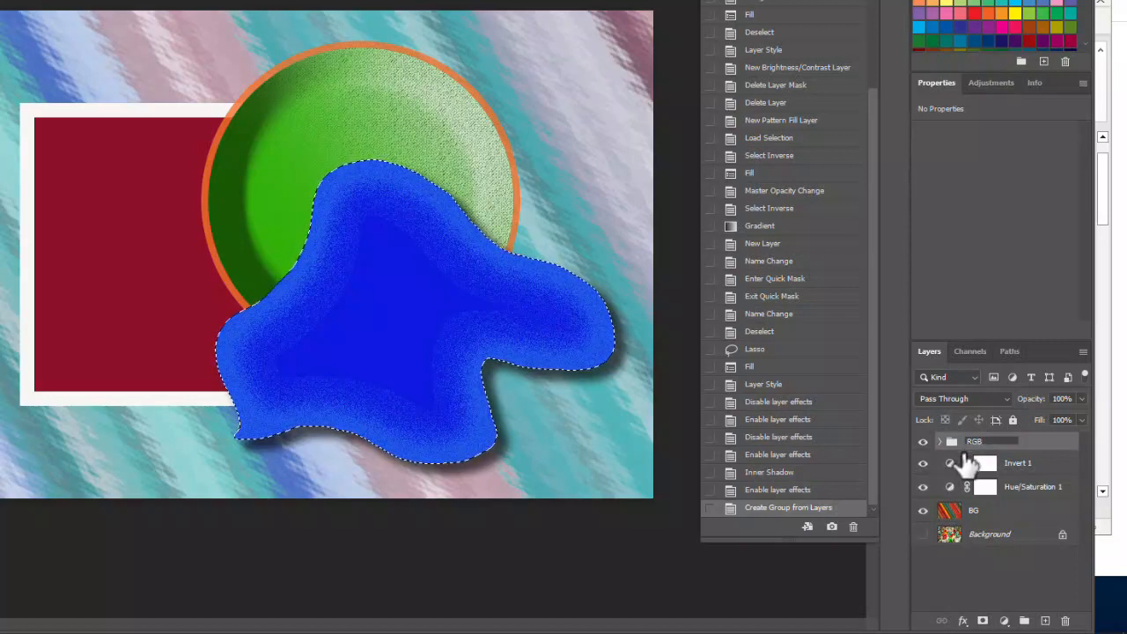
# Step: Group the BG, Hue/Saturation 1 and Invert 1 layers and name the group my canvas
pyautogui.click(1003, 514)
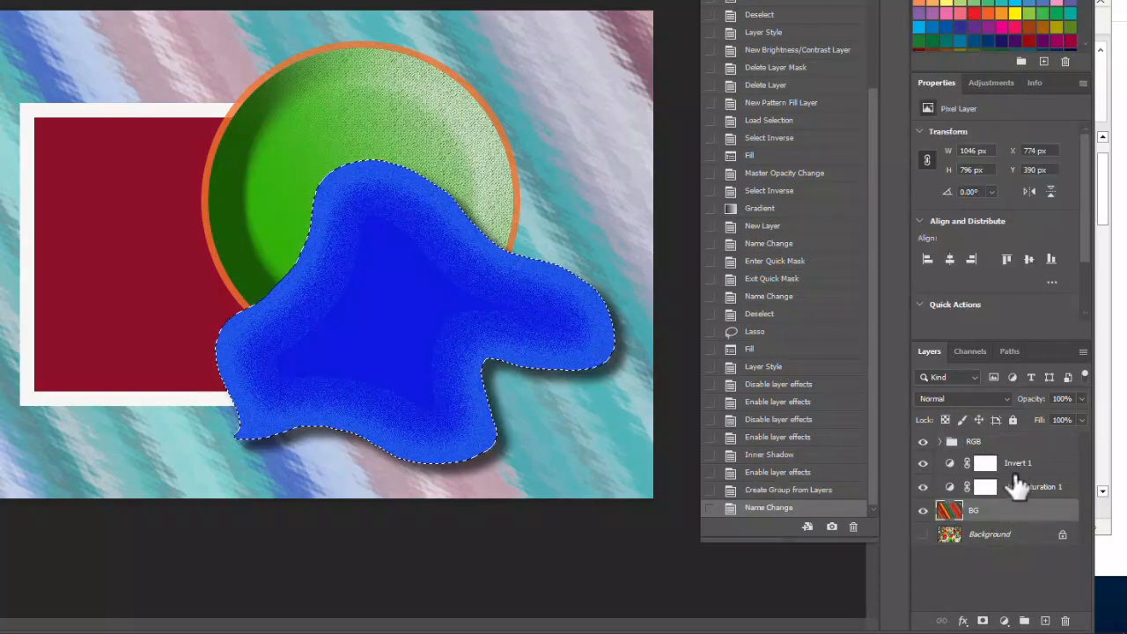
pyautogui.keyDown('shift'); pyautogui.click(1018, 470); pyautogui.keyUp('shift')
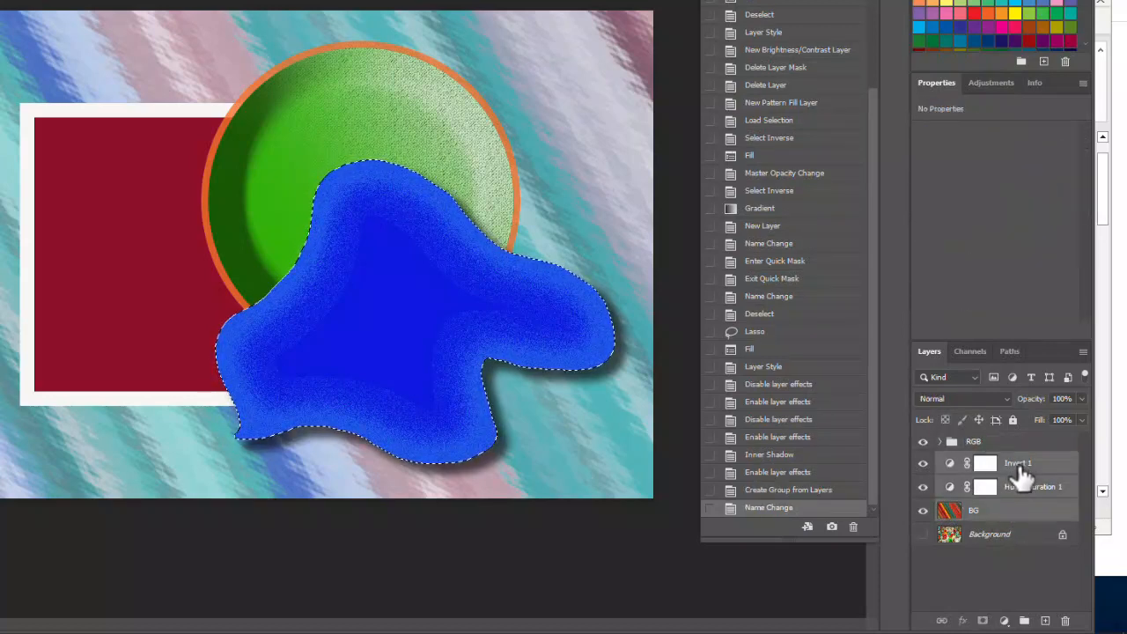
pyautogui.click(1024, 621)
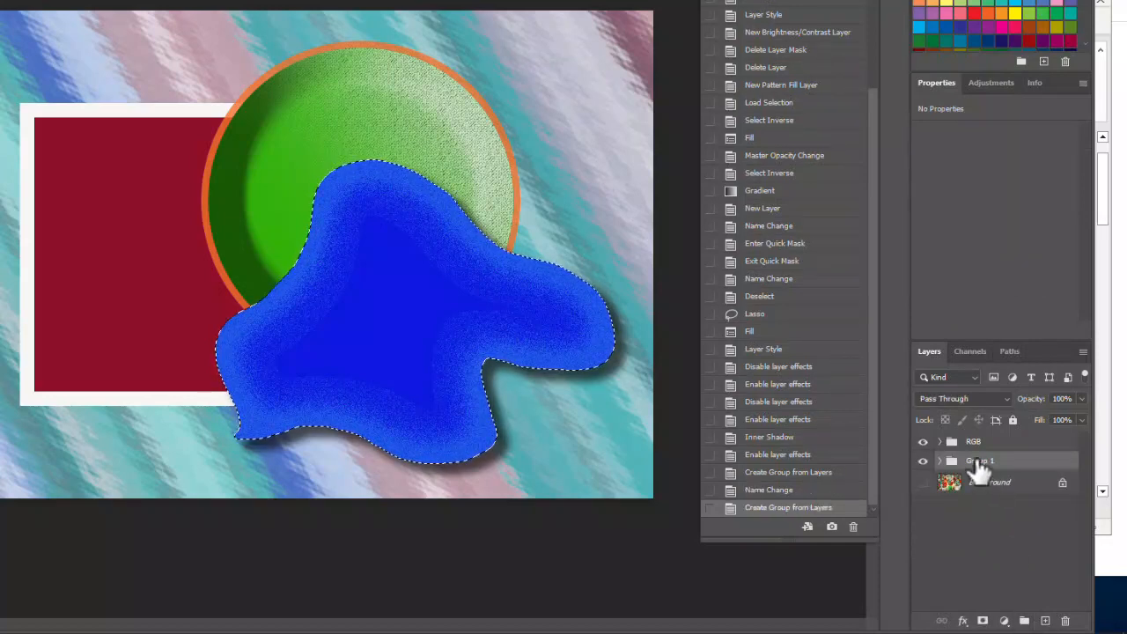
pyautogui.doubleClick(979, 461)
pyautogui.click(1017, 543)
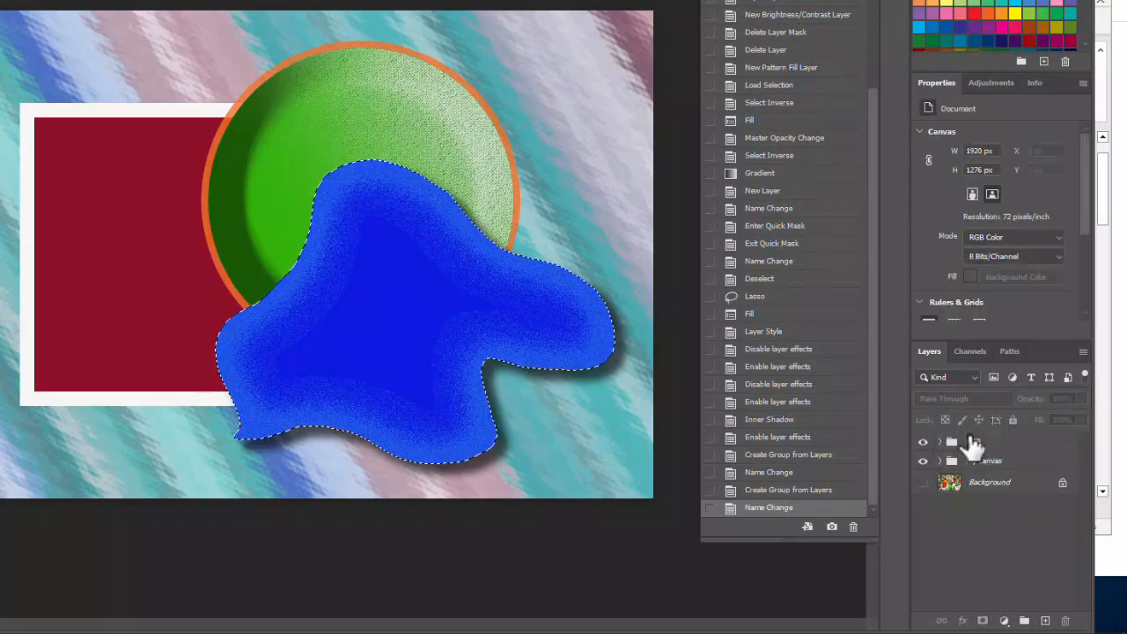
# Step: Add a new layer above the RGB group and name it Yellow rod
pyautogui.click(972, 440)
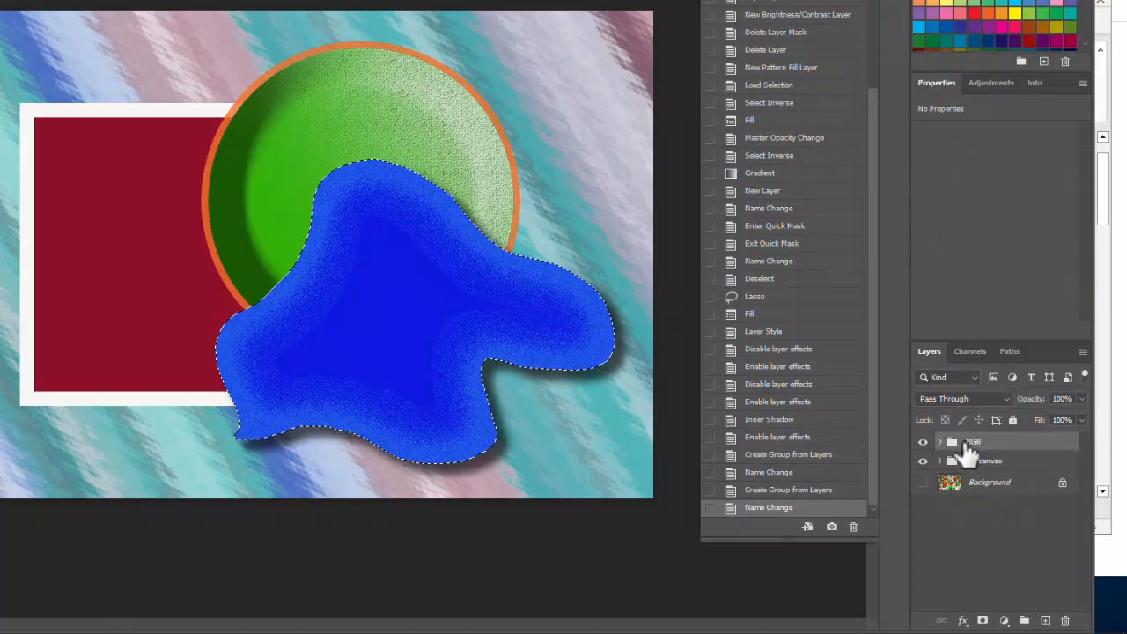
pyautogui.click(1045, 621)
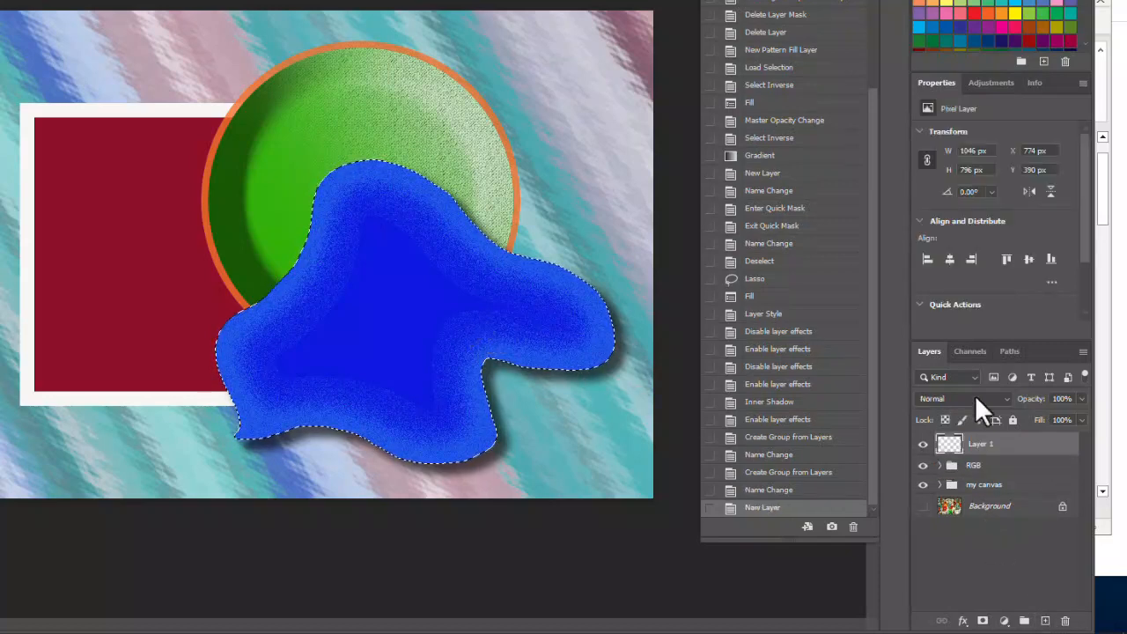
pyautogui.doubleClick(991, 444)
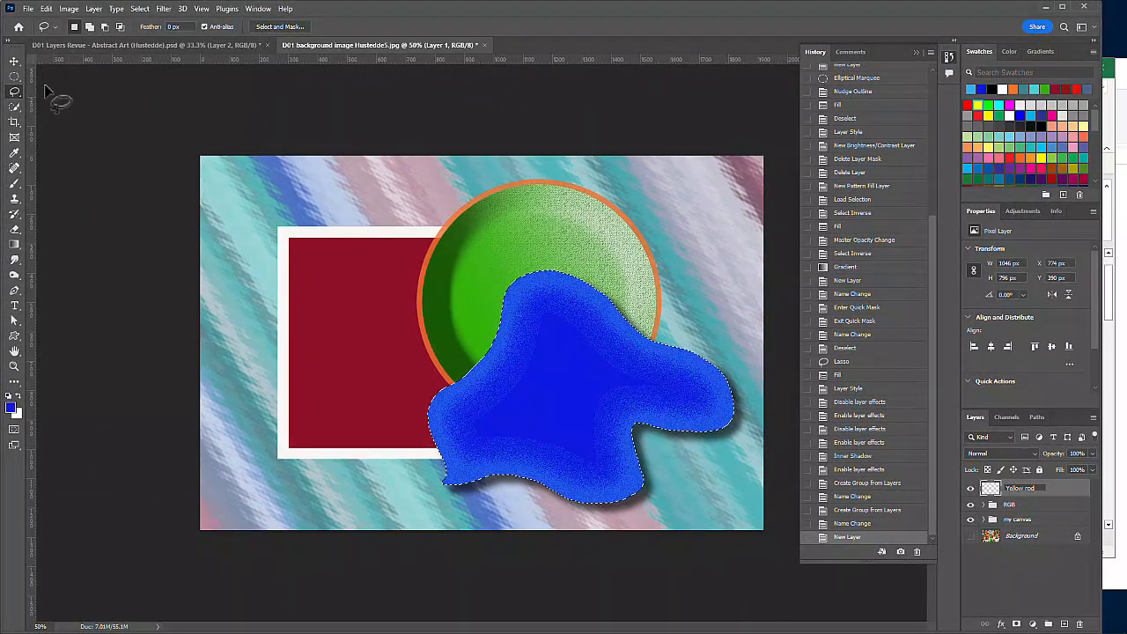
# Step: Make a thin rectangular selection about 1668 by 120 px across the square and circle, and nudge it slightly to the left
pyautogui.click(14, 76)
pyautogui.click(53, 77)
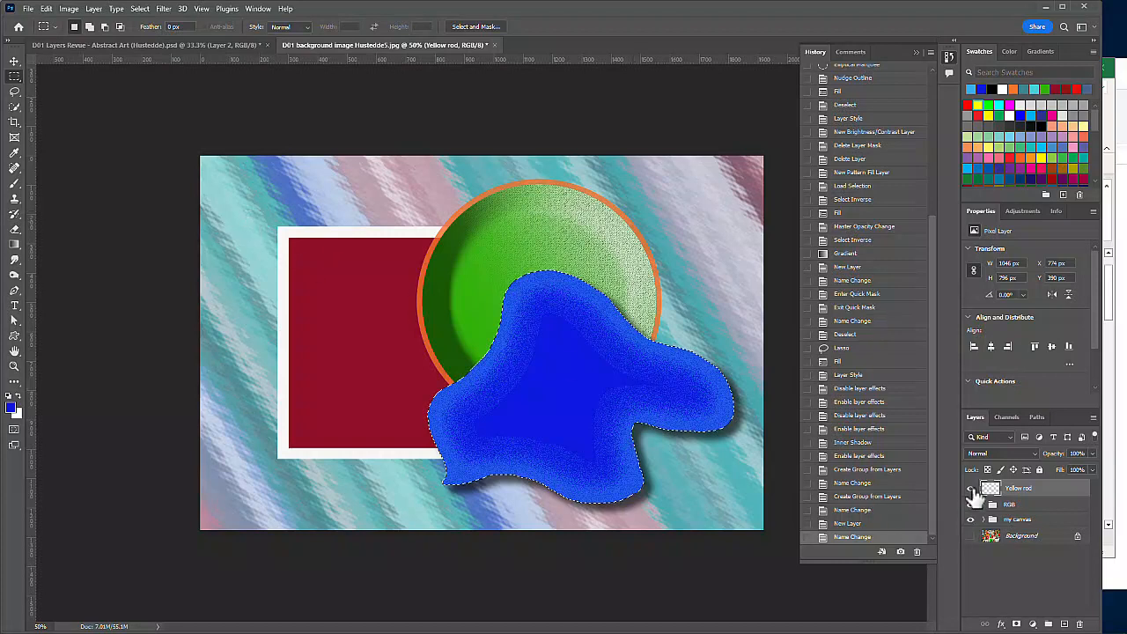
pyautogui.moveTo(262, 251); pyautogui.dragTo(753, 289)
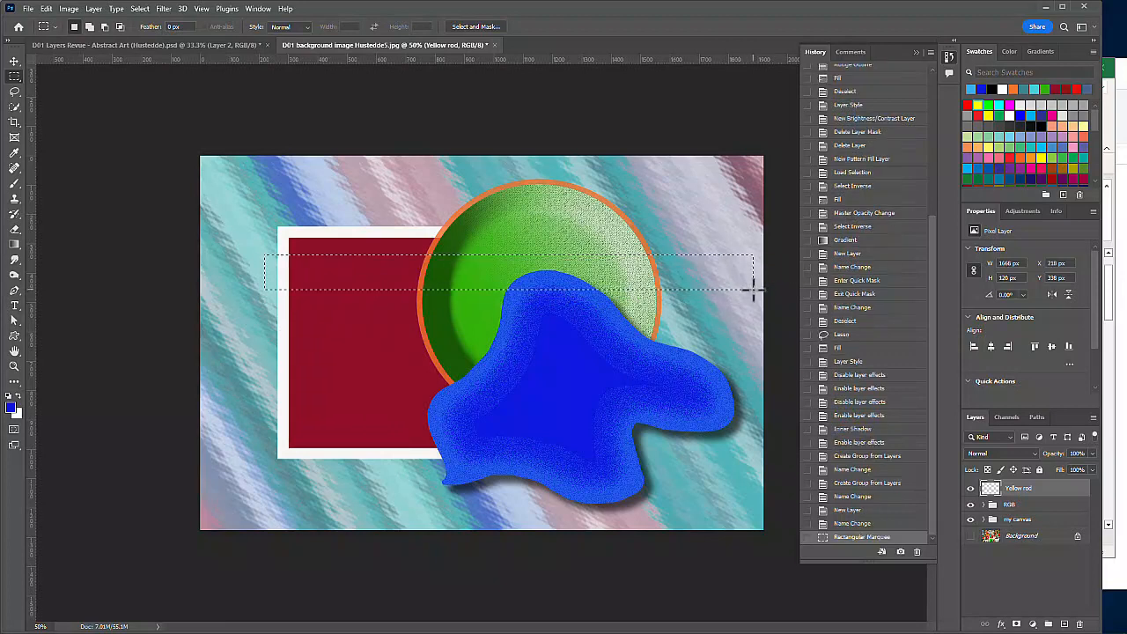
pyautogui.press('Left')
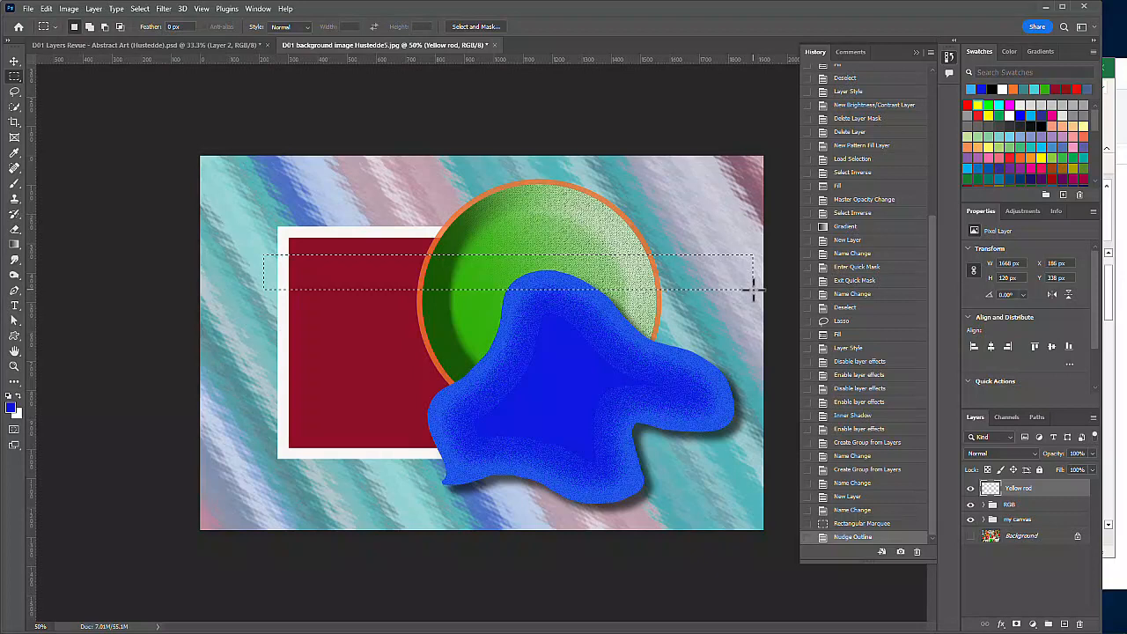
pyautogui.press('Left')
pyautogui.press('Left')
pyautogui.press('Left')
pyautogui.press('Left')
pyautogui.press('Left')
pyautogui.press('Left')
pyautogui.press('Left')
pyautogui.press('Left')
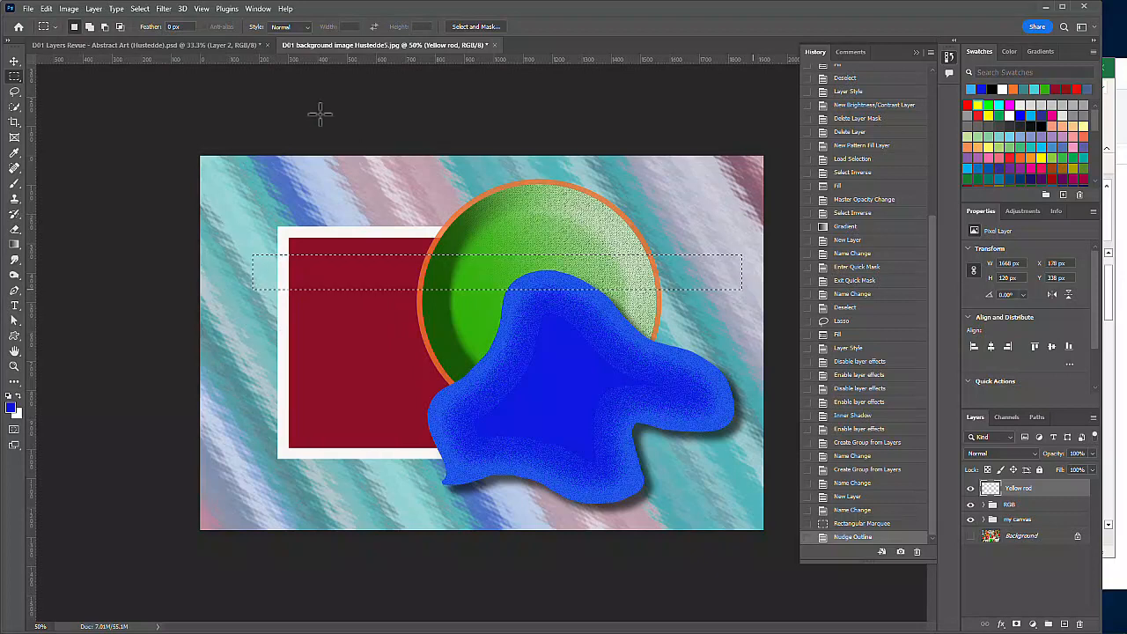
# Step: Rotate the rectangular selection to about -16.9° with Transform Selection and apply the transformation
pyautogui.click(137, 11)
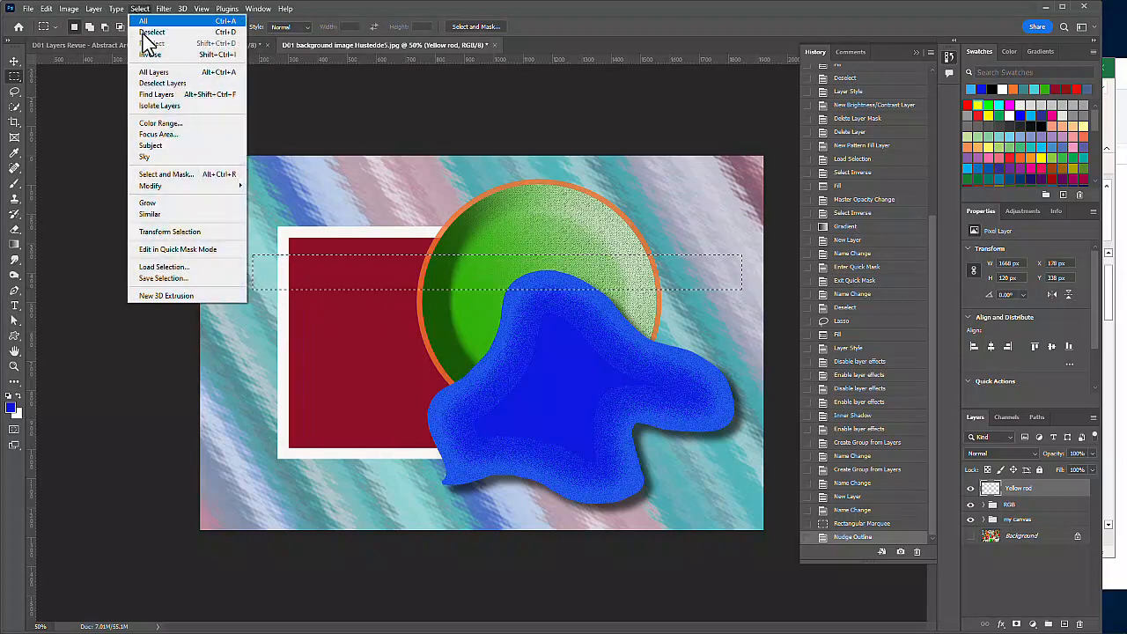
pyautogui.click(161, 229)
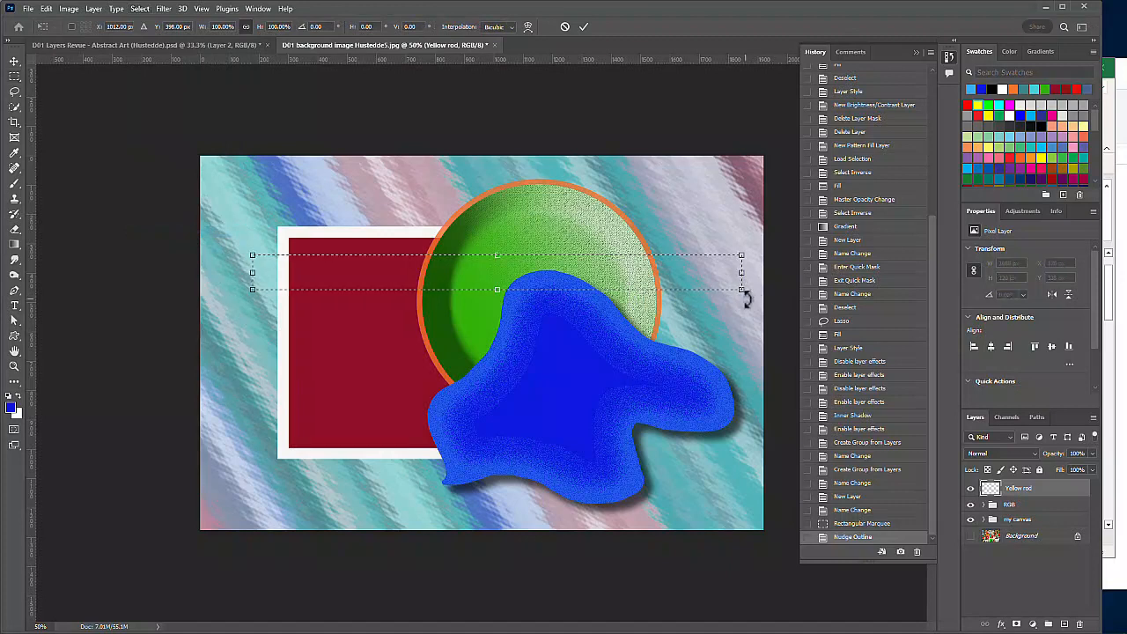
pyautogui.moveTo(745, 295); pyautogui.dragTo(733, 225)
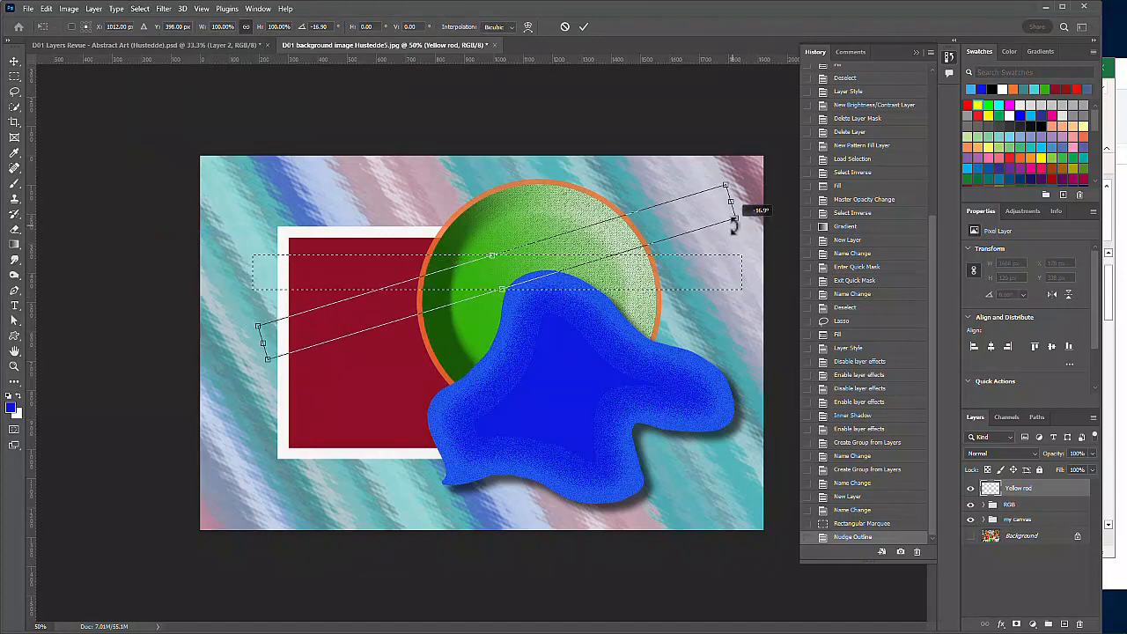
pyautogui.moveTo(733, 225); pyautogui.dragTo(733, 225)
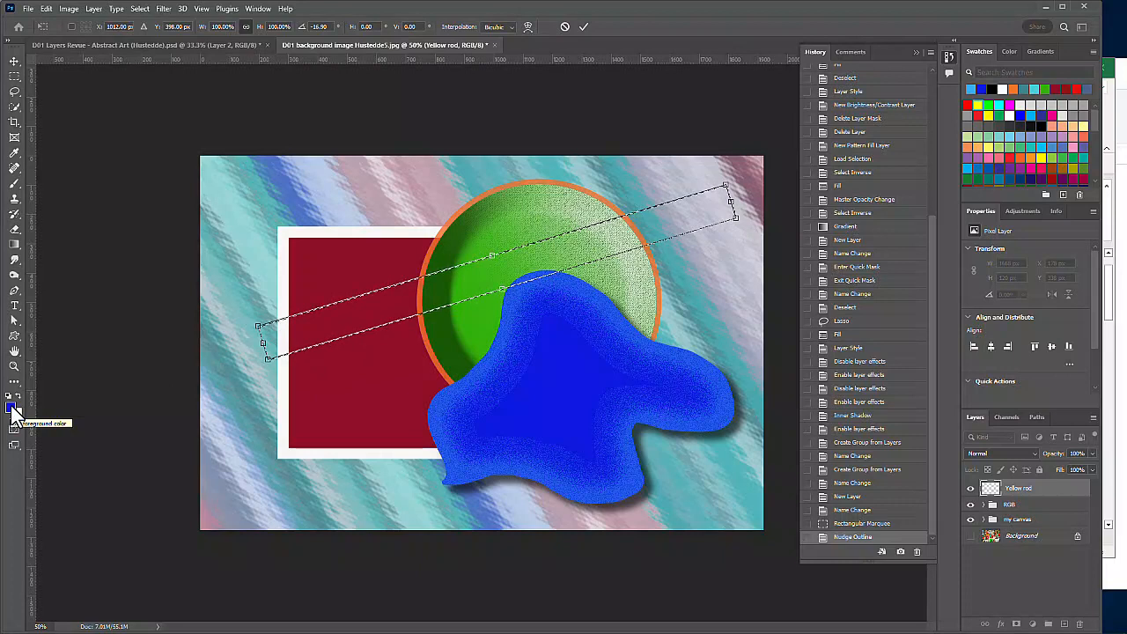
pyautogui.press('Return')
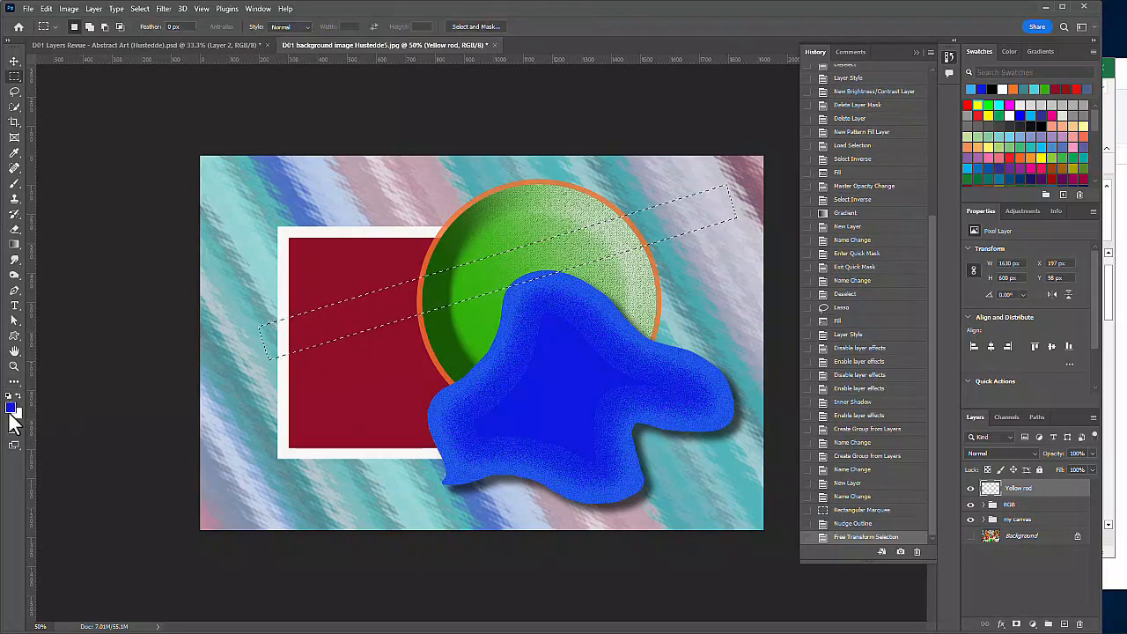
# Step: Set the foreground color to bright yellow dff01d
pyautogui.click(12, 414)
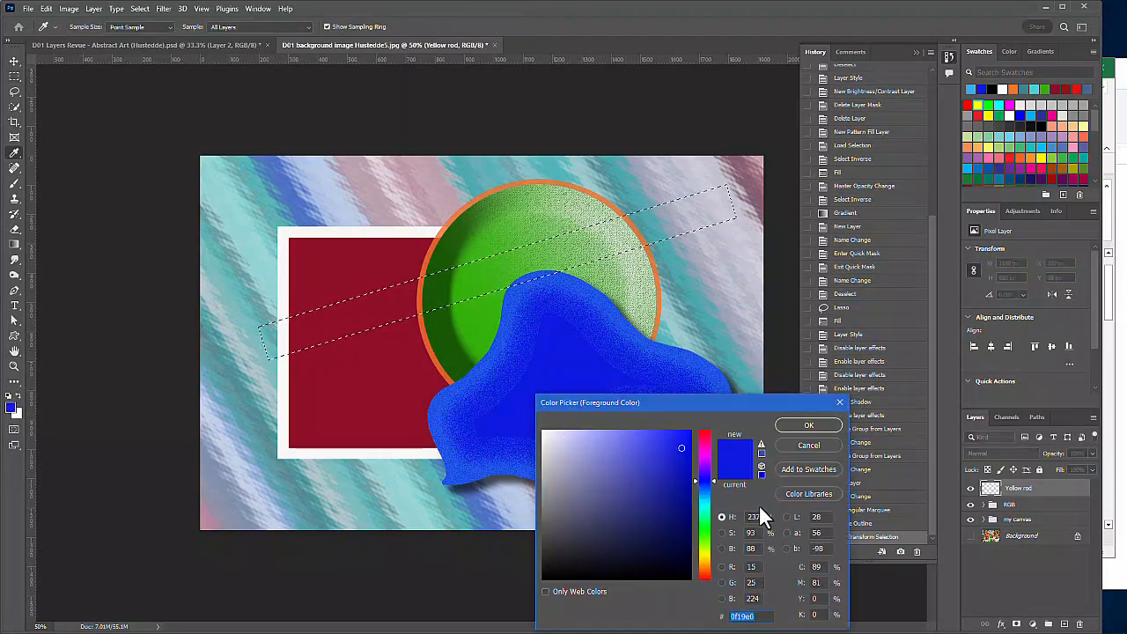
pyautogui.click(704, 552)
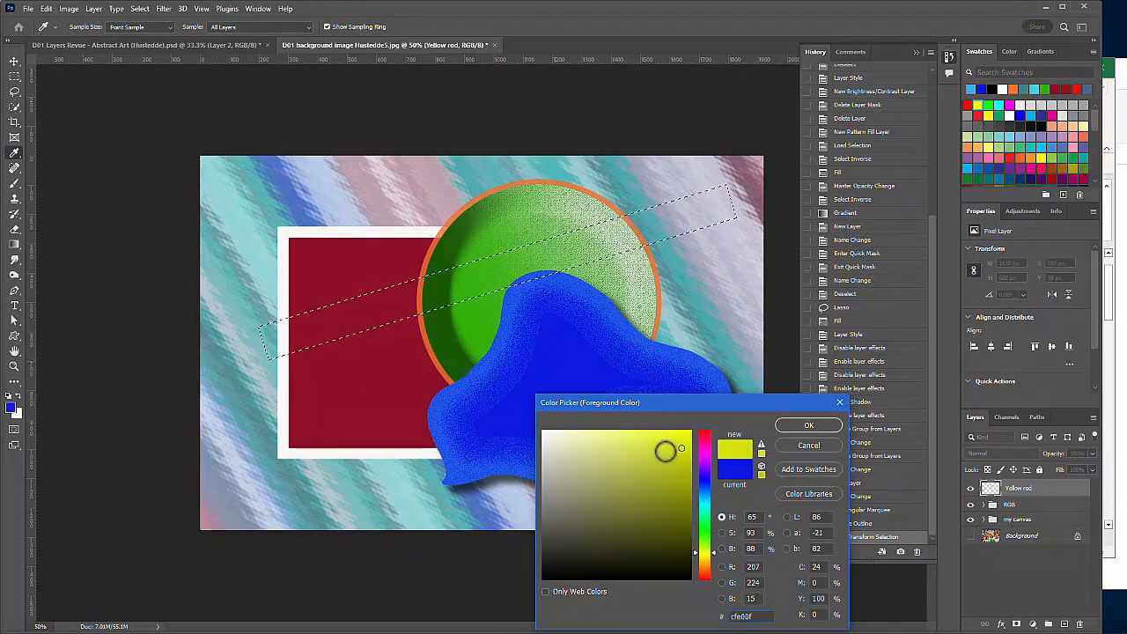
pyautogui.moveTo(665, 451); pyautogui.dragTo(674, 438)
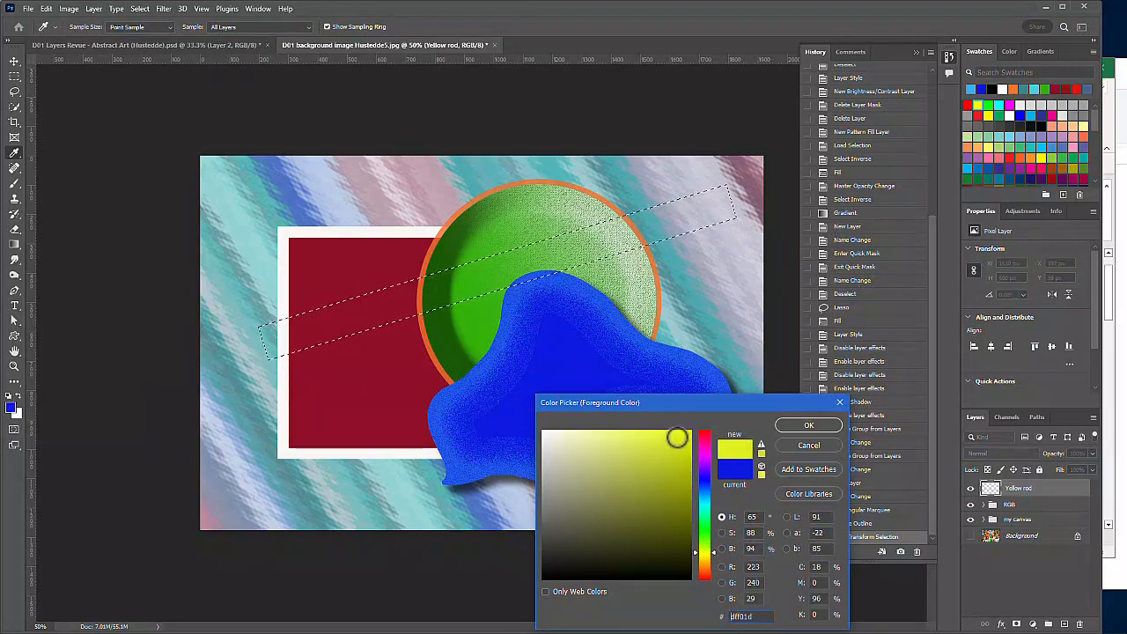
pyautogui.click(808, 426)
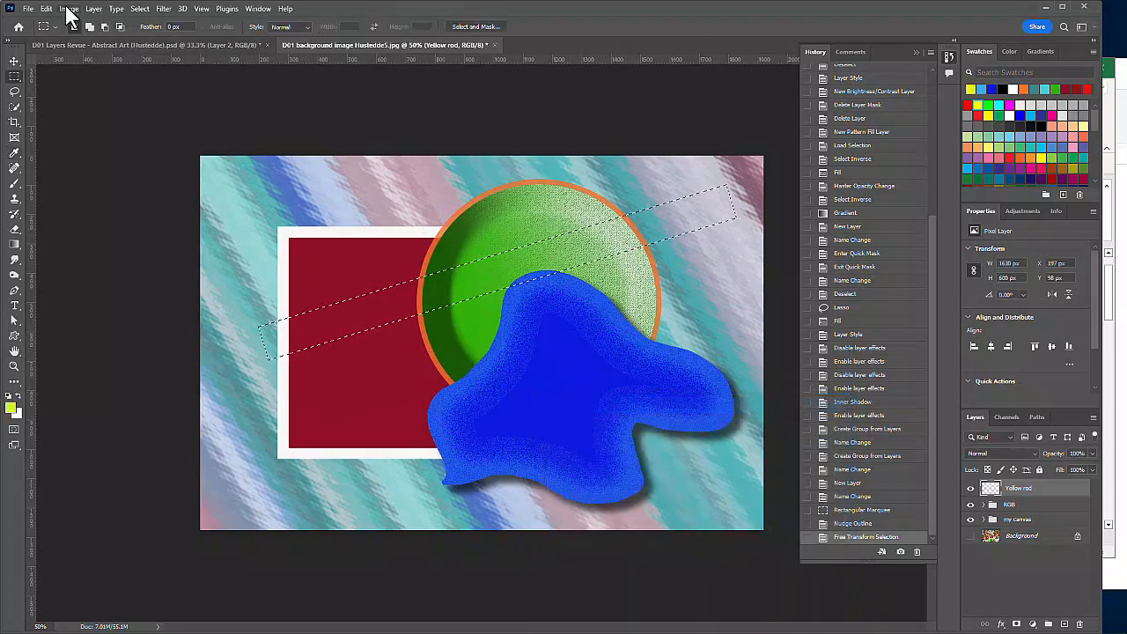
# Step: Fill the slanted selection on the Yellow rod layer with the foreground color in Normal mode at 100% opacity
pyautogui.click(46, 9)
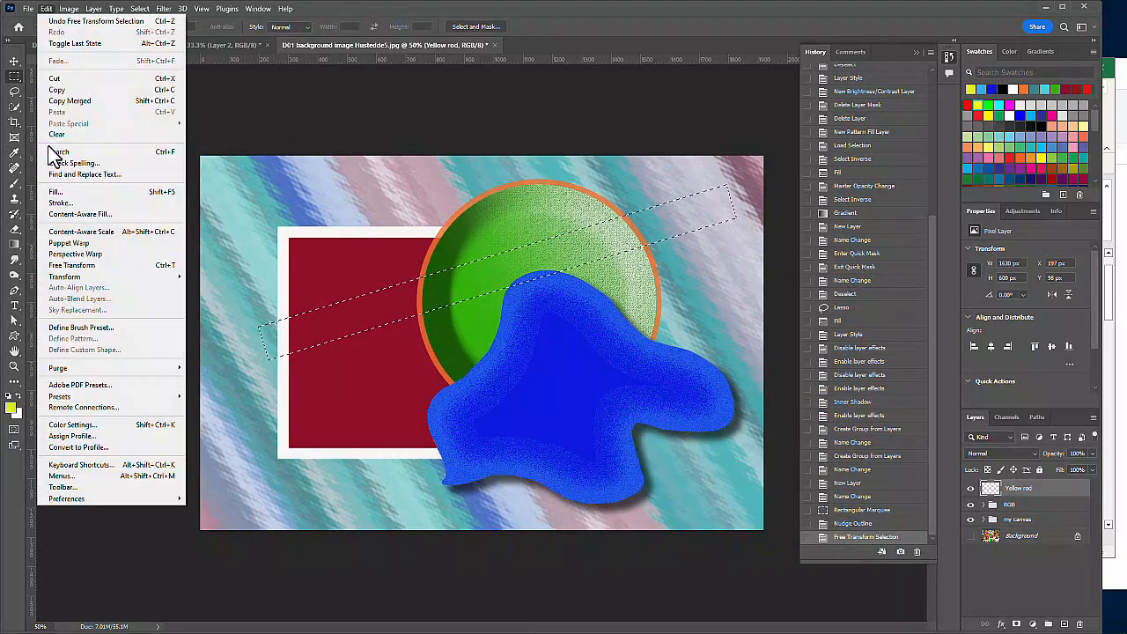
pyautogui.click(50, 193)
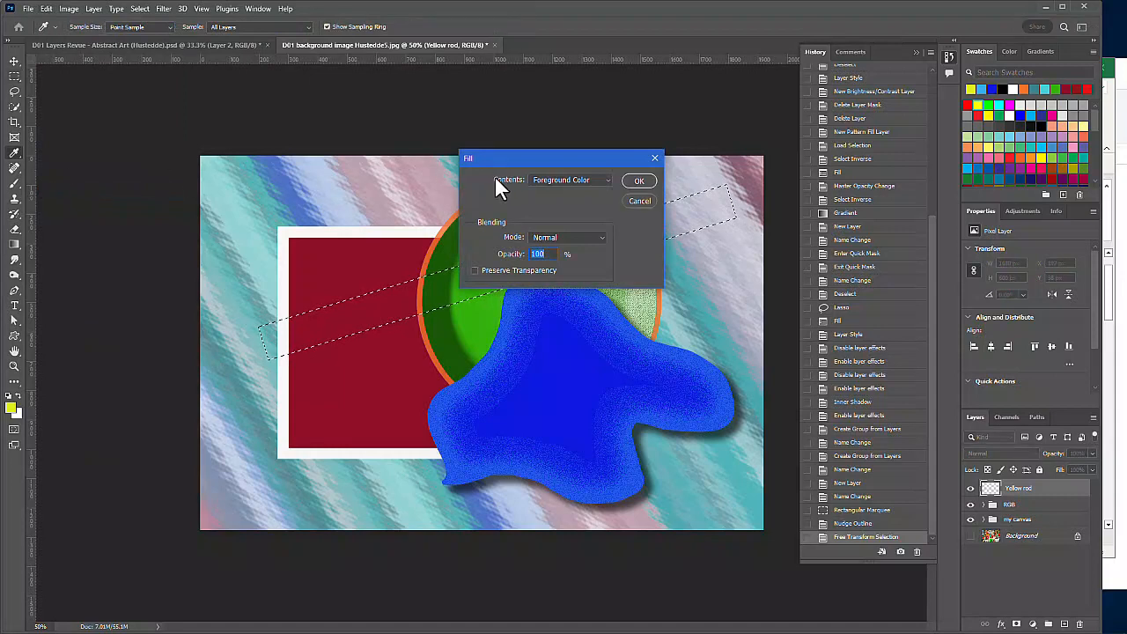
pyautogui.click(639, 181)
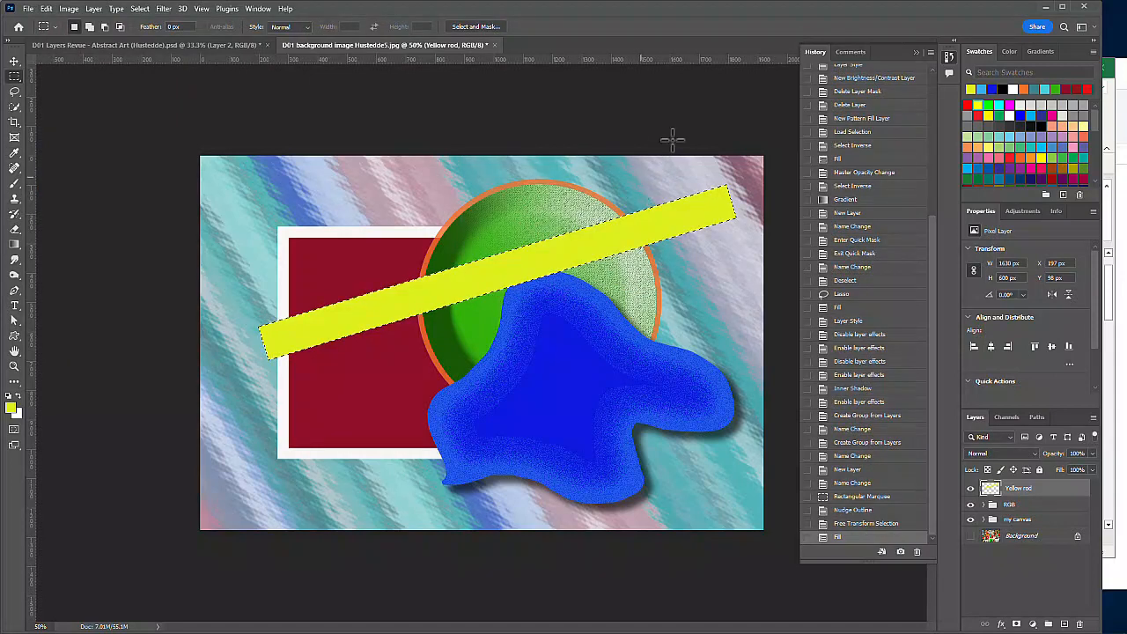
pyautogui.hotkey('ctrl', 'd')
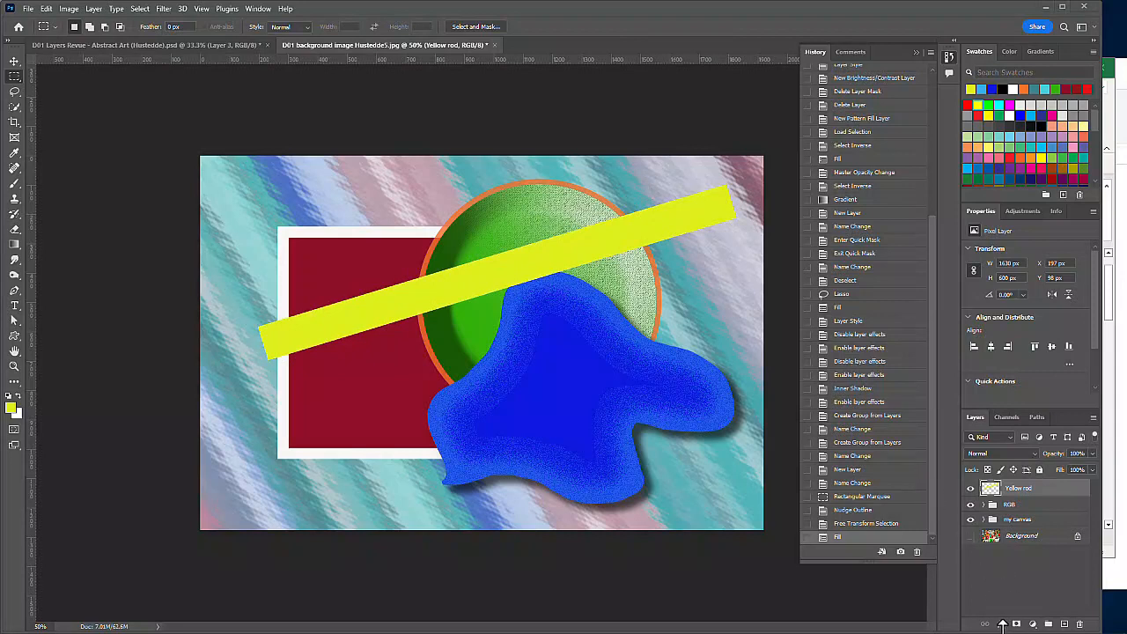
pyautogui.hotkey('ctrl', 'h')
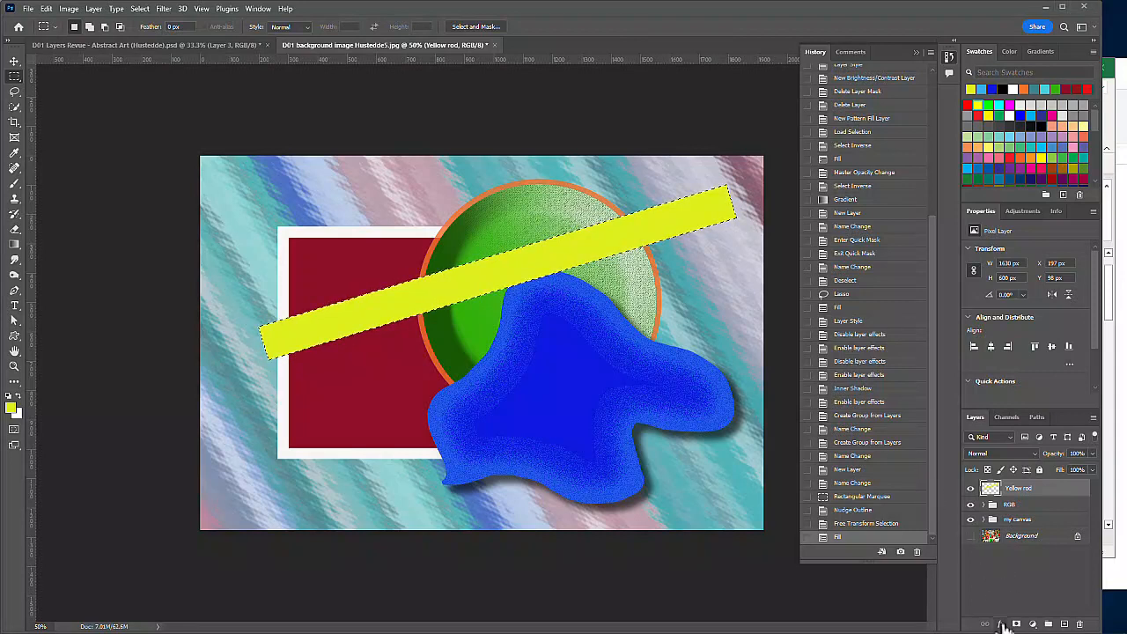
# Step: Apply a Drop Shadow and a Bevel & Emboss Texture to the Yellow rod layer, using a speckled gray pattern for the texture
pyautogui.click(1002, 624)
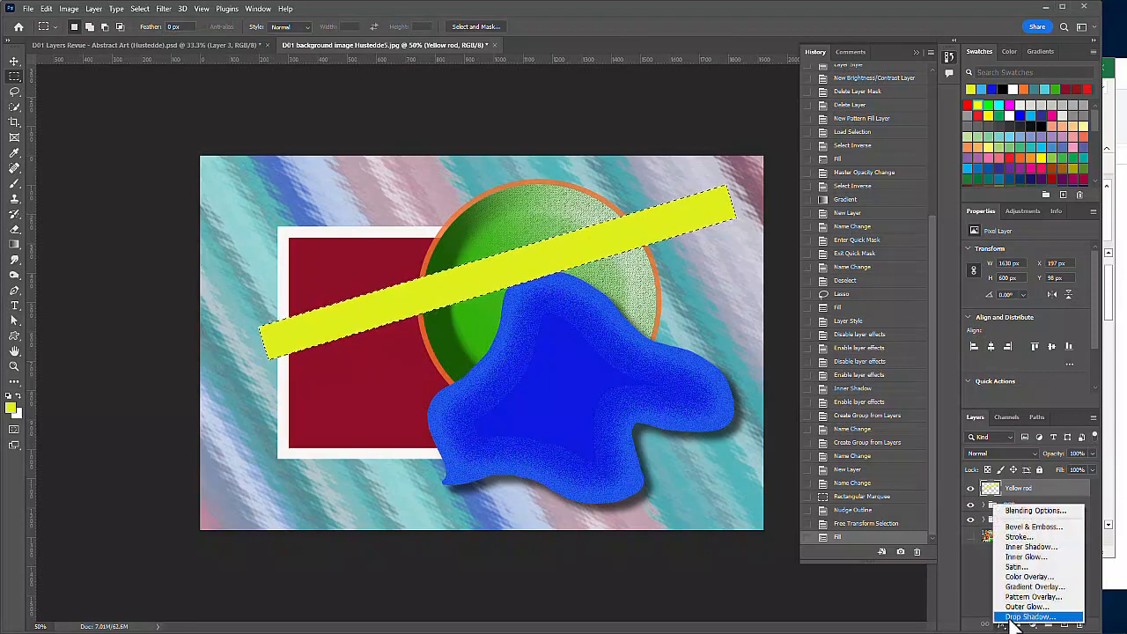
pyautogui.click(661, 392)
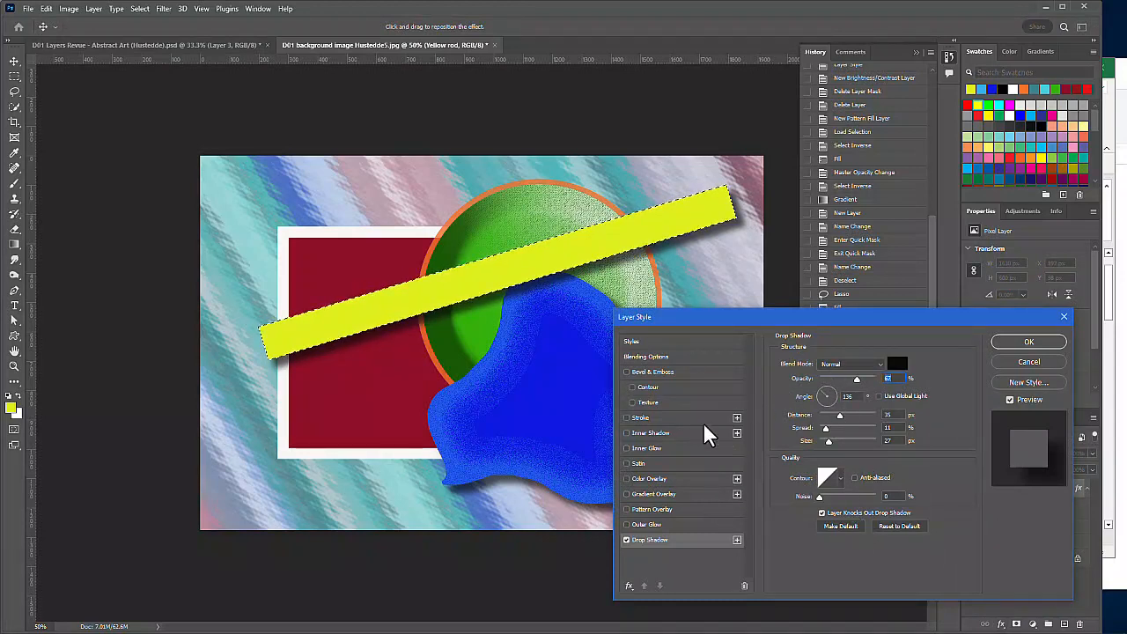
pyautogui.click(632, 402)
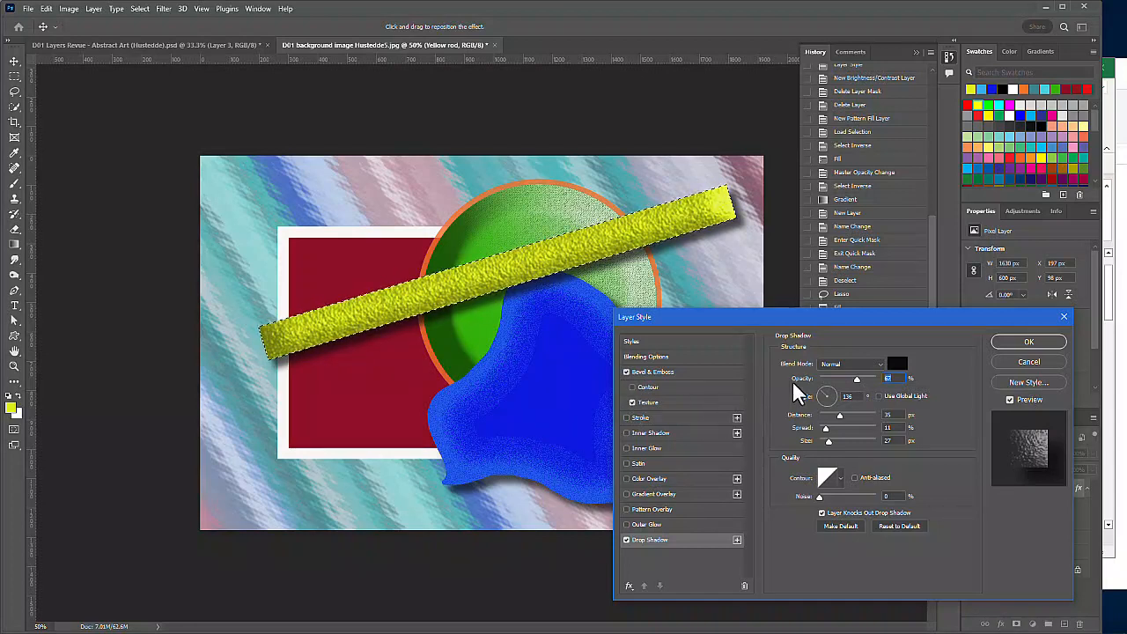
pyautogui.click(667, 404)
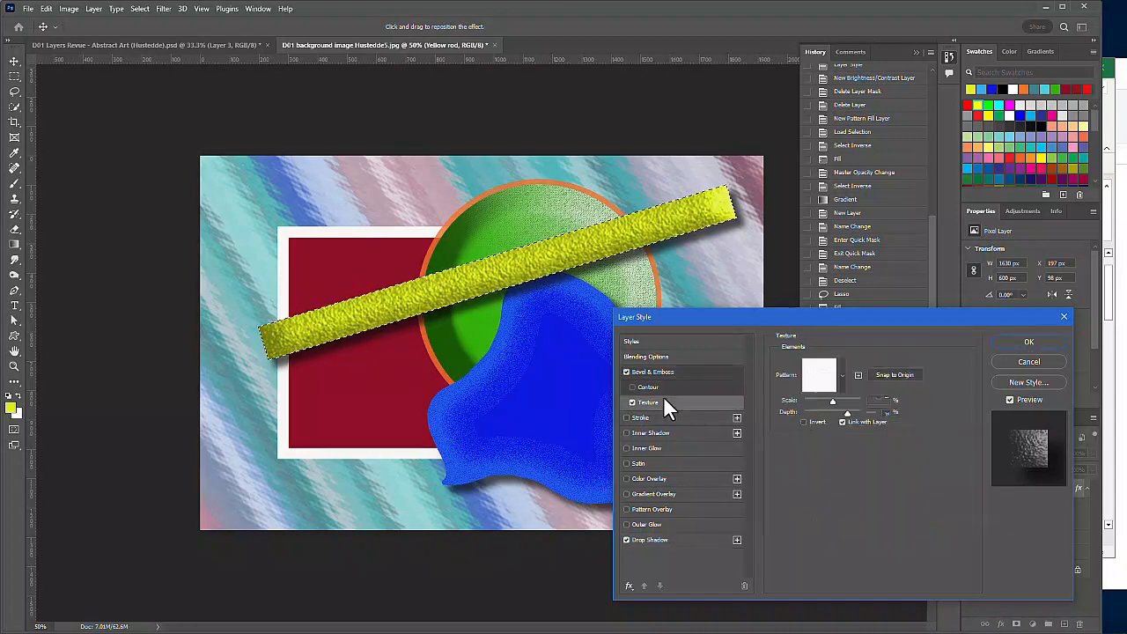
pyautogui.click(842, 375)
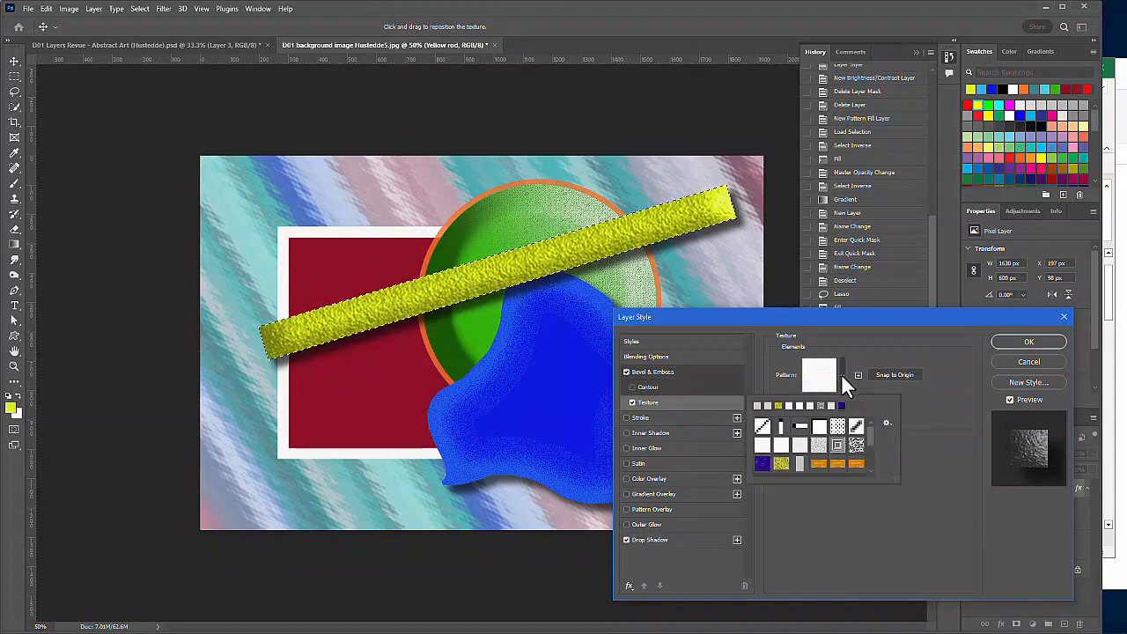
pyautogui.click(819, 449)
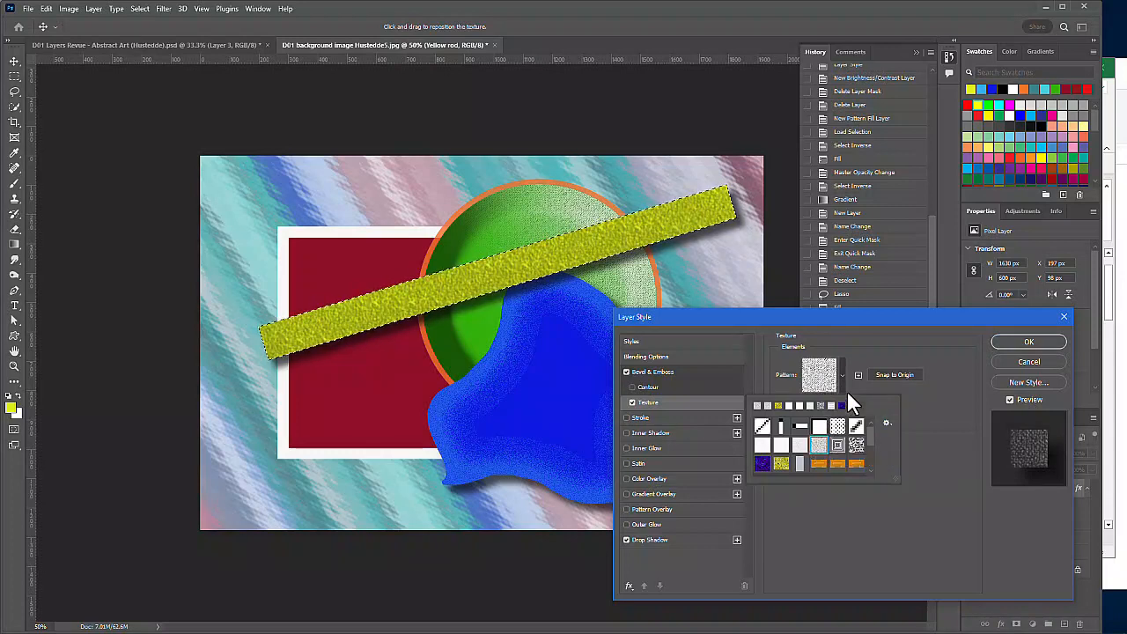
pyautogui.click(842, 383)
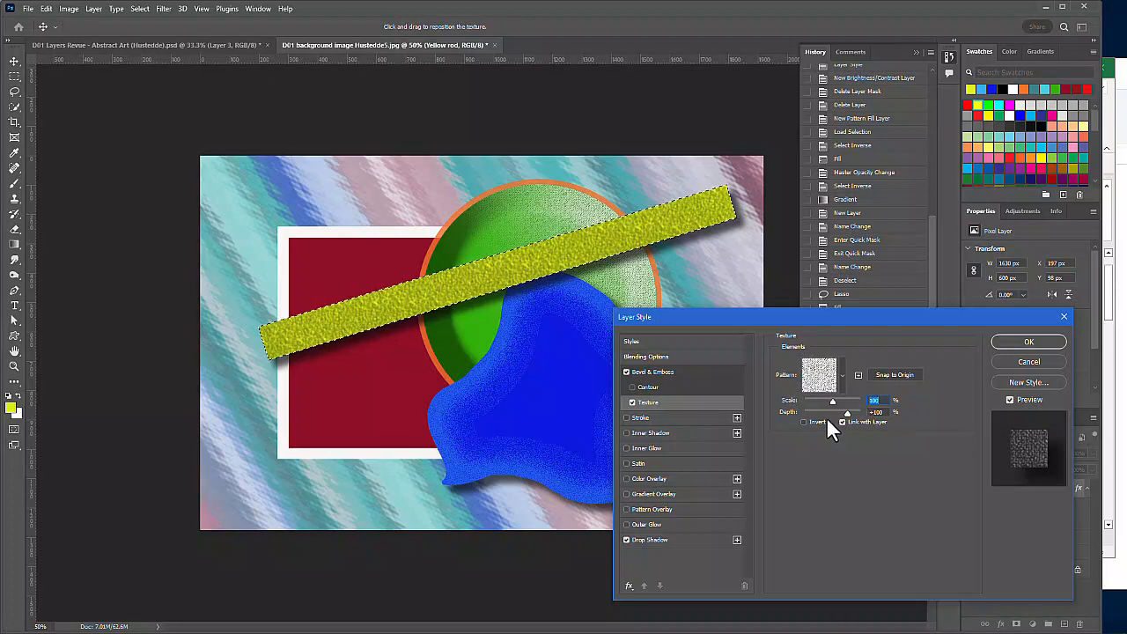
pyautogui.click(1032, 341)
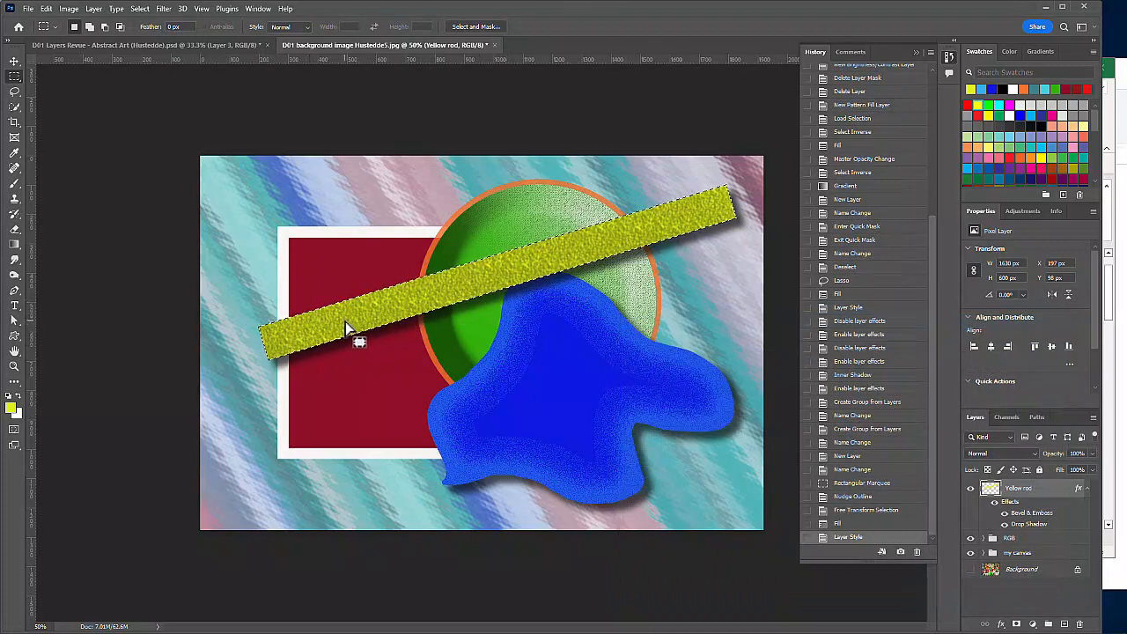
# Step: Set the Yellow rod layer's opacity to 80% and its fill to 65%
pyautogui.click(1091, 454)
pyautogui.moveTo(1093, 470); pyautogui.dragTo(1081, 466)
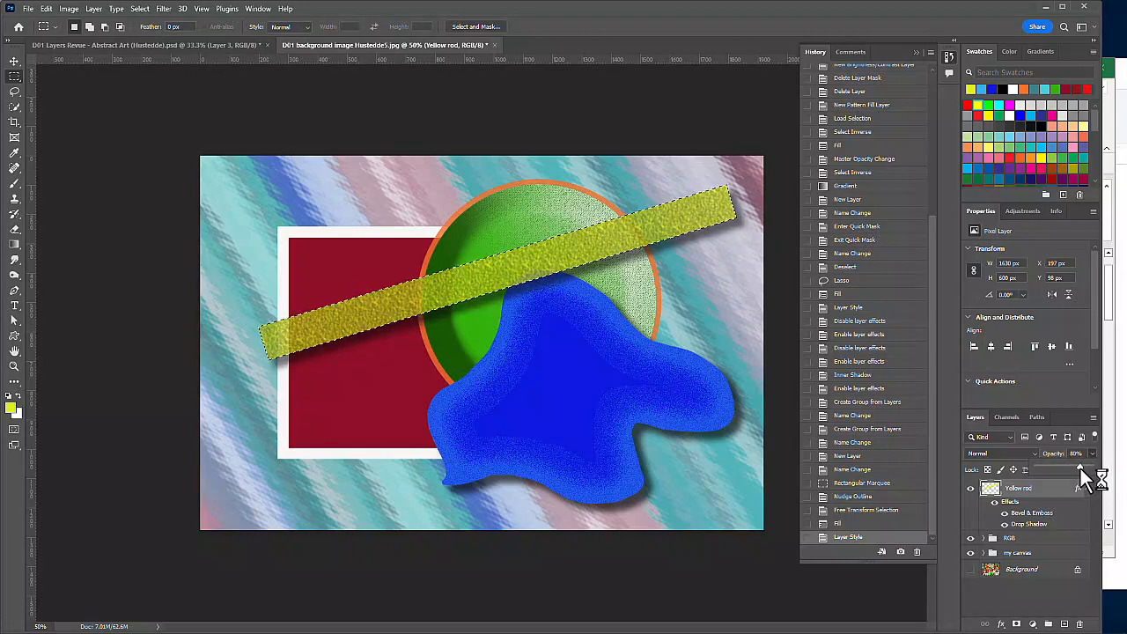
pyautogui.moveTo(1082, 476); pyautogui.dragTo(1083, 476)
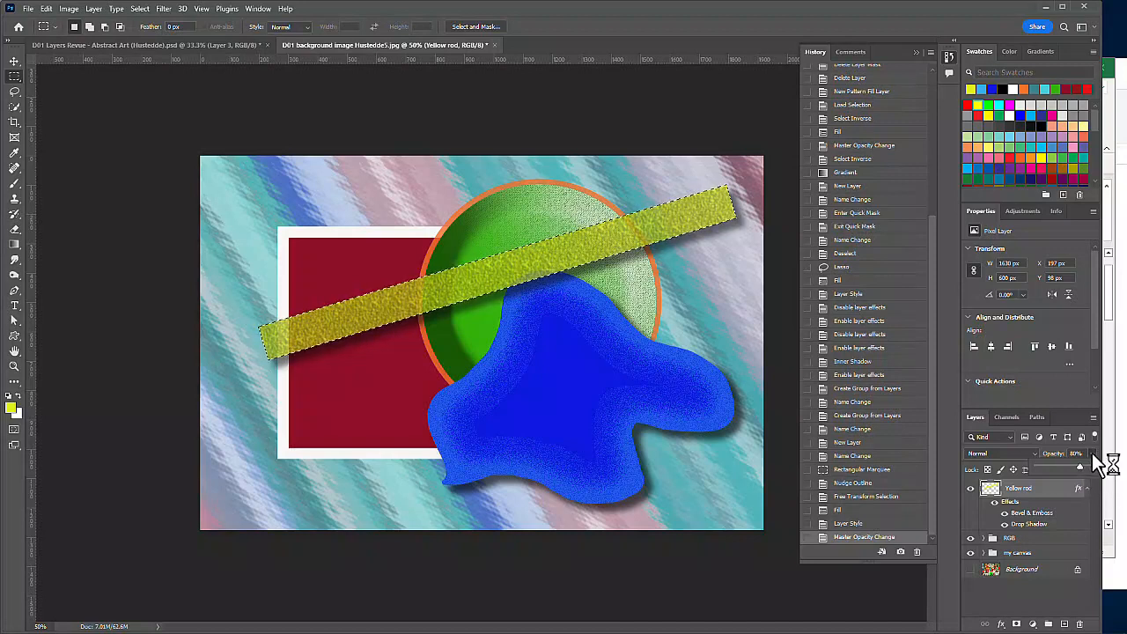
pyautogui.click(1101, 480)
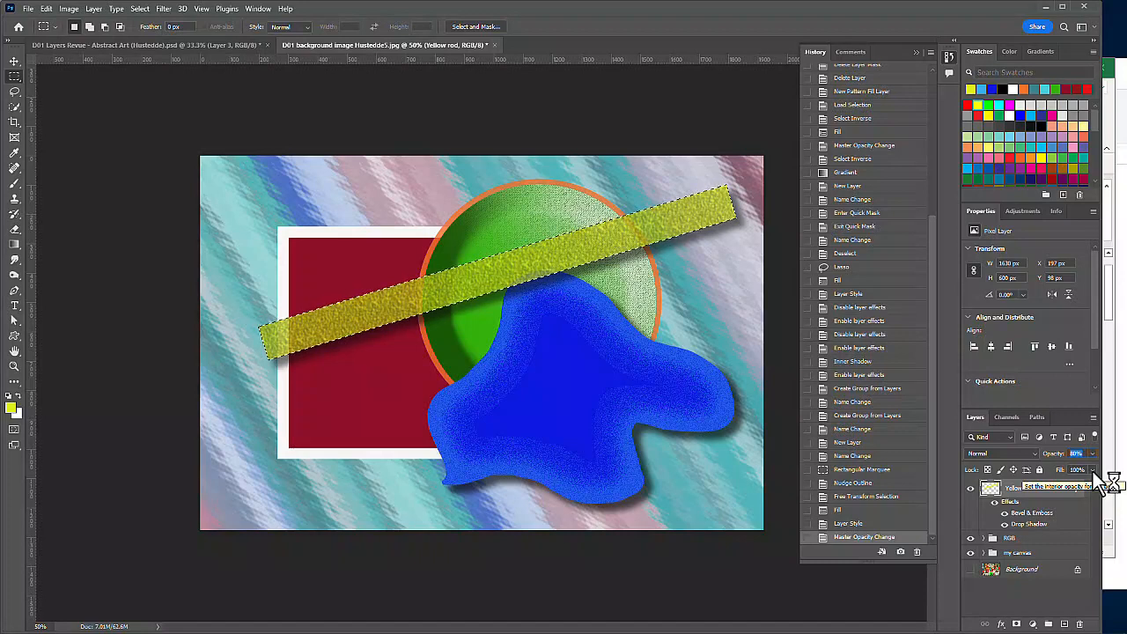
pyautogui.moveTo(1094, 470); pyautogui.dragTo(1089, 481)
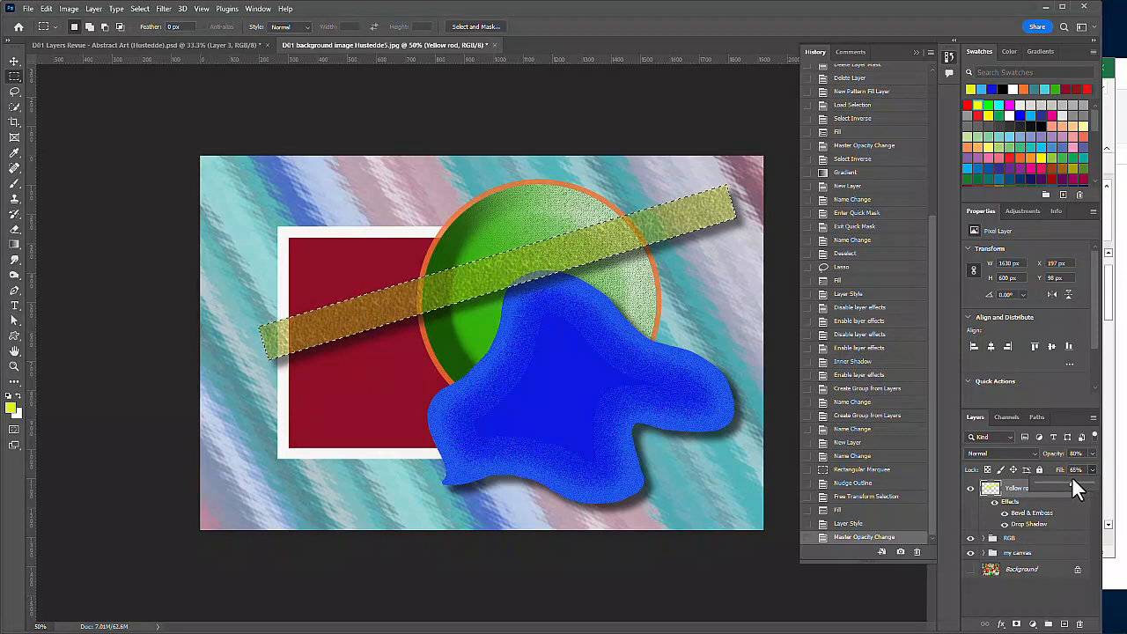
pyautogui.moveTo(1071, 478); pyautogui.dragTo(1071, 478)
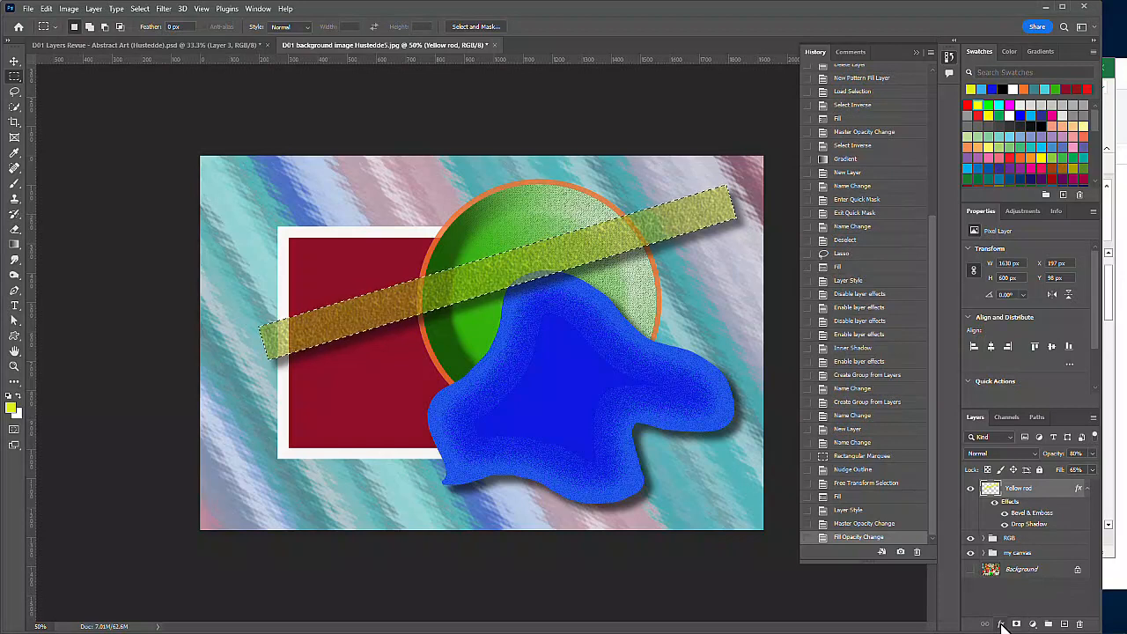
# Step: In the Yellow rod's Blending Options, set the Blend If white limit to 151 for the underlying layer and 255 for this layer
pyautogui.click(1000, 623)
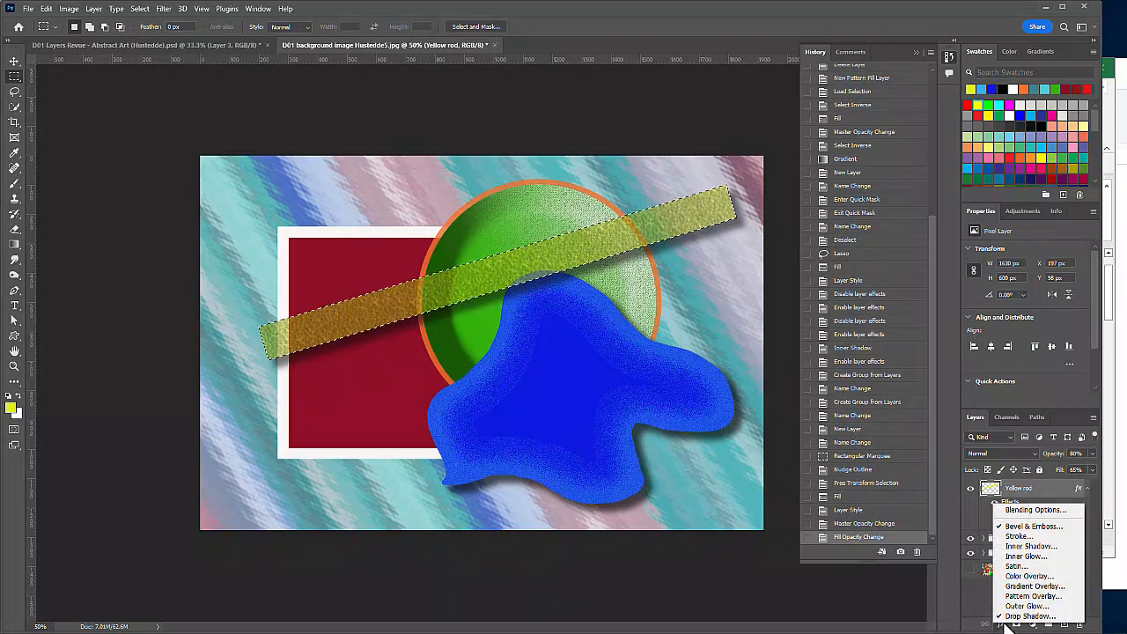
pyautogui.click(1038, 510)
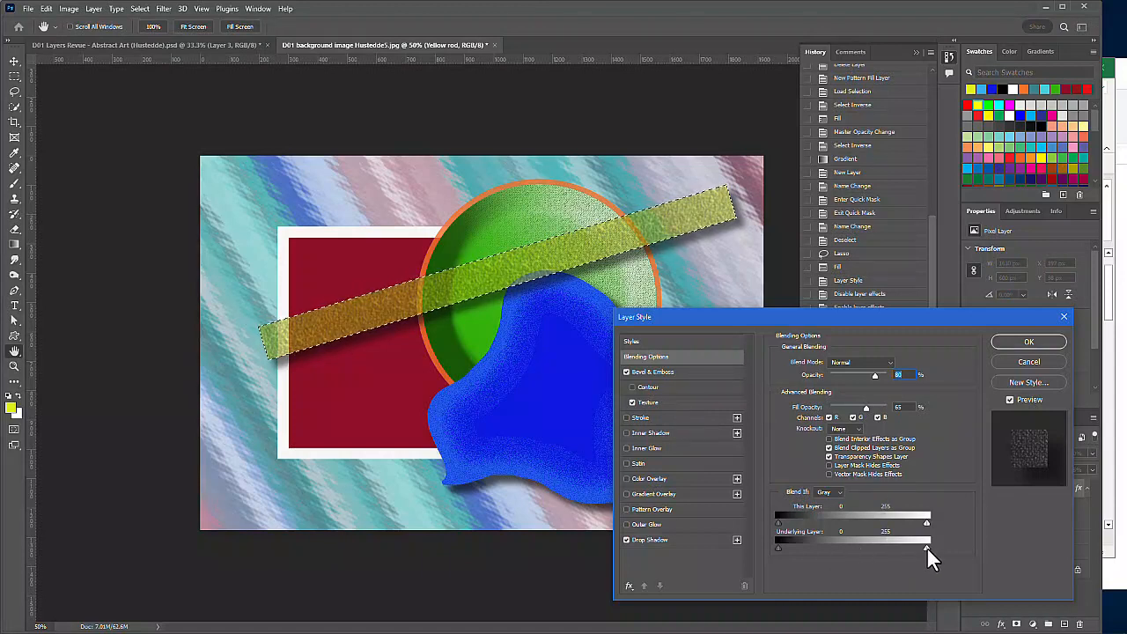
pyautogui.moveTo(842, 548); pyautogui.dragTo(838, 548)
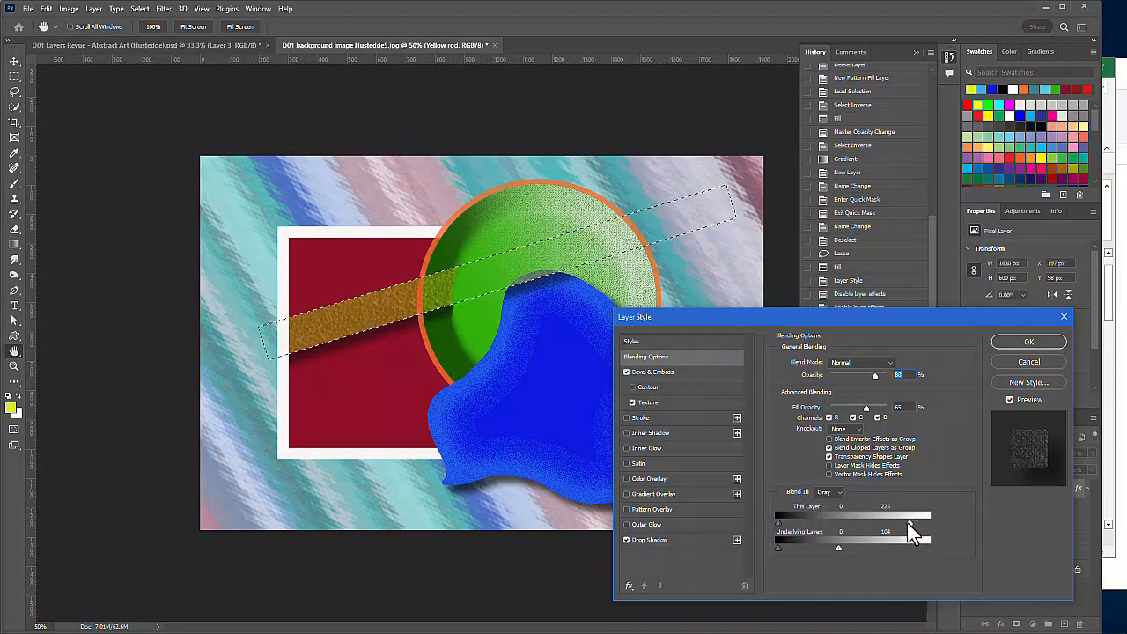
pyautogui.moveTo(912, 521); pyautogui.dragTo(915, 521)
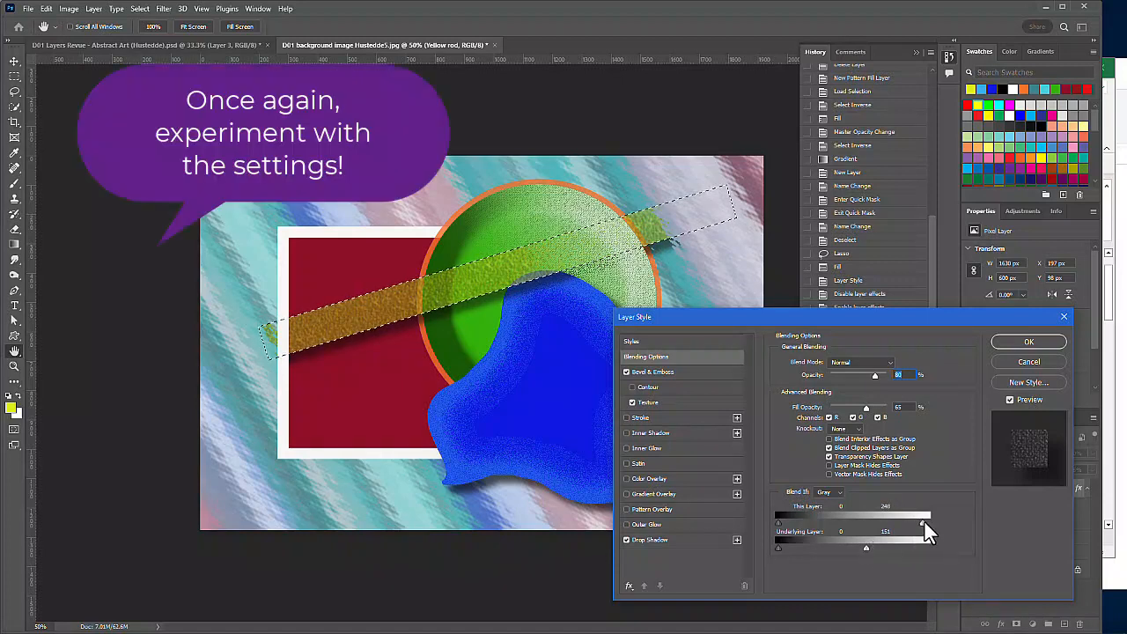
pyautogui.moveTo(923, 521); pyautogui.dragTo(923, 521)
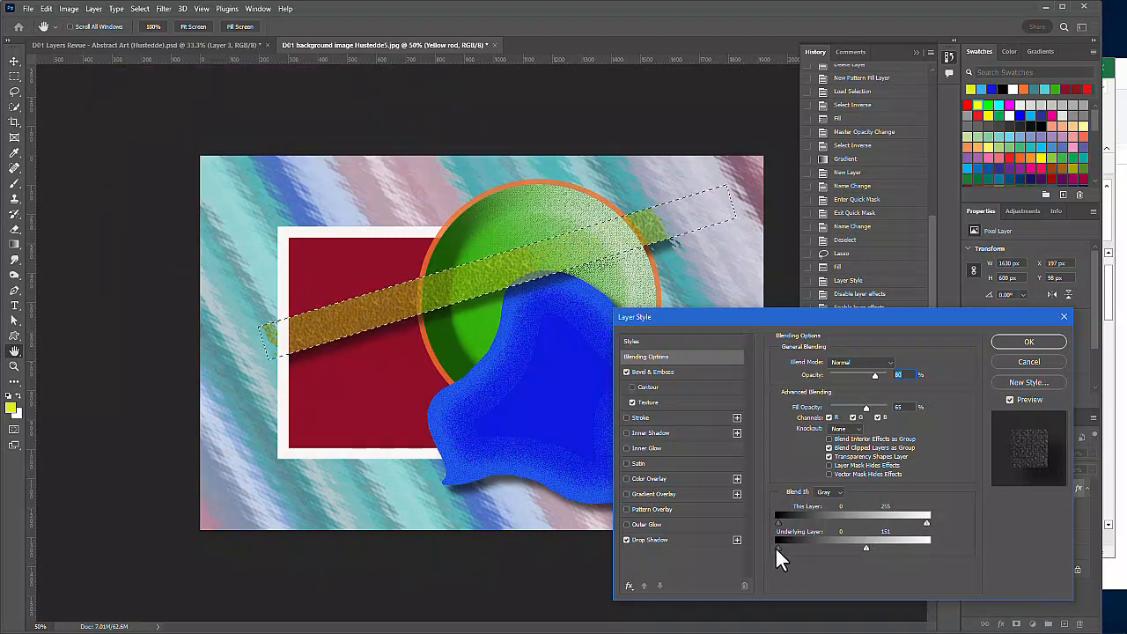
pyautogui.moveTo(776, 546)
pyautogui.mouseDown()
pyautogui.moveTo(849, 533)
pyautogui.moveTo(764, 543)
pyautogui.mouseUp()
pyautogui.click(1026, 344)
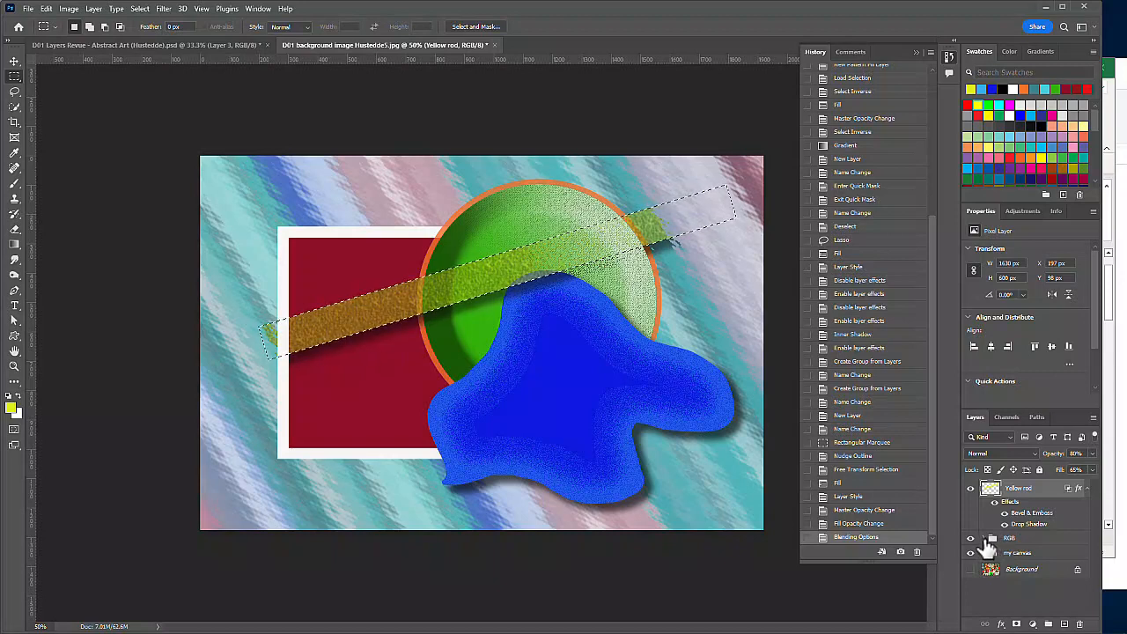
# Step: Move the Red Square layer above the Green circle inside the RGB group and hide its Stroke effect, with layer opacity at 100%
pyautogui.click(985, 538)
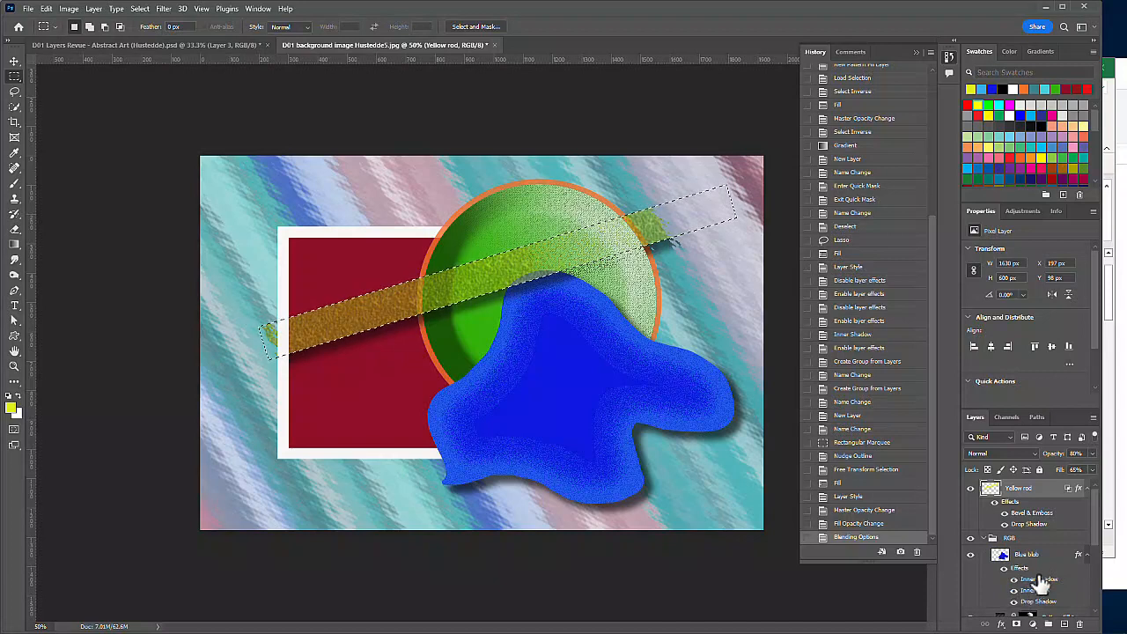
pyautogui.scroll(-3, 1038, 583)
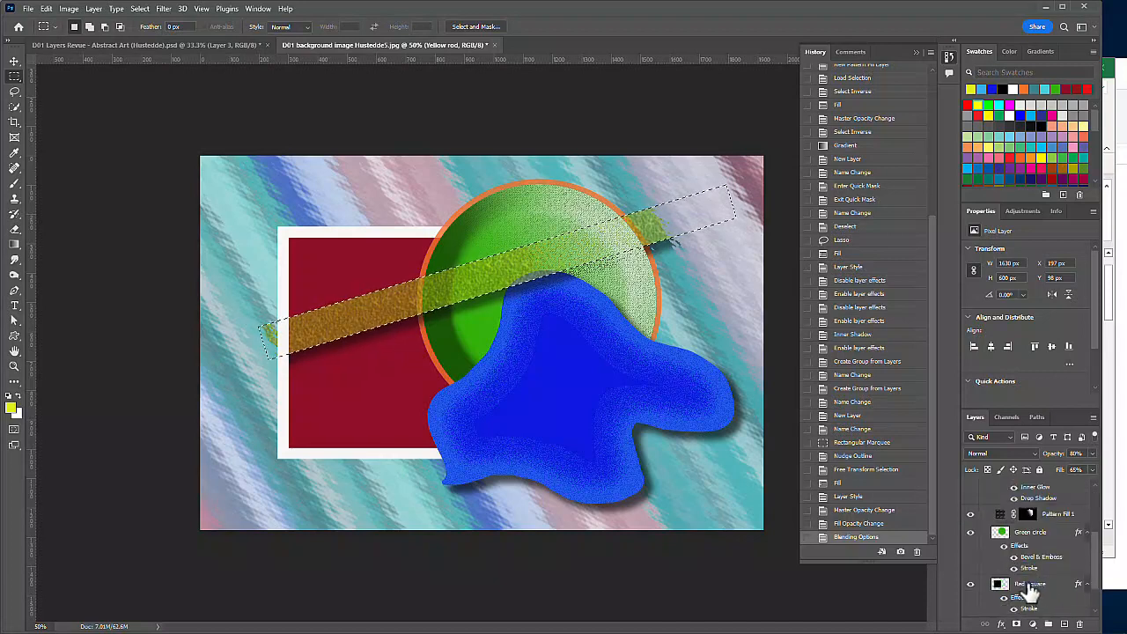
pyautogui.moveTo(1030, 593); pyautogui.dragTo(1021, 521)
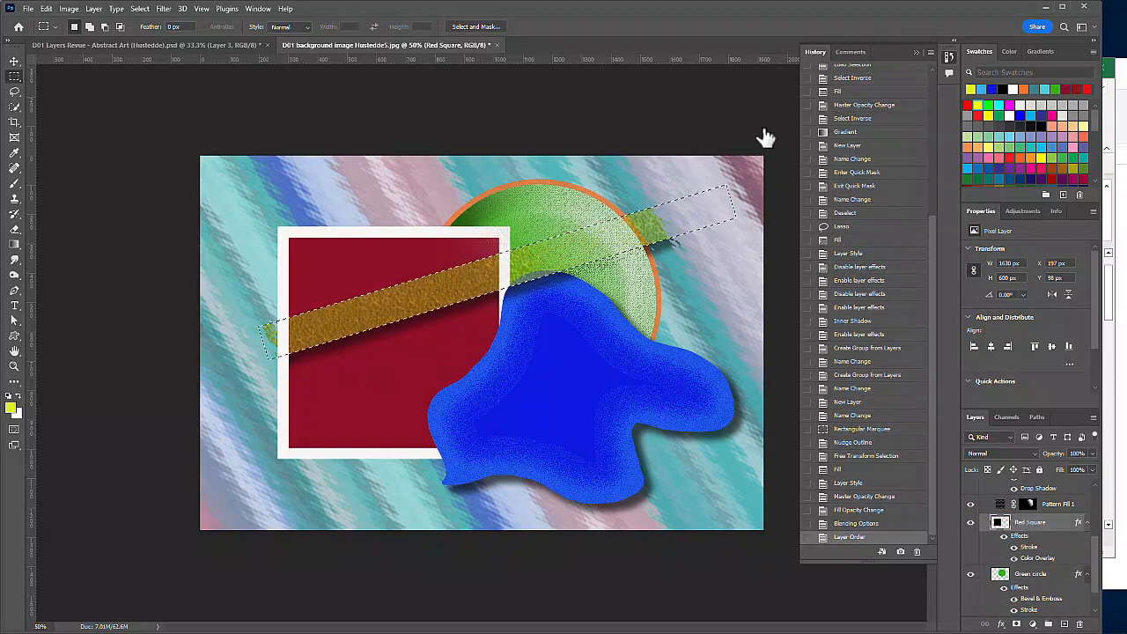
pyautogui.scroll(1, 1021, 537)
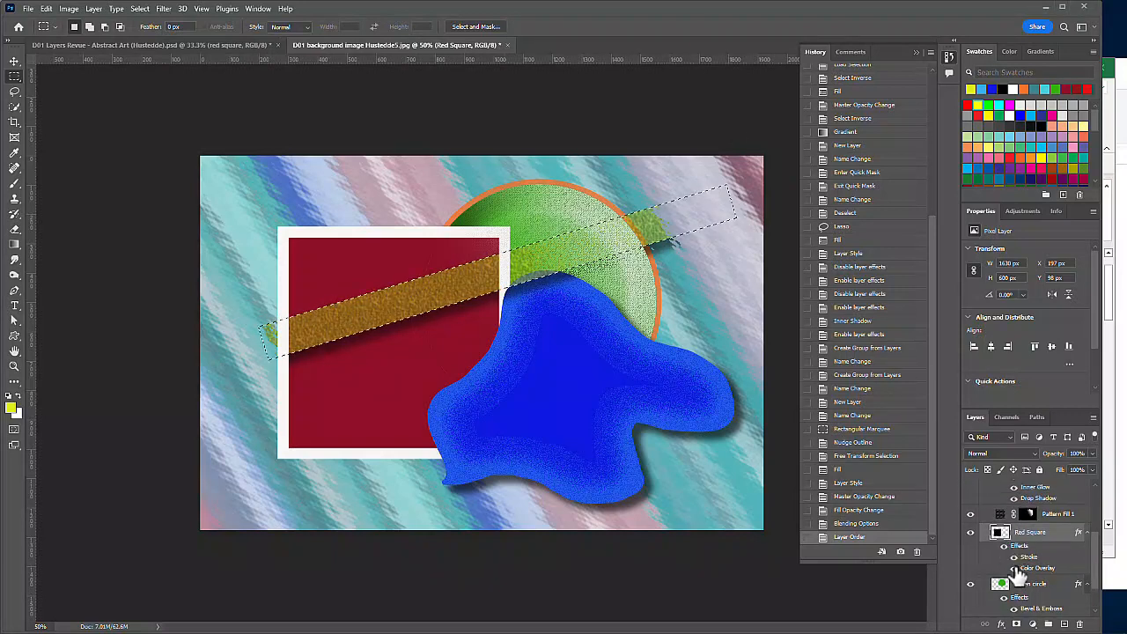
pyautogui.click(1014, 556)
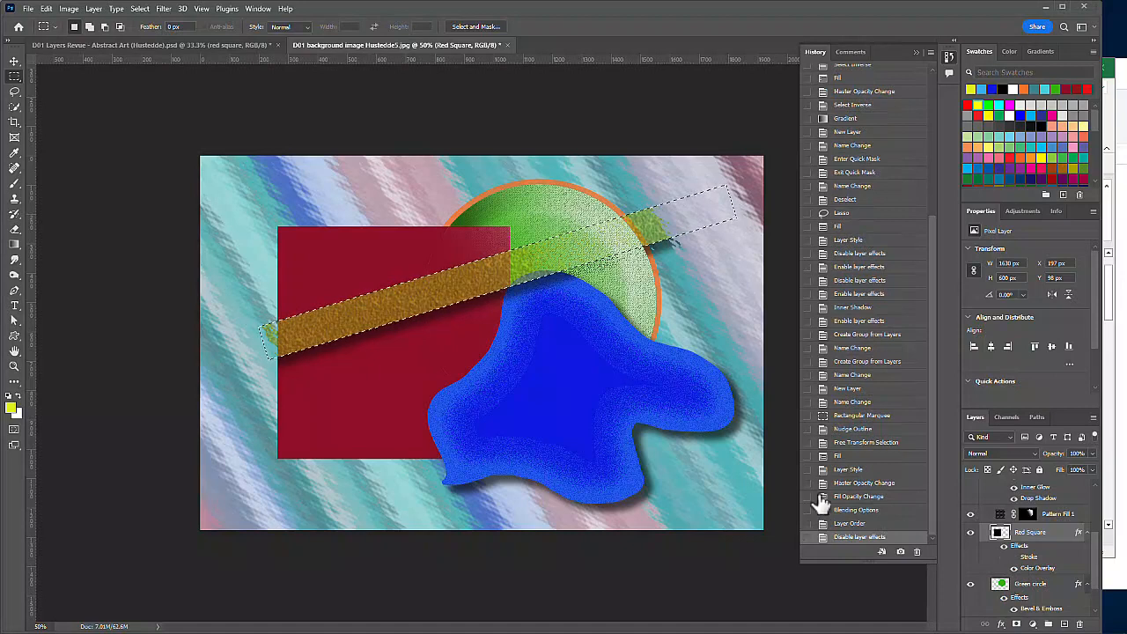
pyautogui.press('0')
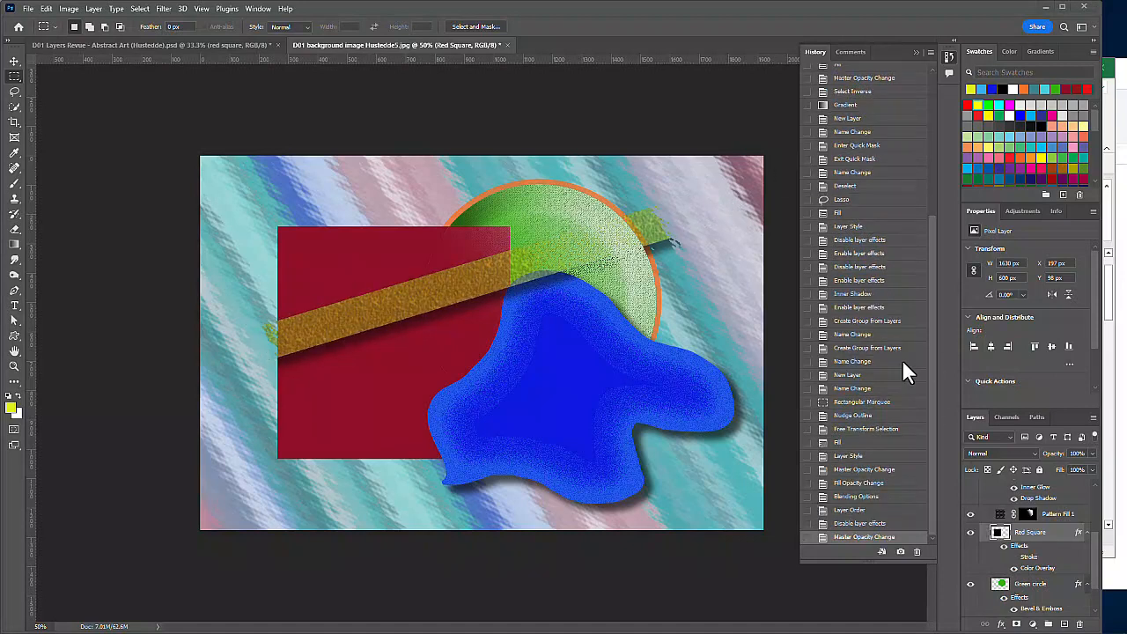
# Step: Load the Red Square's outline as a selection and add a layer mask from it
pyautogui.keyDown('ctrl'); pyautogui.click(998, 535); pyautogui.keyUp('ctrl')
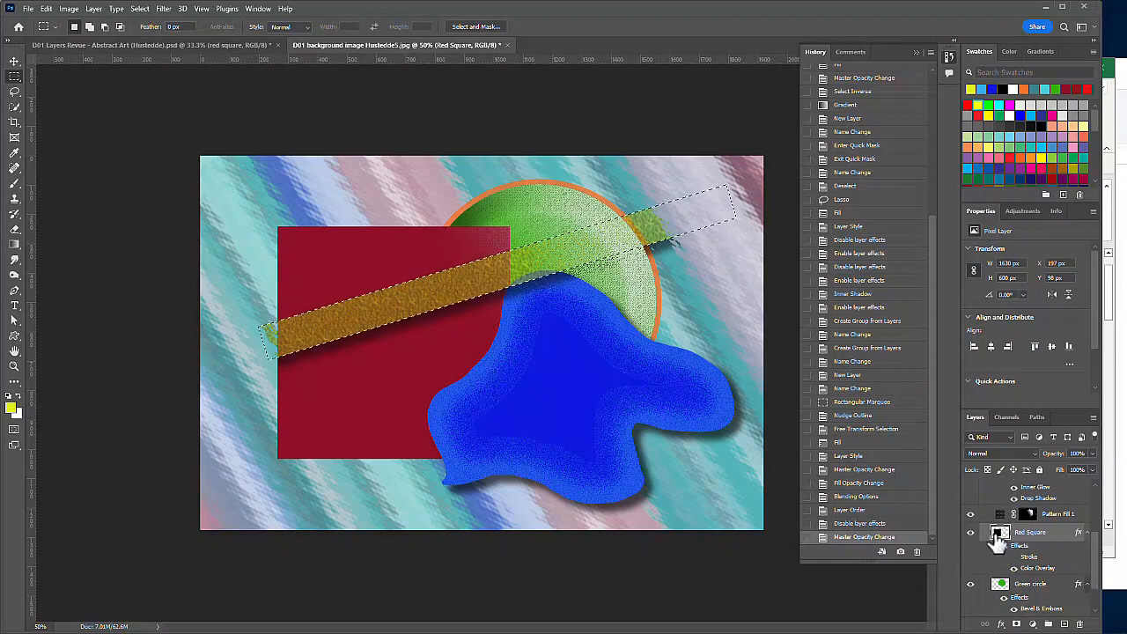
pyautogui.keyDown('ctrl'); pyautogui.click(998, 534); pyautogui.keyUp('ctrl')
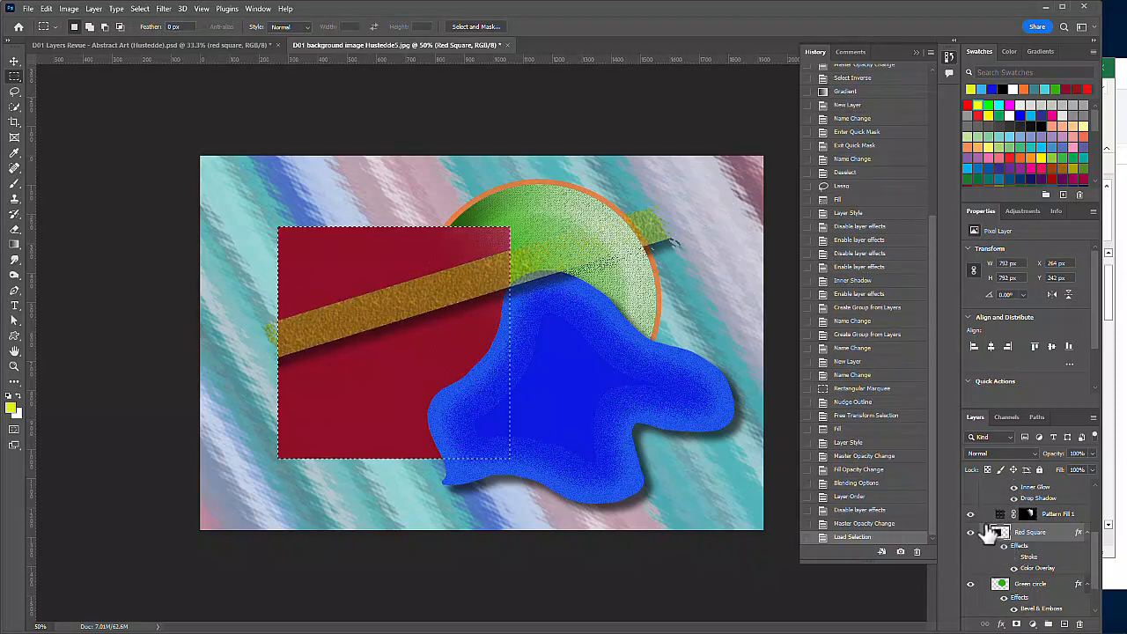
pyautogui.click(1016, 625)
# Step: Draw a gray-to-white linear gradient on the Red Square's mask, from the square's upper area down towards its lower edge
pyautogui.press('g')
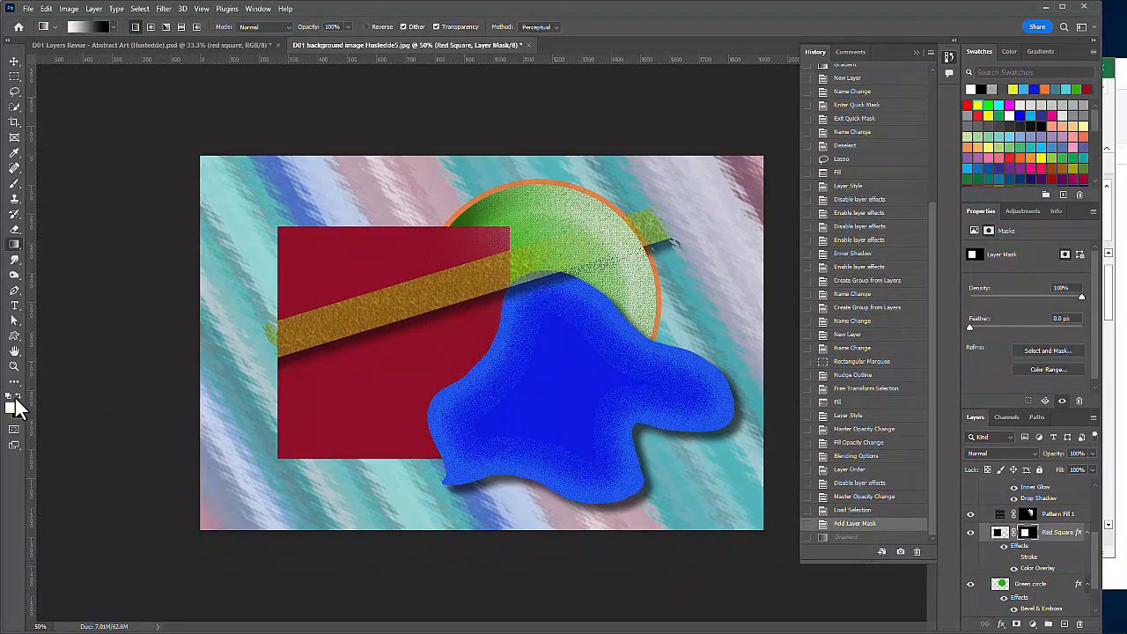
pyautogui.click(18, 397)
pyautogui.click(11, 407)
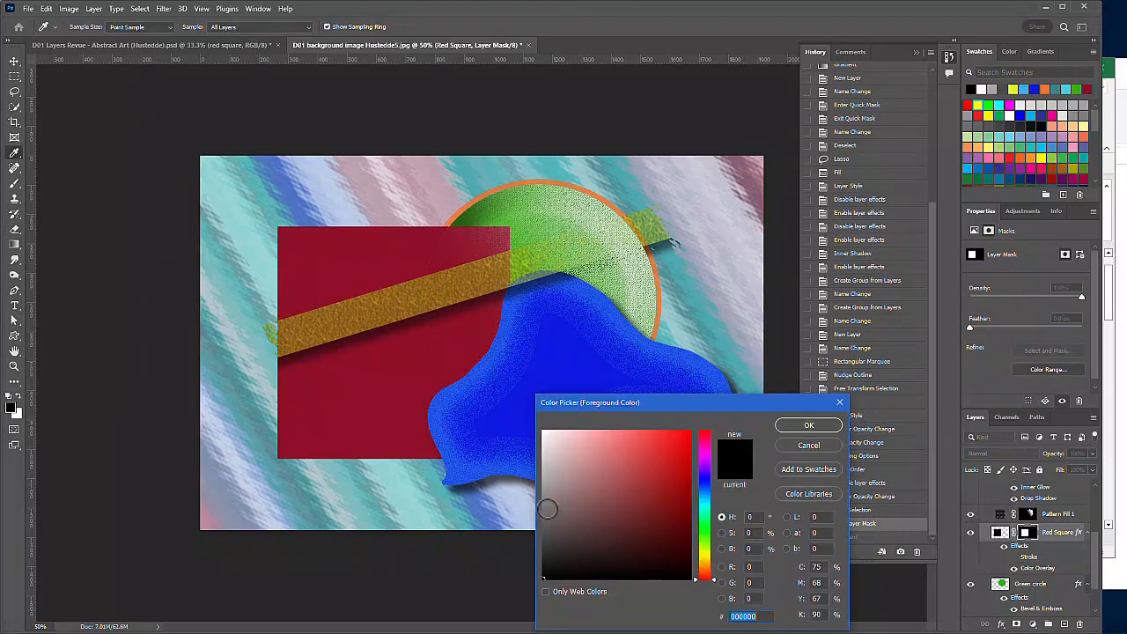
pyautogui.click(547, 499)
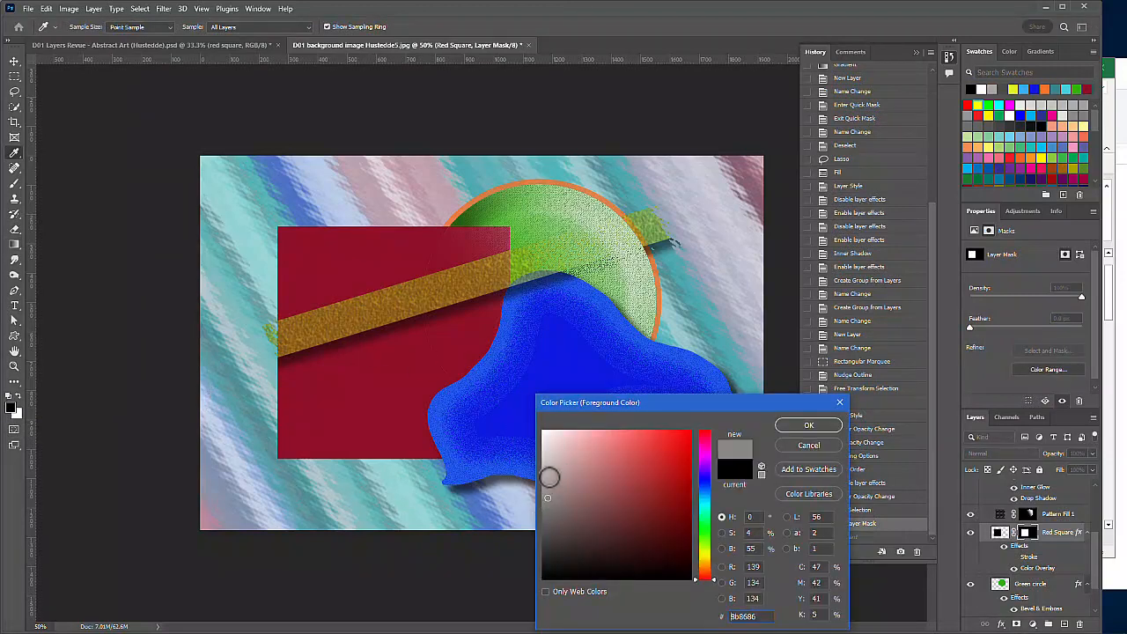
pyautogui.click(546, 478)
pyautogui.click(800, 425)
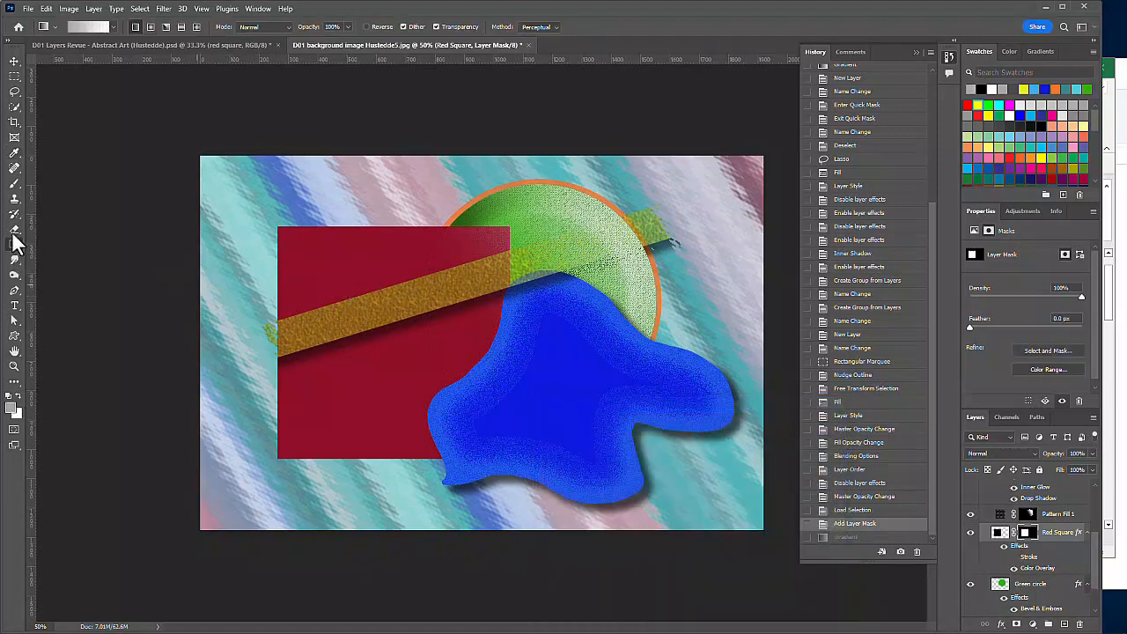
pyautogui.moveTo(353, 276); pyautogui.dragTo(408, 406)
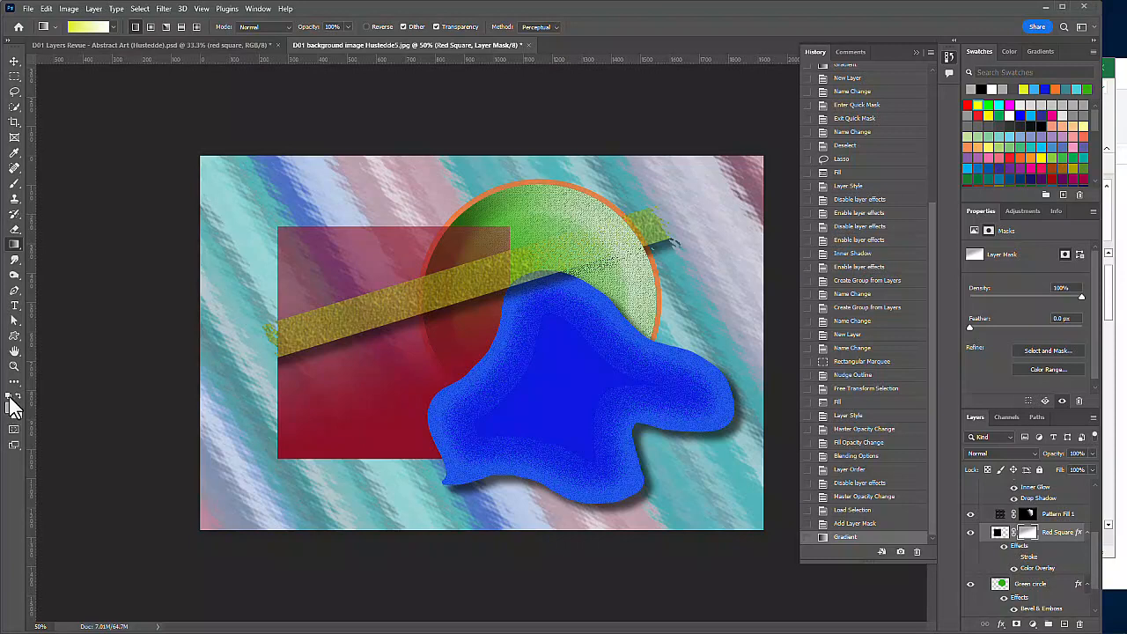
# Step: Restore black as the foreground color and prepare an enlarged Soft Round brush with almost no hardness
pyautogui.click(9, 397)
pyautogui.click(10, 396)
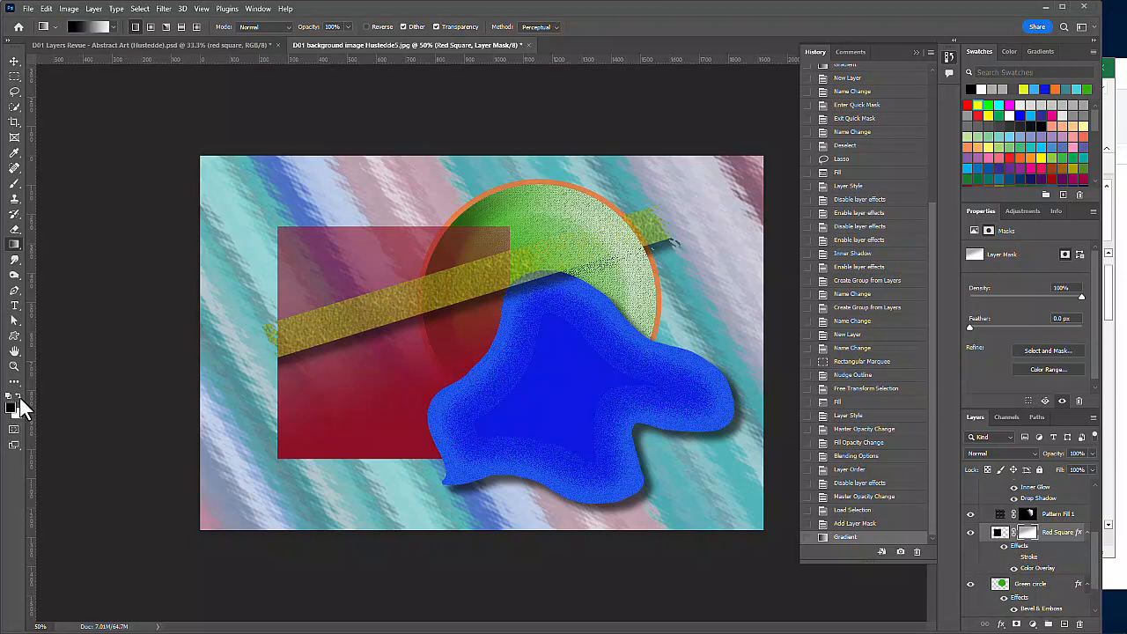
pyautogui.click(14, 185)
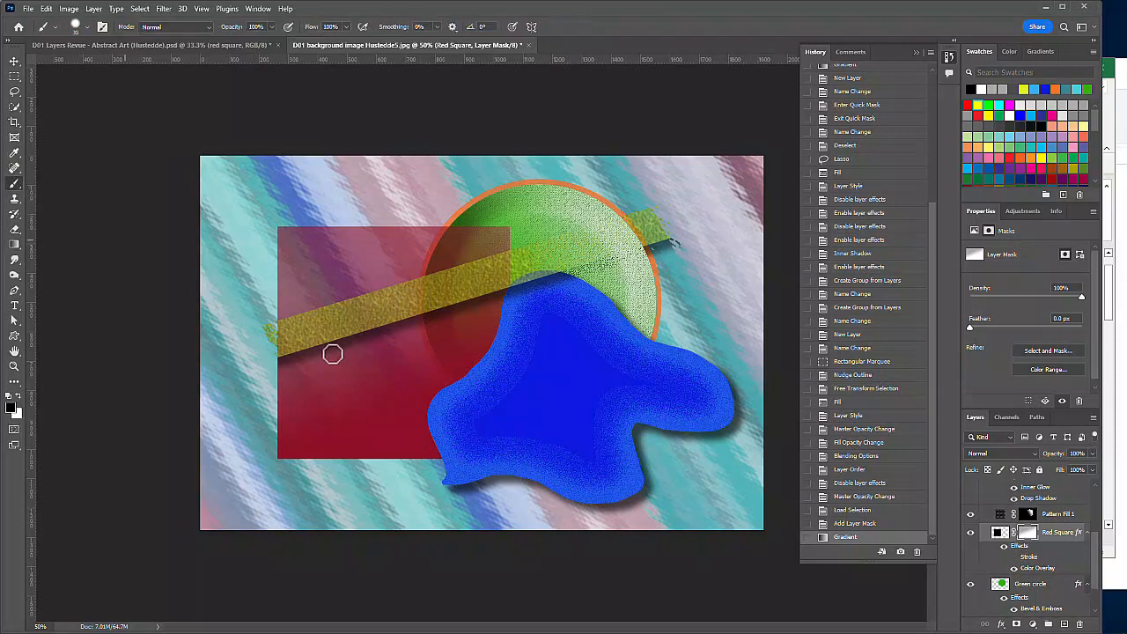
pyautogui.click(85, 26)
pyautogui.moveTo(117, 92); pyautogui.dragTo(68, 91)
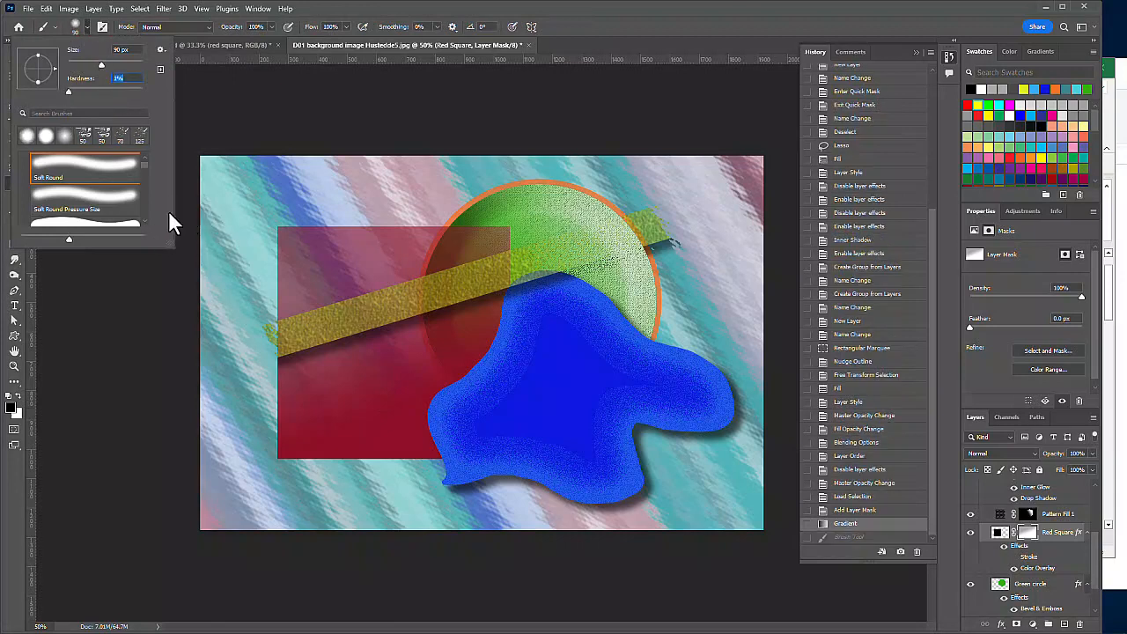
pyautogui.click(88, 29)
pyautogui.press(']')
pyautogui.press(']')
pyautogui.press(']')
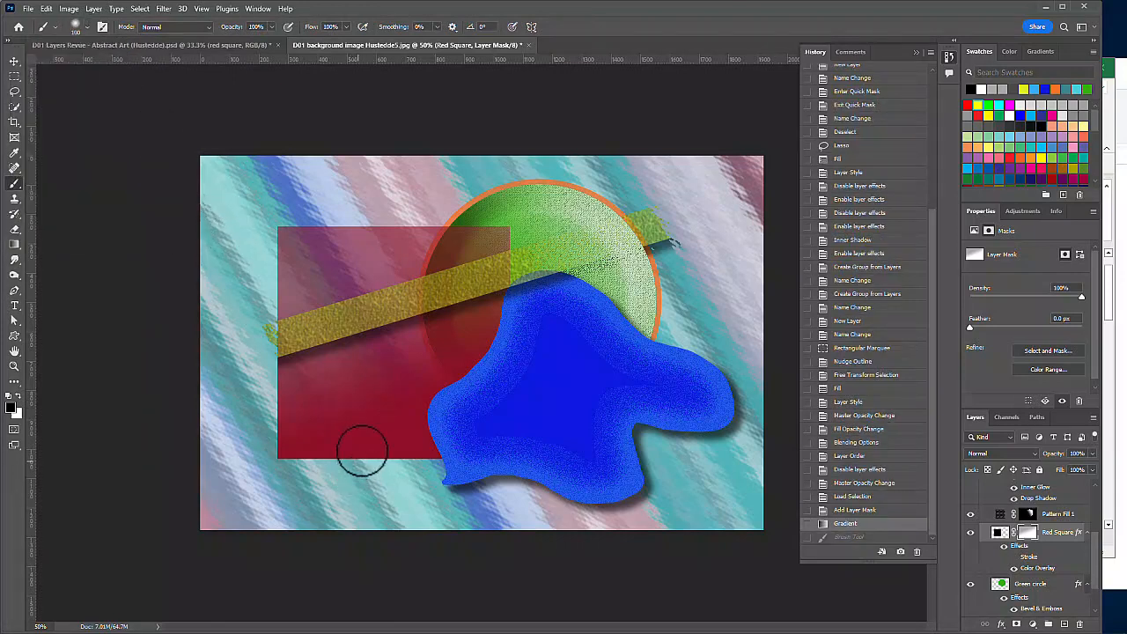
# Step: Paint curving black strokes on the Red Square's mask, across the square's lower edge, upper part and the overlap with the green circle
pyautogui.moveTo(393, 485)
pyautogui.mouseDown()
pyautogui.moveTo(327, 390)
pyautogui.moveTo(308, 269)
pyautogui.mouseUp()
pyautogui.moveTo(382, 253)
pyautogui.mouseDown()
pyautogui.moveTo(466, 296)
pyautogui.moveTo(480, 329)
pyautogui.moveTo(398, 387)
pyautogui.mouseUp()
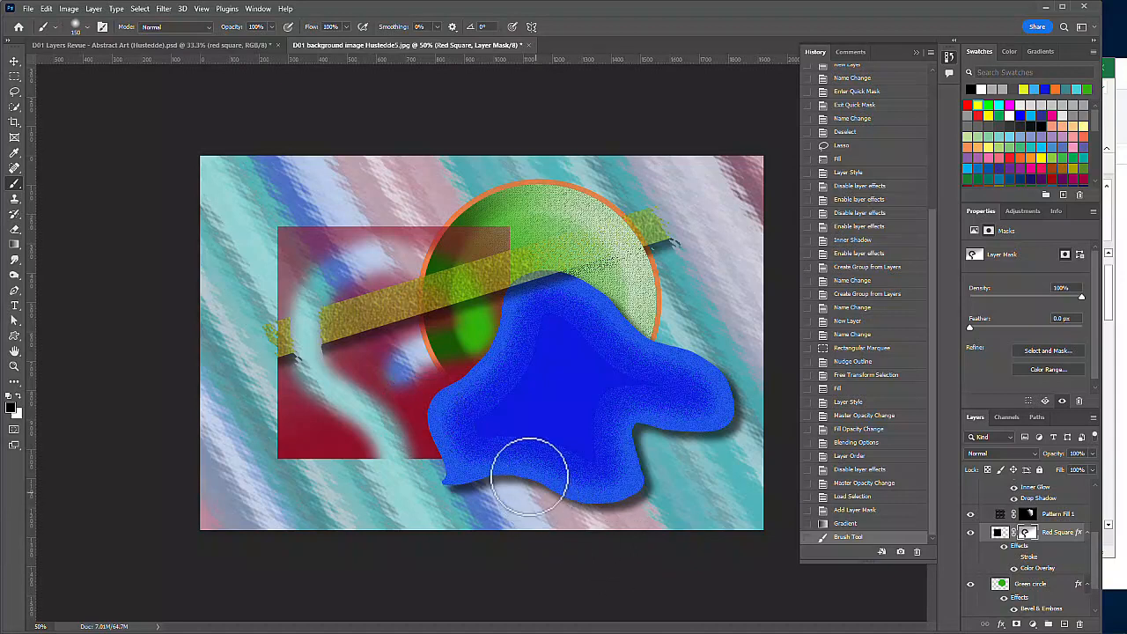
pyautogui.moveTo(342, 412); pyautogui.dragTo(335, 402)
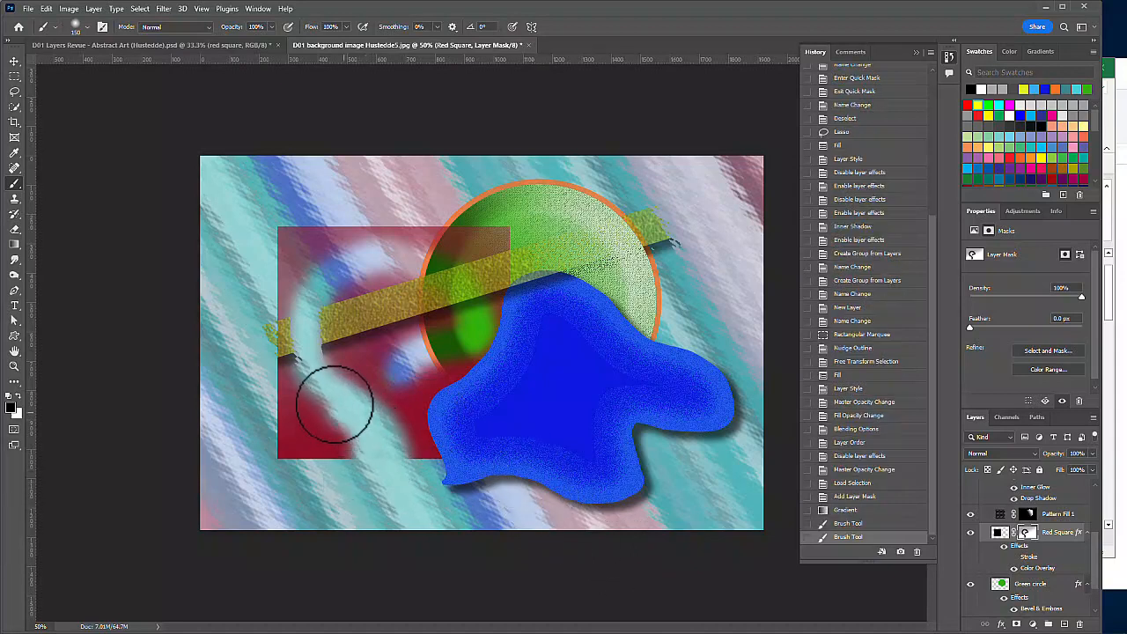
pyautogui.moveTo(455, 349)
pyautogui.mouseDown()
pyautogui.moveTo(390, 360)
pyautogui.moveTo(402, 340)
pyautogui.moveTo(418, 343)
pyautogui.mouseUp()
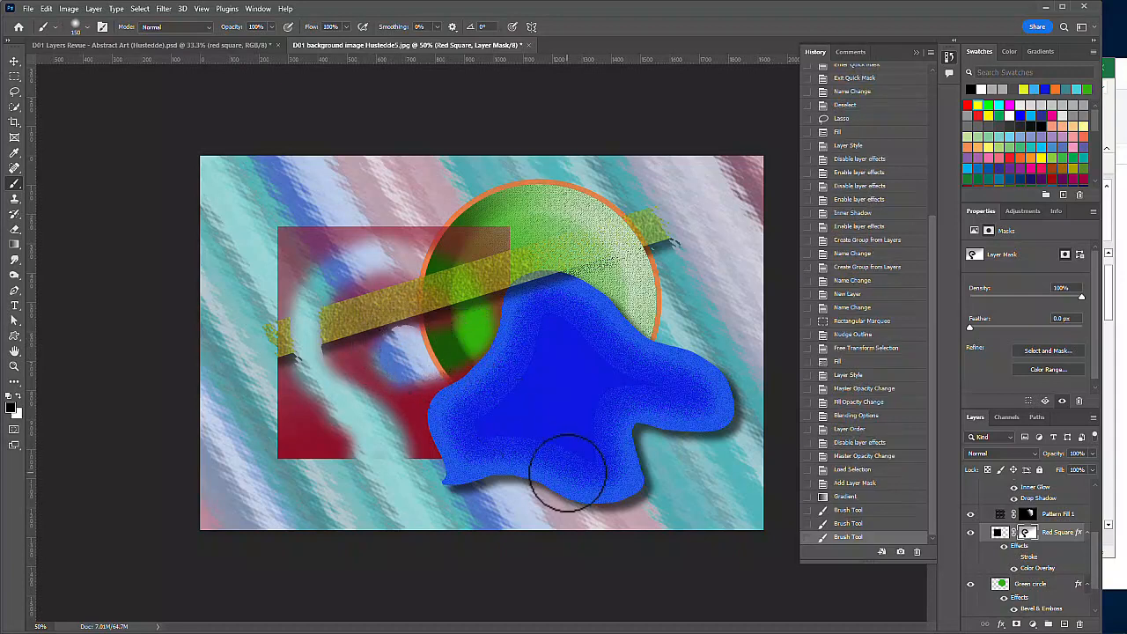